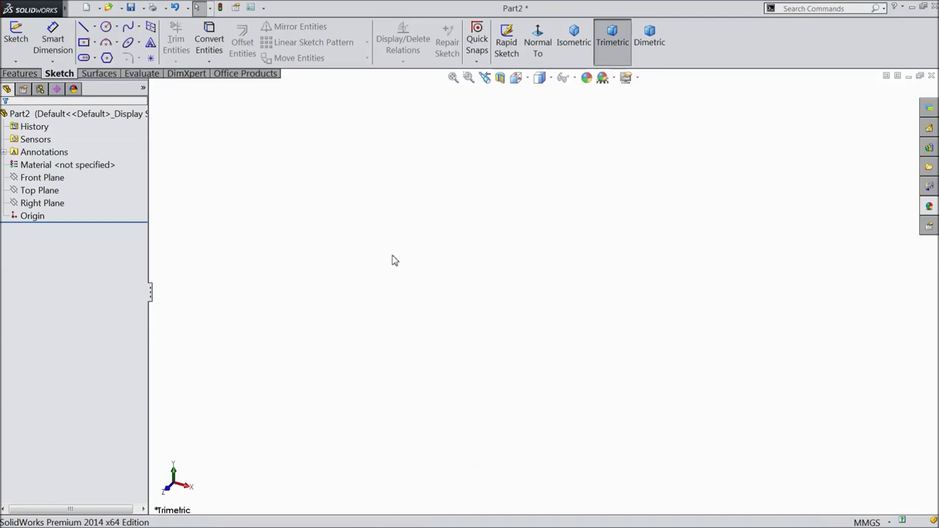
- Sketch a five-sided polygon on the Top Plane, centred on the origin, with an inscribed circle about 88 mm in diameter
click(39, 190)
click(55, 179)
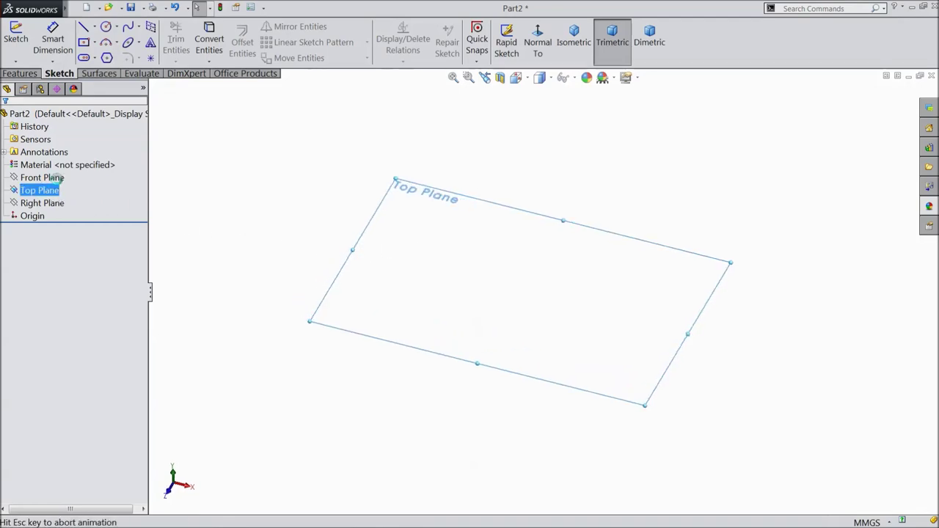
click(107, 59)
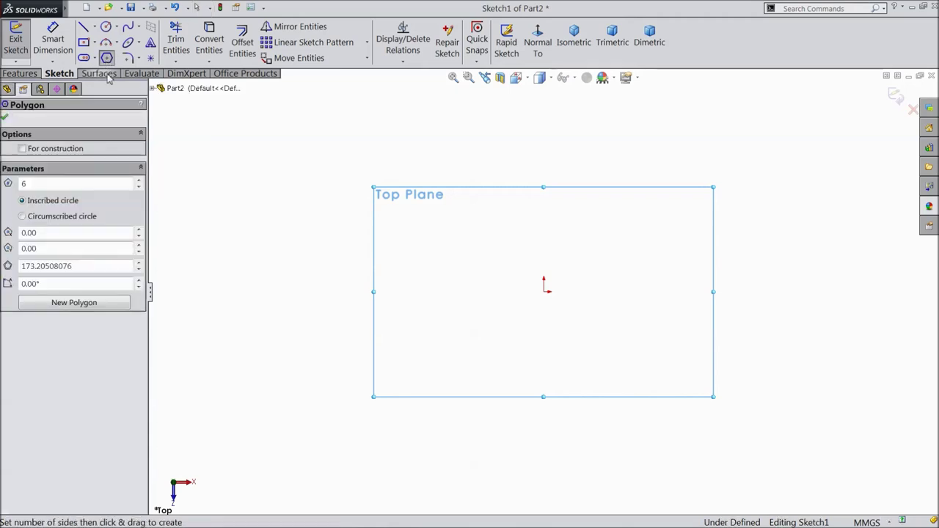
click(138, 187)
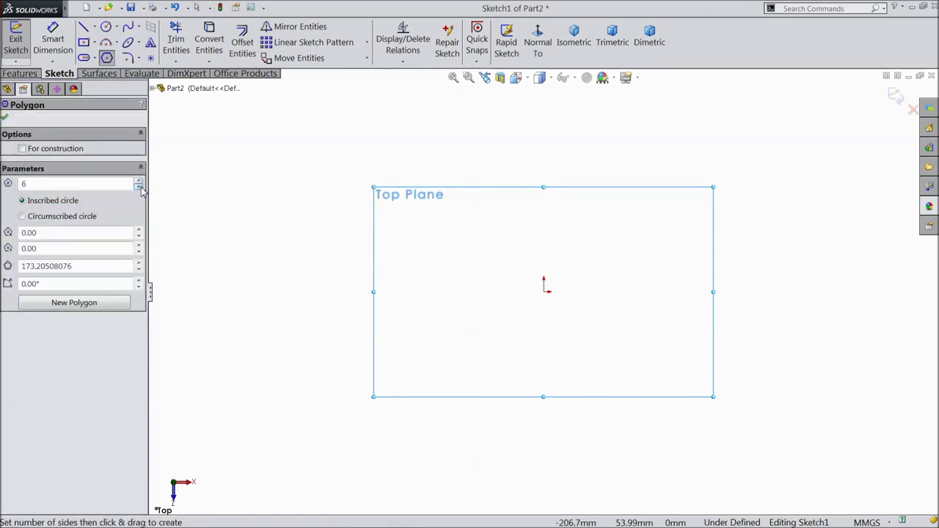
mouse_move(543, 286)
mouse_down()
mouse_move(410, 270)
mouse_move(587, 259)
mouse_move(647, 292)
mouse_up()
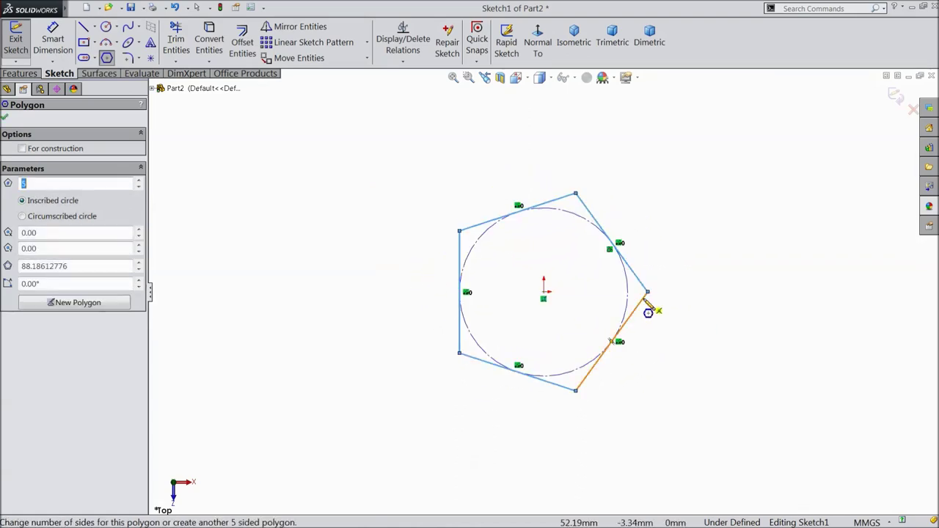
click(5, 119)
- Dimension the pentagon's left side to 20 mm and make that side vertical, closing the sketch
click(53, 40)
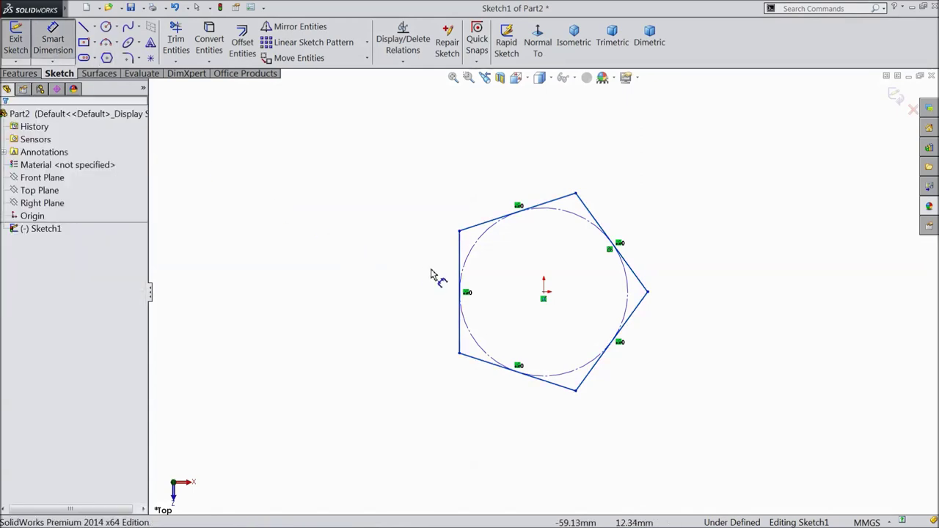
click(461, 258)
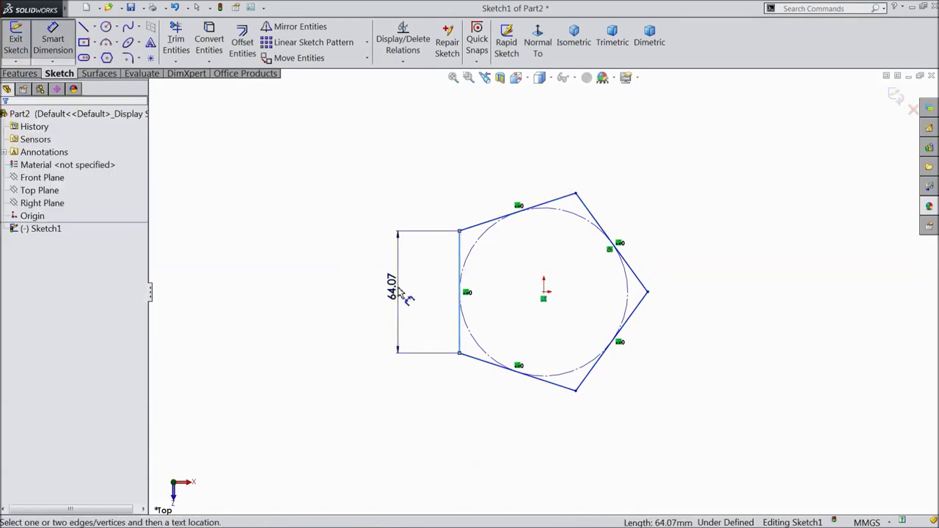
click(398, 293)
text(20)
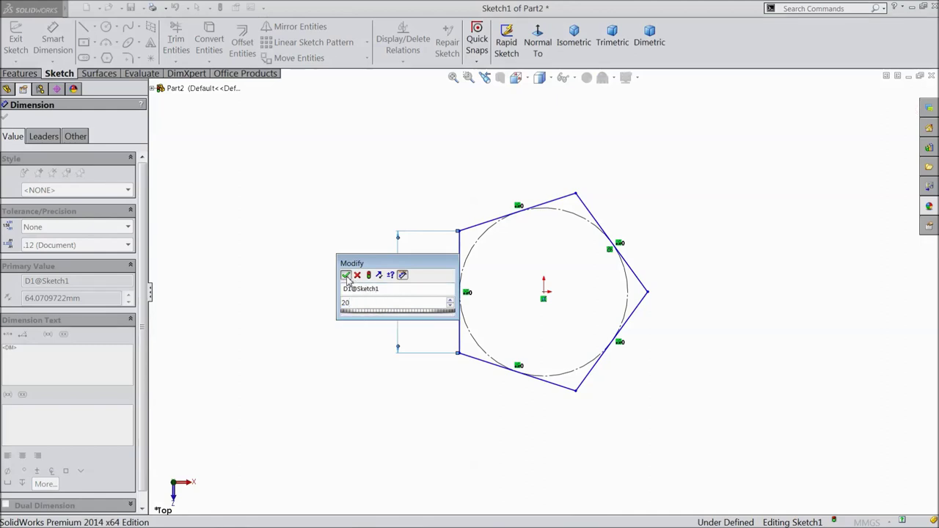
click(345, 275)
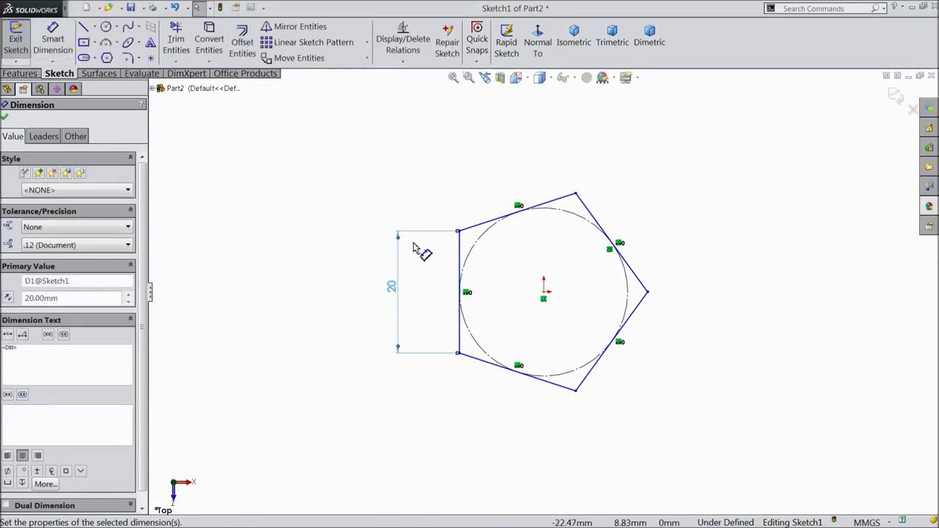
click(460, 261)
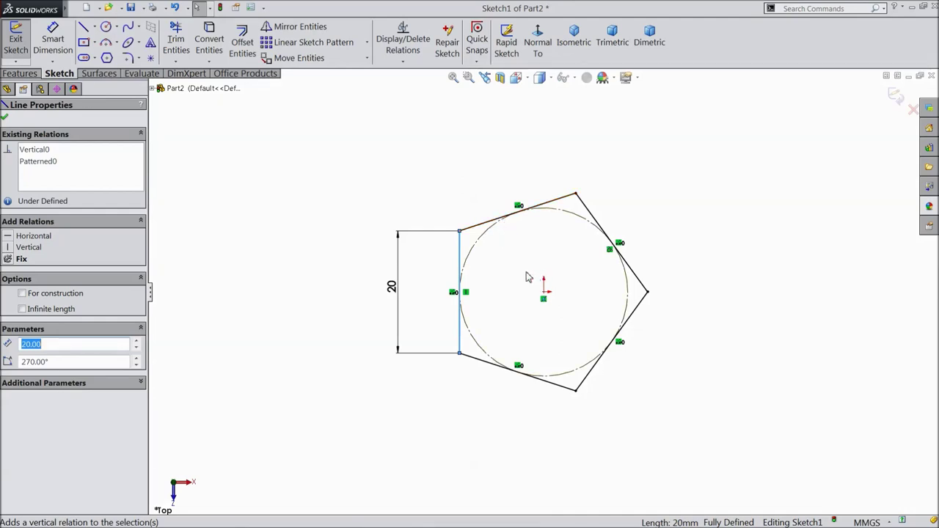
click(894, 96)
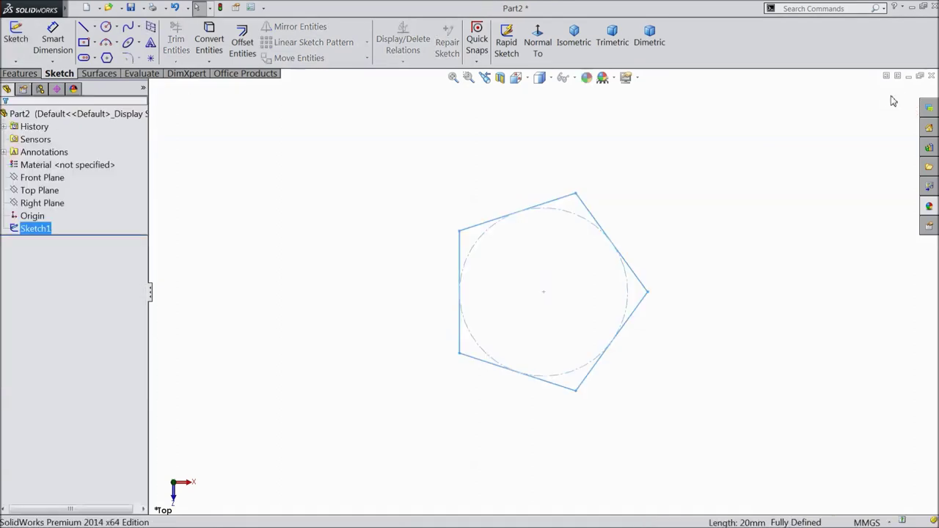
- Start a second sketch on the Top Plane and draw a larger concentric pentagon with an inscribed circle about 45 mm in diameter
click(40, 190)
click(16, 35)
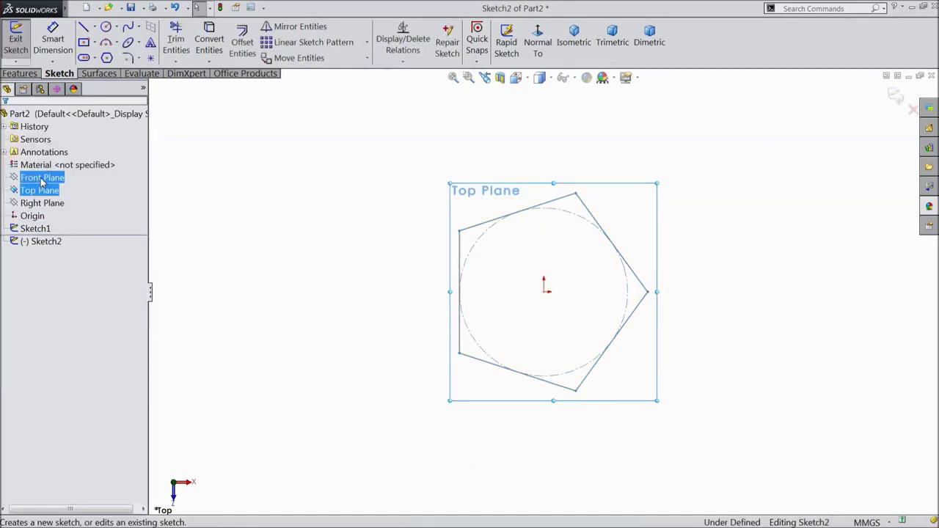
click(107, 59)
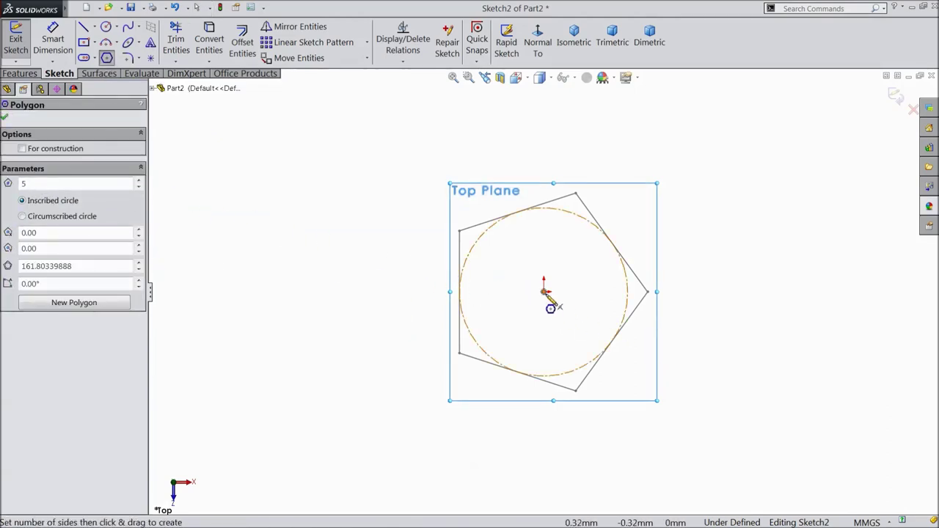
drag(543, 291, 714, 291)
key(z)
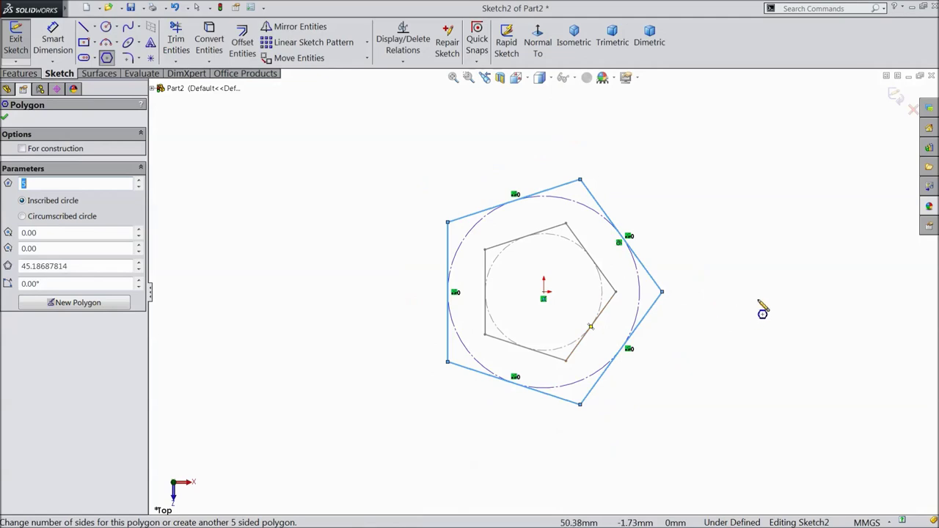
scroll(763, 311, down, 2)
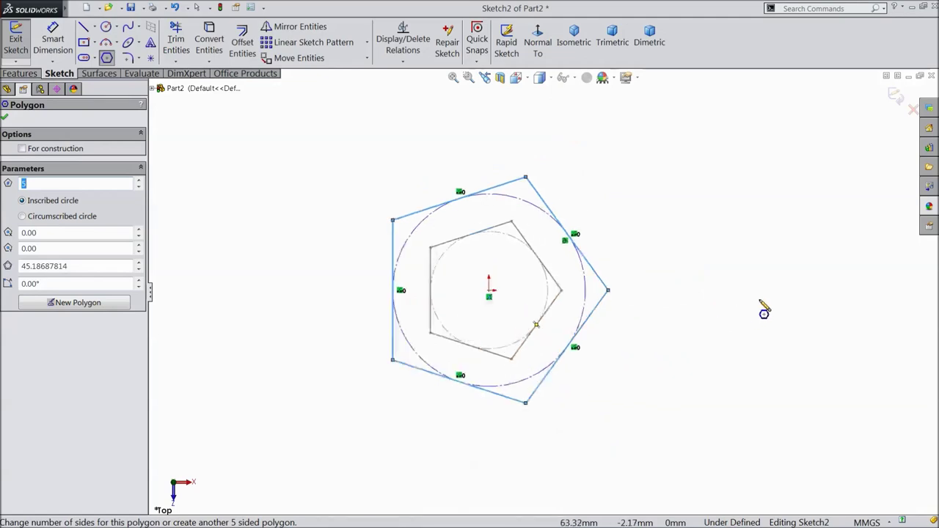
click(5, 119)
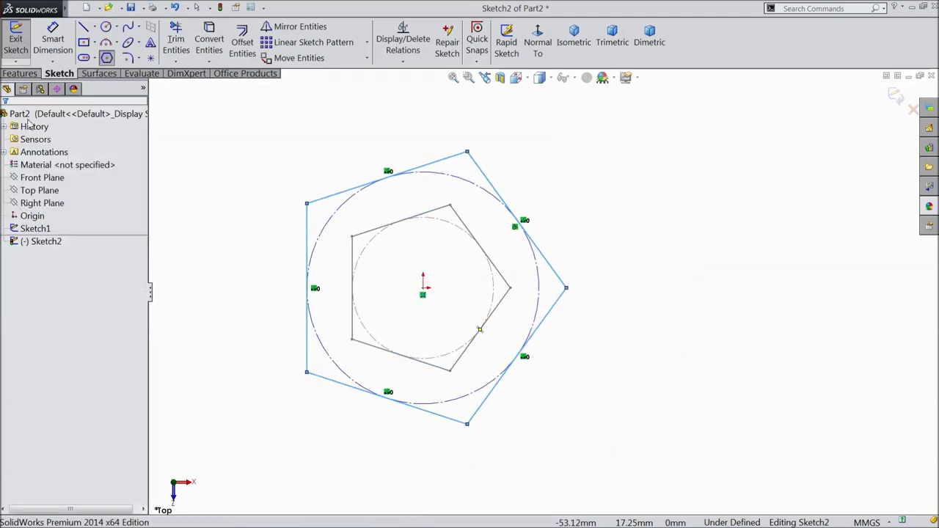
- Draw a six-sided polygon about 64 mm to the right of the origin, with a vertex pointing up and an inscribed circle about 26 mm in diameter
click(107, 58)
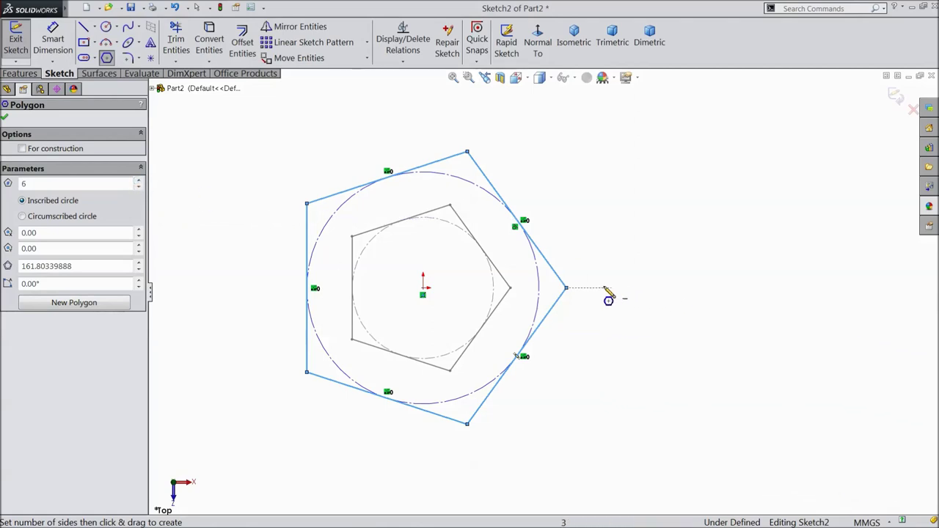
drag(753, 289, 754, 216)
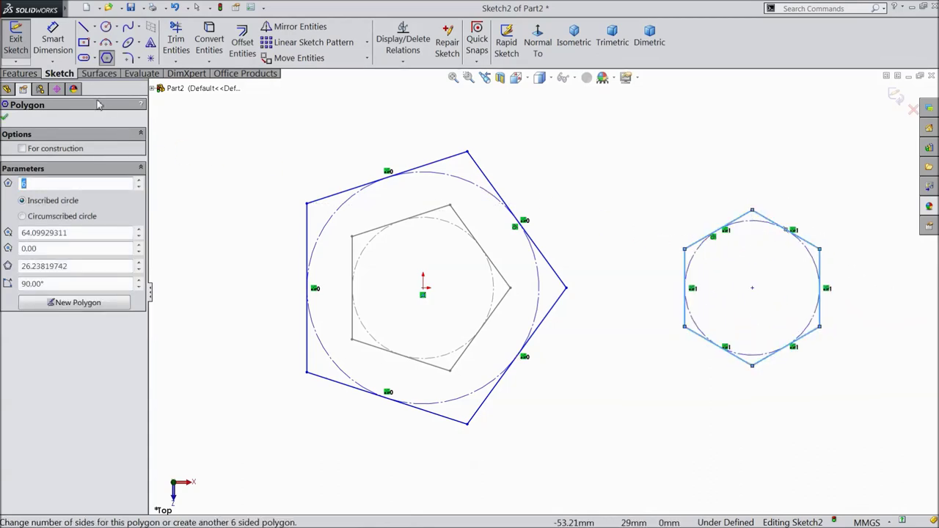
click(5, 118)
key(z)
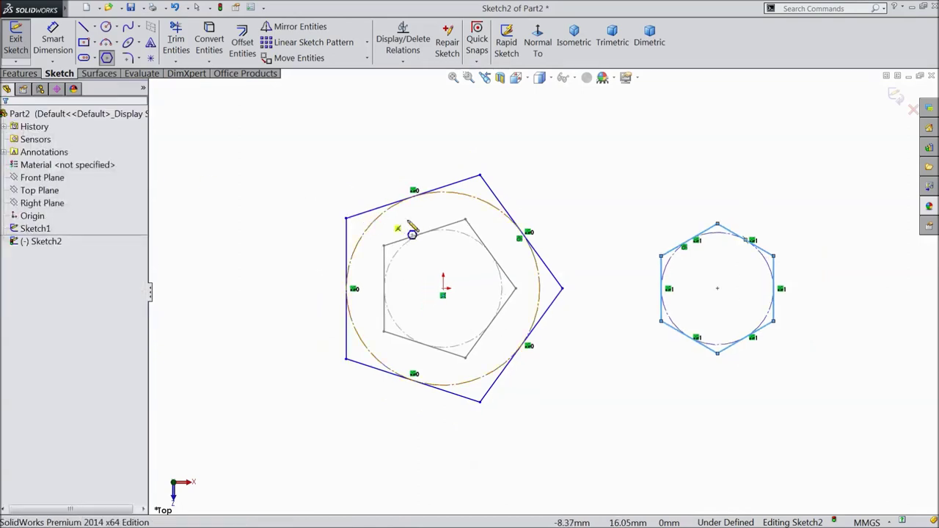
key(Escape)
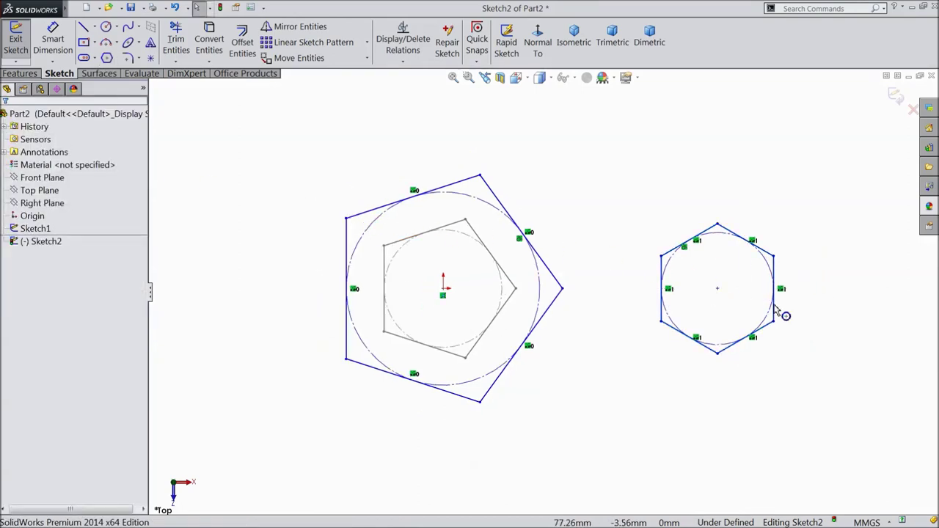
- Draw a vertical centerline joining the hexagon's top and bottom vertices
scroll(812, 308, down, 1)
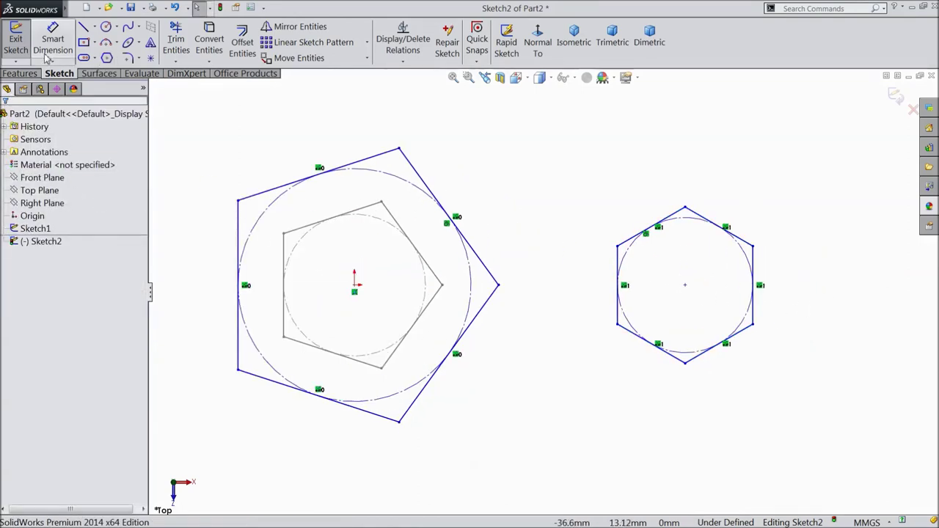
click(94, 27)
click(102, 57)
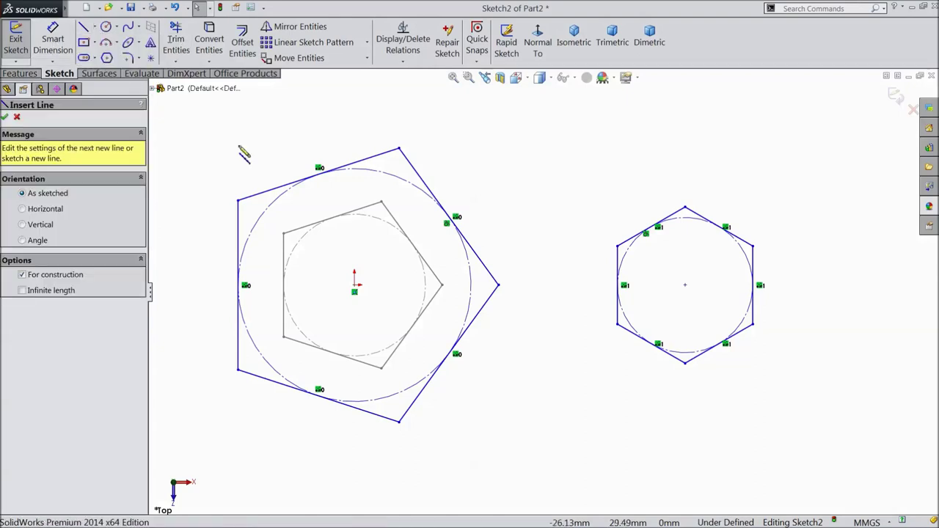
click(685, 209)
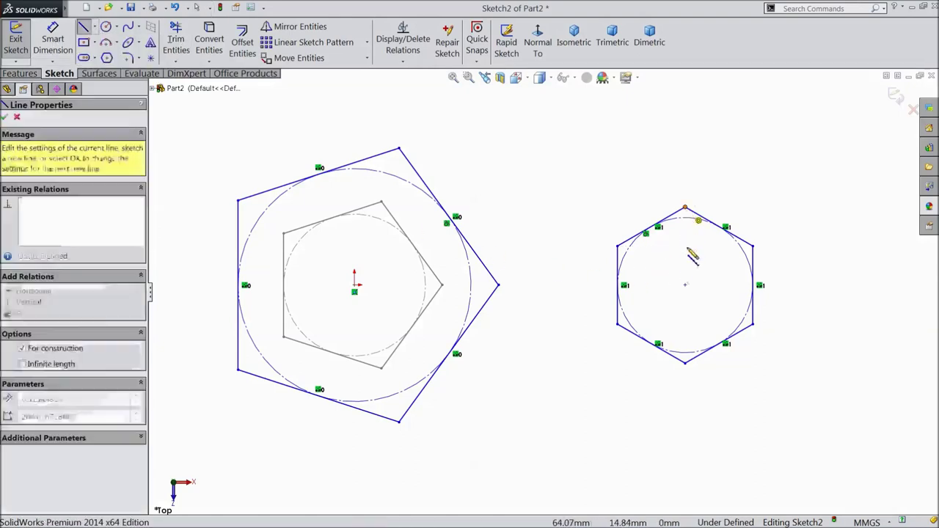
click(685, 362)
key(Escape)
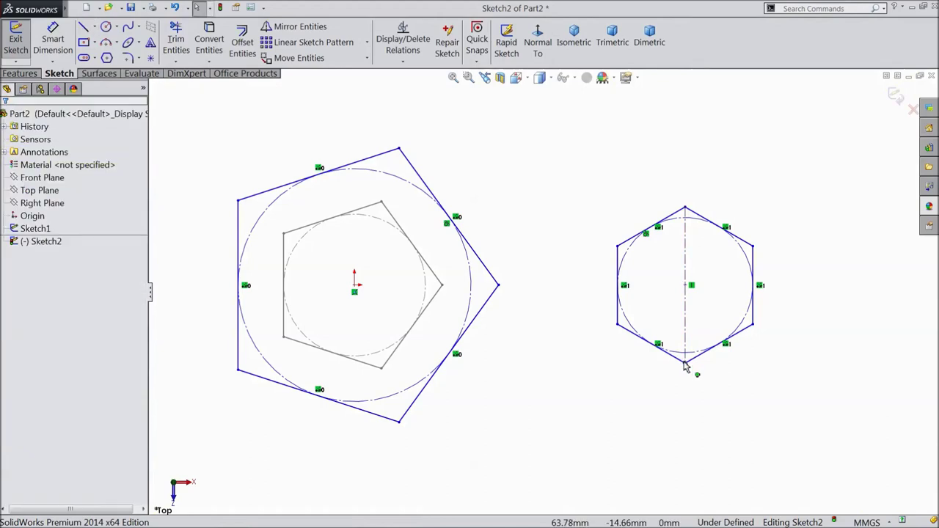
- Make the left sides of the hexagon and the outer pentagon vertical, and dimension the hexagon's right side to 20 mm
click(618, 264)
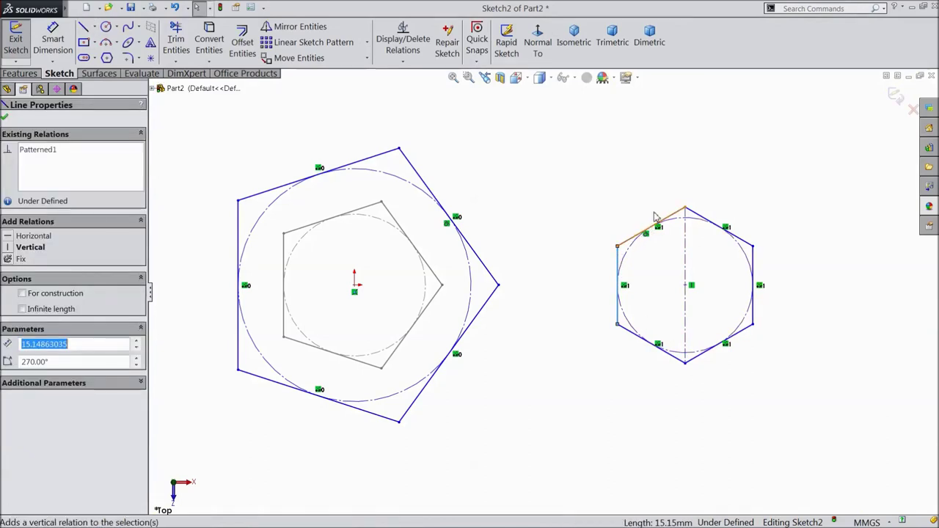
click(241, 241)
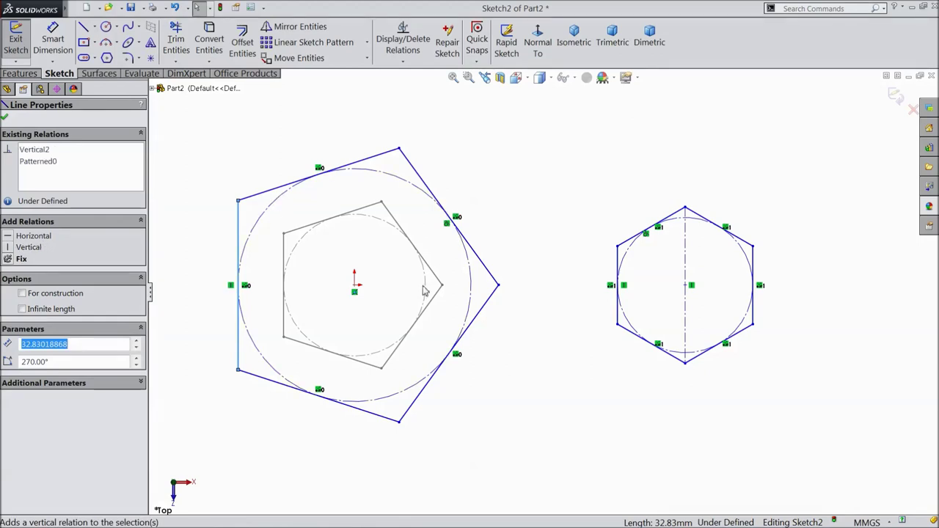
key(d)
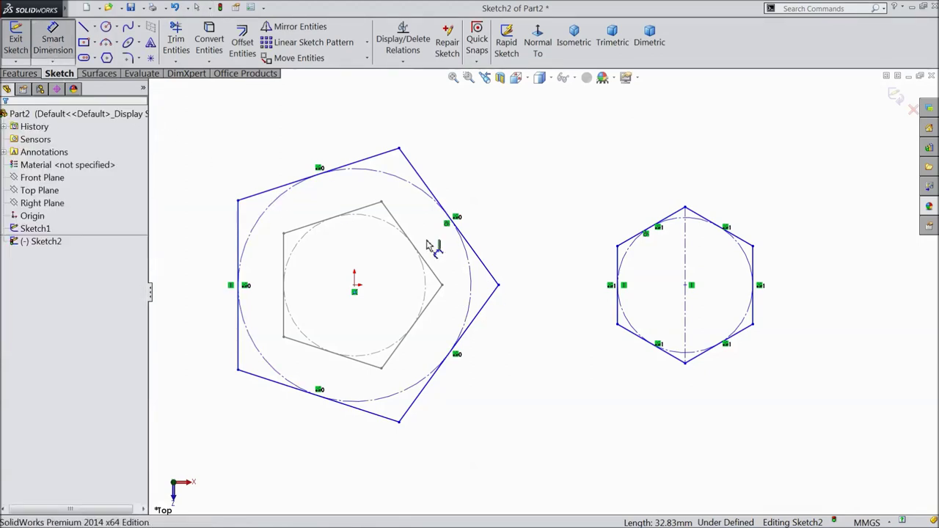
click(754, 266)
click(799, 288)
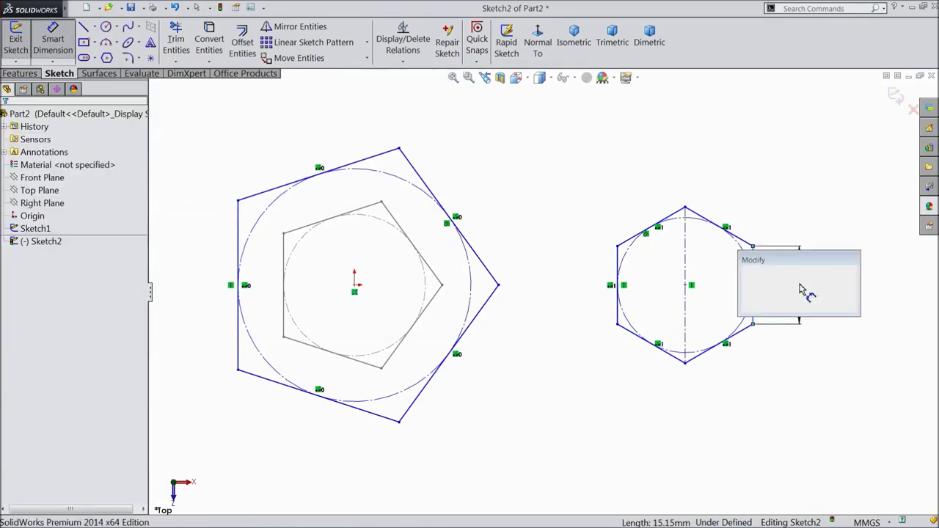
text(20)
click(746, 272)
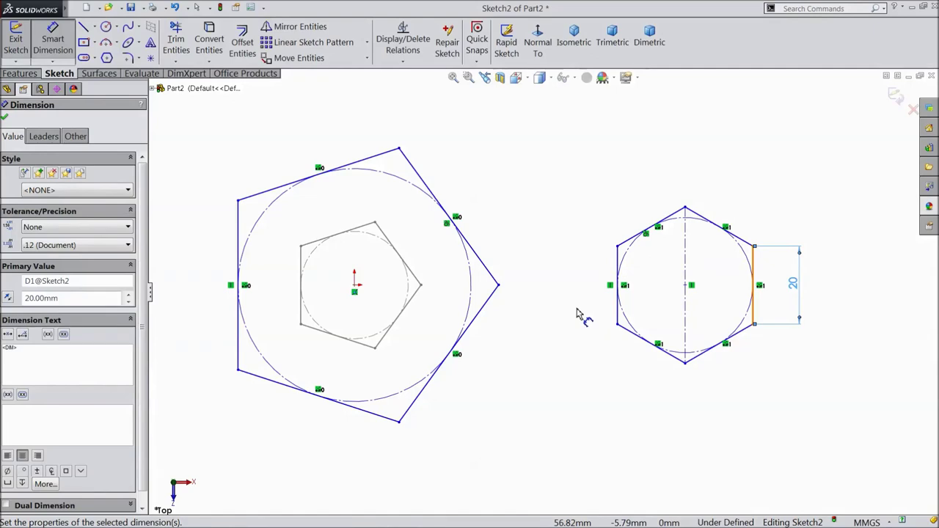
key(Escape)
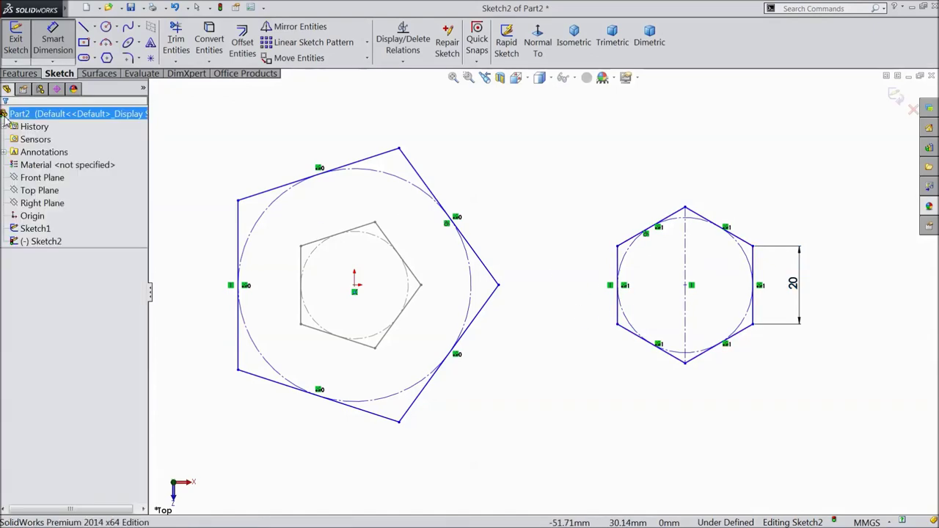
- Add an equal relation between the hexagon's centerline and the outer pentagon's left side
click(686, 272)
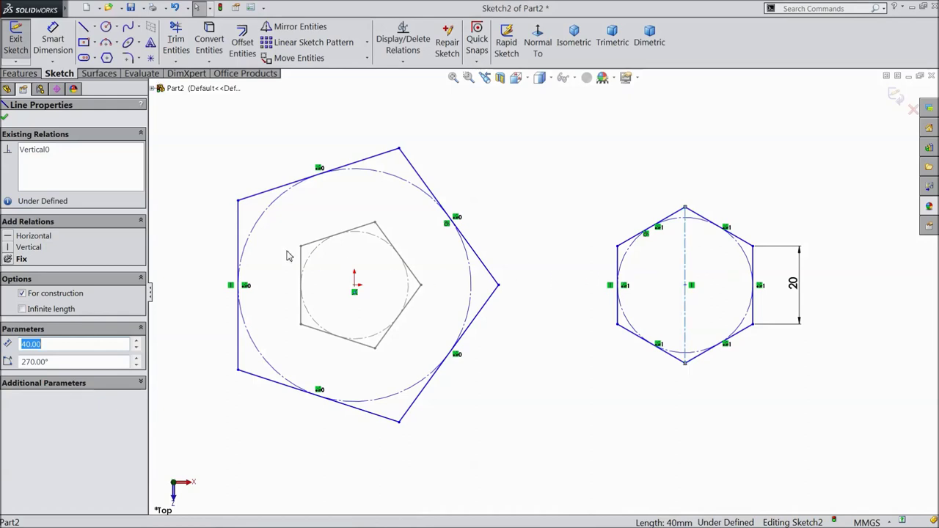
ctrl+click(239, 229)
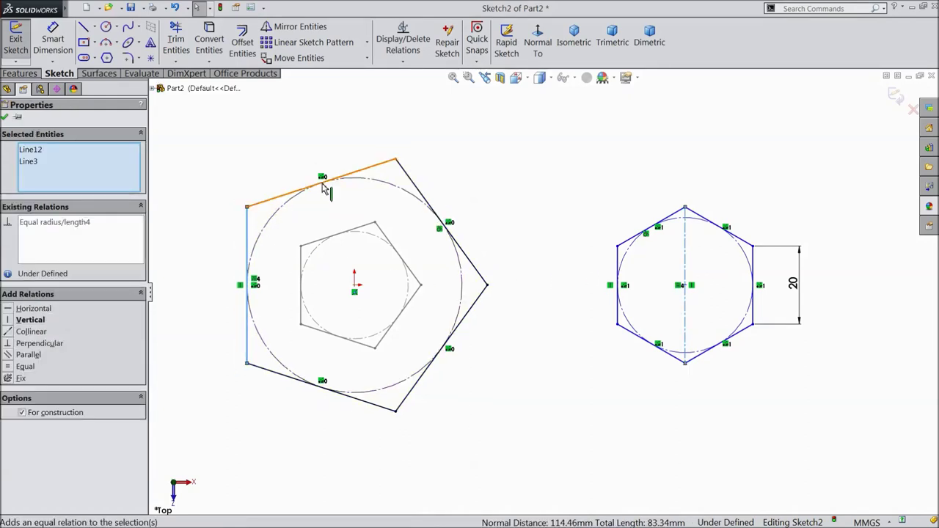
click(4, 118)
- Delete the hexagon together with its centerline and dimension, and close the sketch
mouse_move(834, 177)
mouse_down()
mouse_move(802, 226)
mouse_move(636, 385)
mouse_move(583, 391)
mouse_up()
key(Delete)
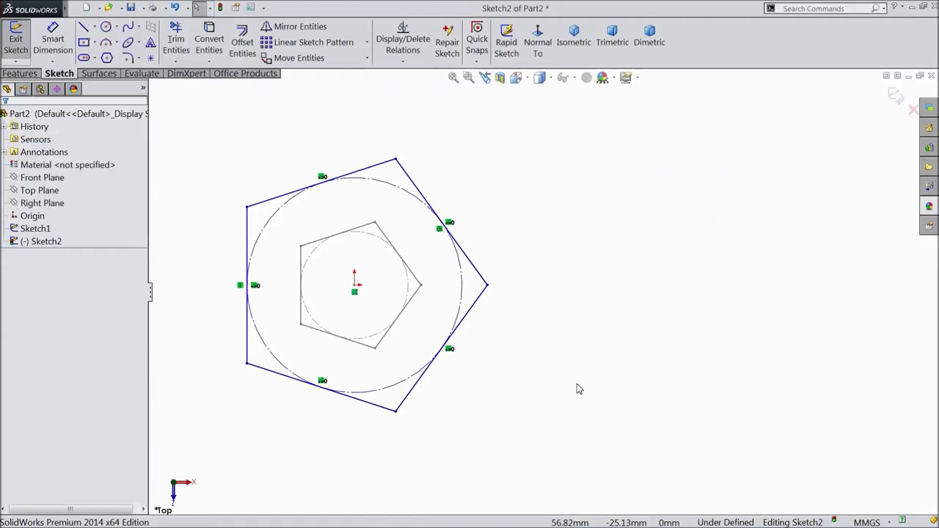
click(894, 96)
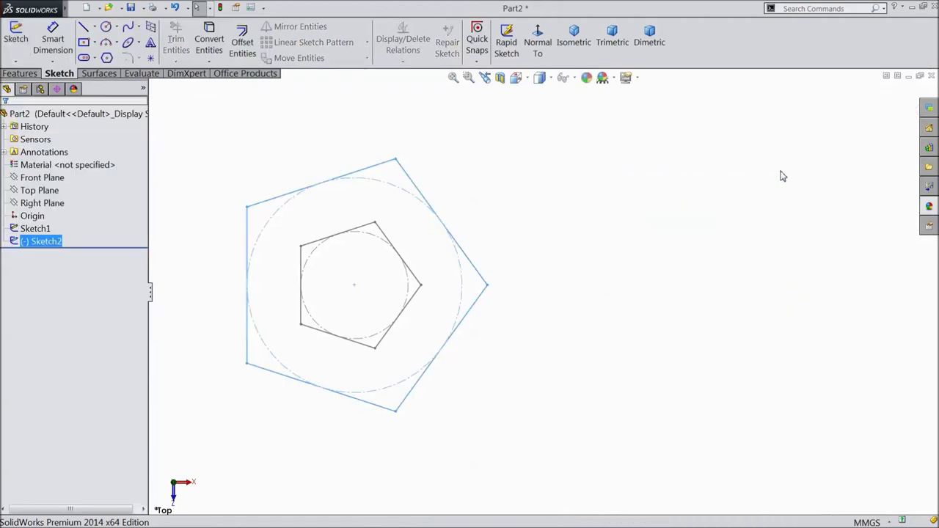
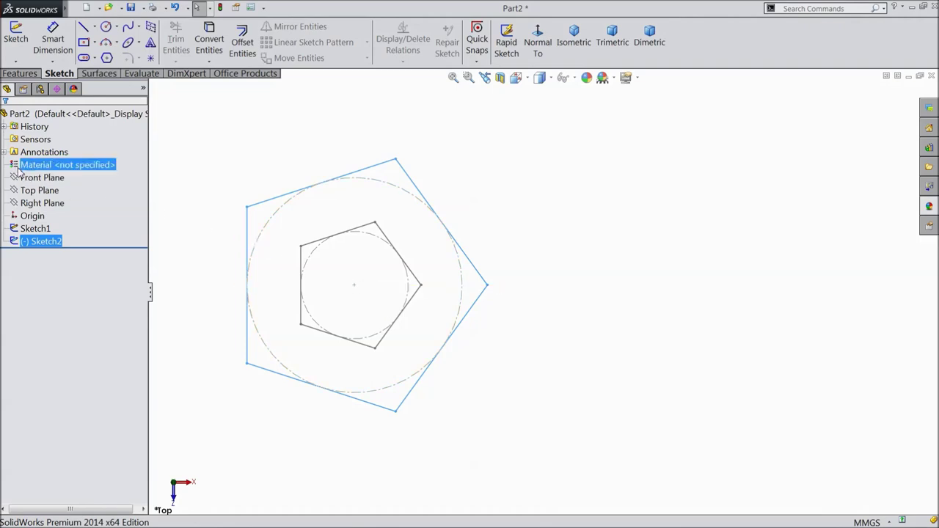
- Start a new sketch on the Front Plane and view it face-on
click(29, 180)
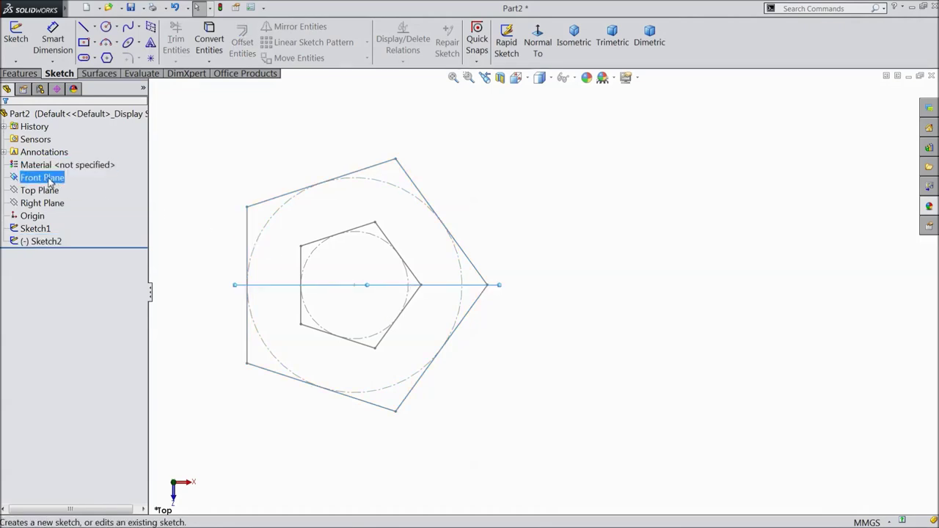
click(179, 172)
click(51, 178)
click(66, 167)
click(536, 57)
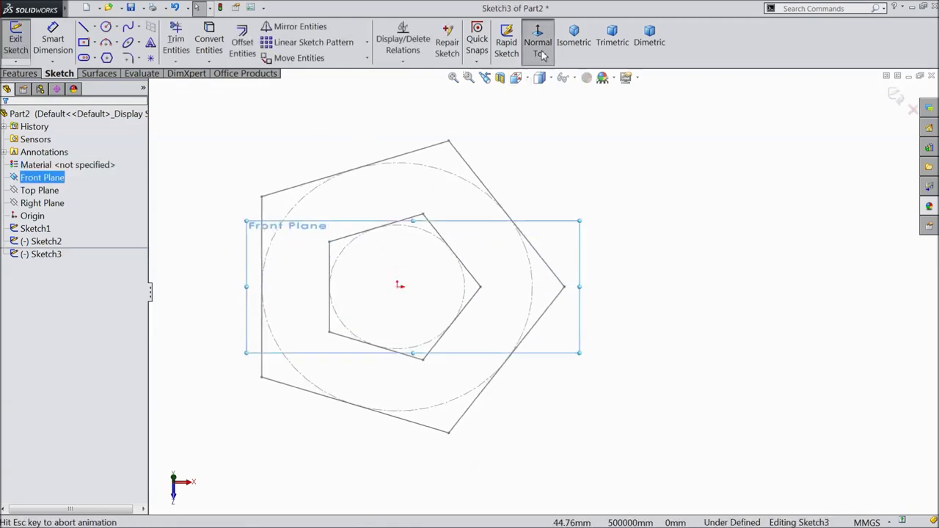
- Draw a vertical centerline about 22 mm long upward from the middle of the outer pentagon's left side
click(95, 28)
click(94, 54)
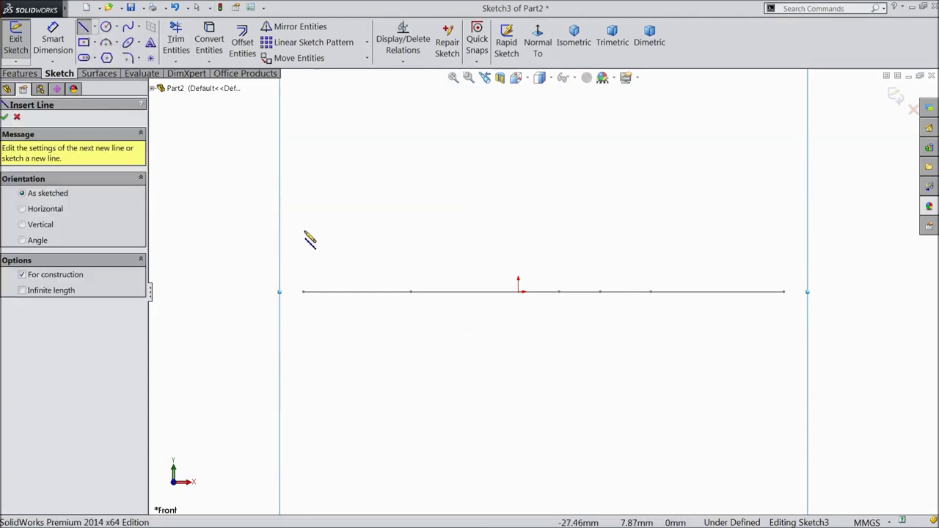
middle_drag(249, 224, 251, 261)
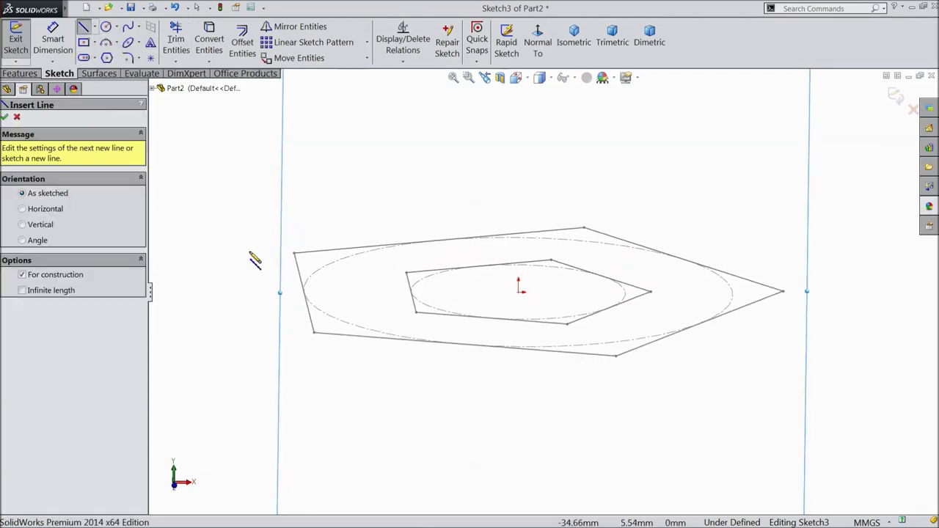
click(304, 291)
click(306, 129)
key(Escape)
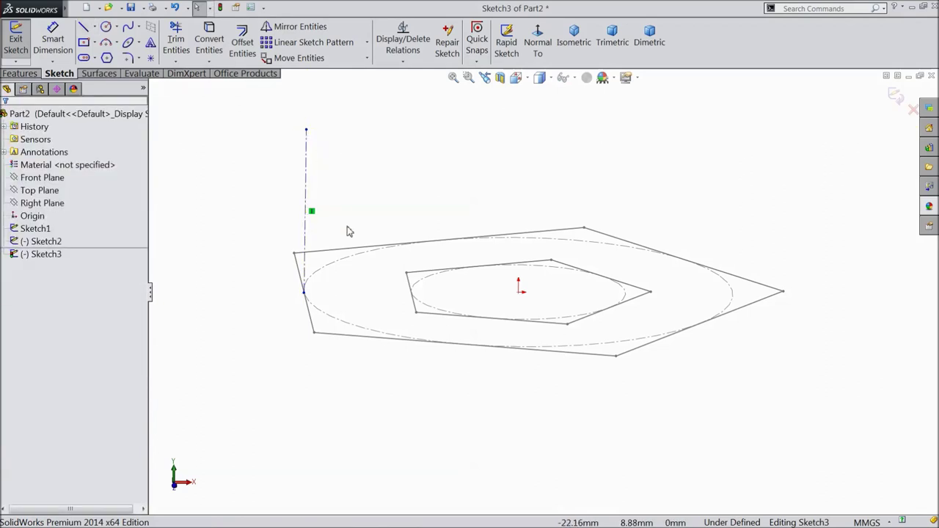
- Add a pierce relation between the vertical centerline's lower endpoint and the outer pentagon's left side
middle_drag(250, 301, 254, 312)
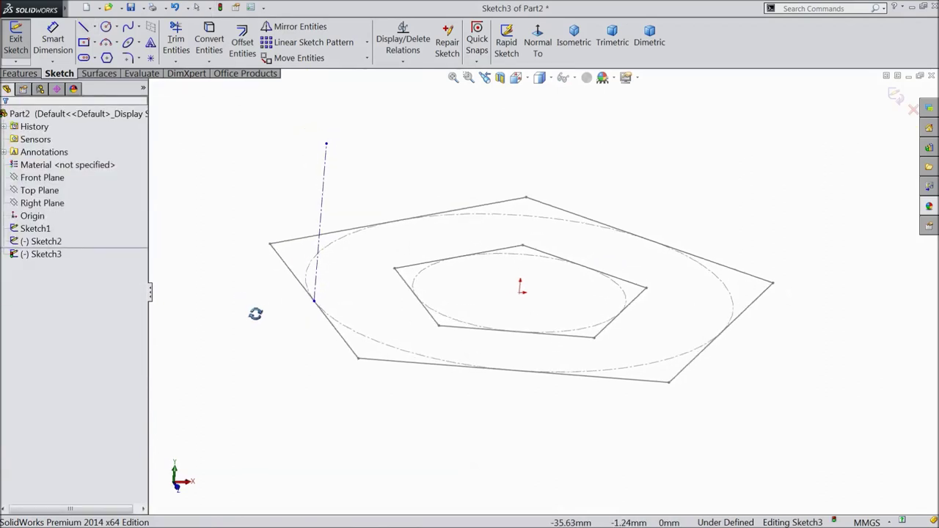
click(314, 302)
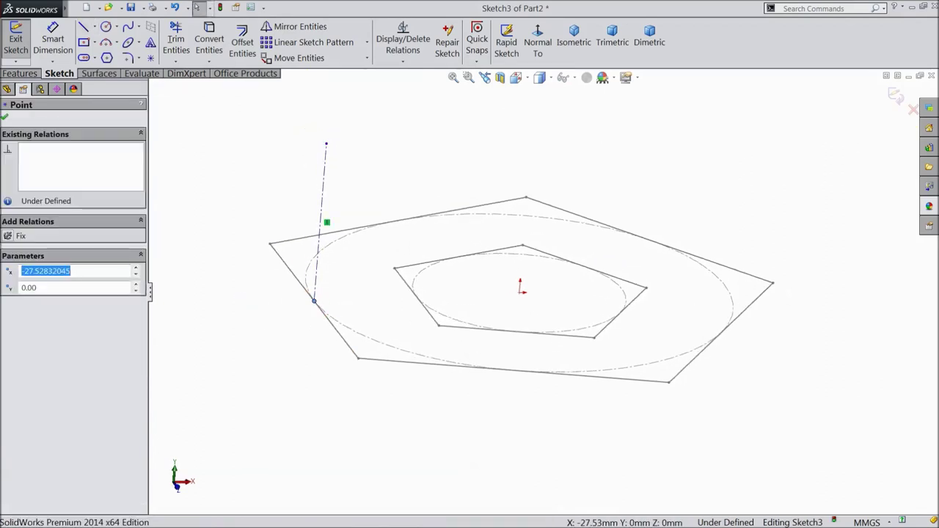
ctrl+click(340, 339)
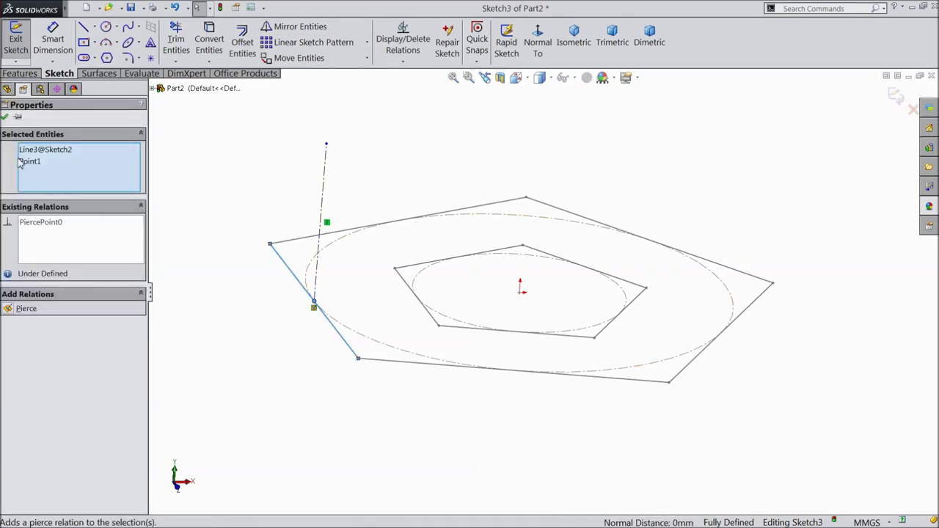
click(6, 118)
- Draw a slanted centerline from the middle of the inner pentagon's left side up to the vertical centerline
click(95, 28)
click(110, 58)
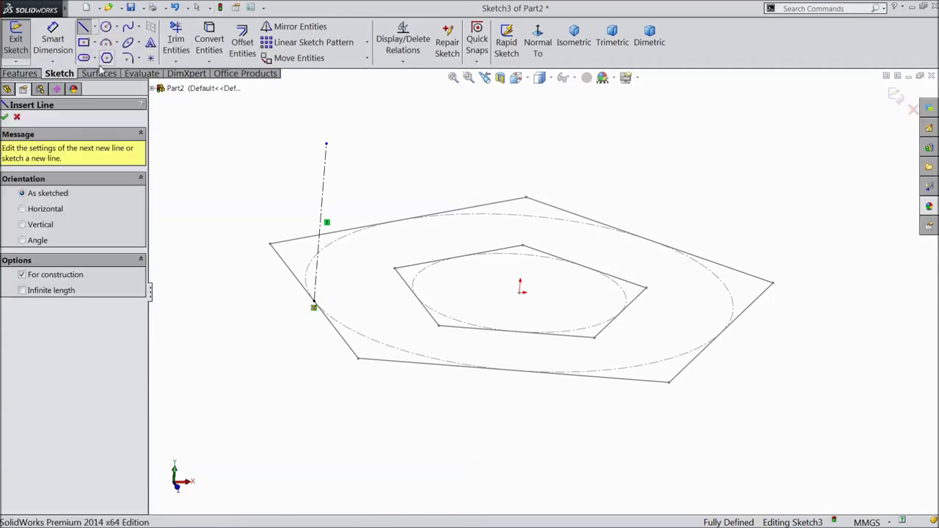
click(416, 293)
click(323, 187)
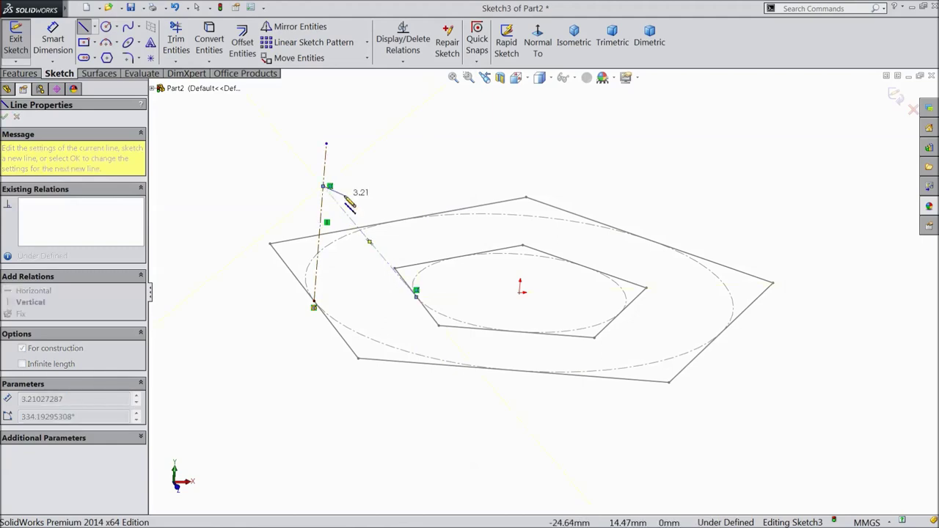
key(Escape)
- Add a pierce relation between the slanted centerline's lower endpoint and the inner pentagon's left side
scroll(422, 316, down, 2)
mouse_move(413, 323)
middle_down()
mouse_move(399, 318)
mouse_move(418, 293)
middle_up()
click(419, 294)
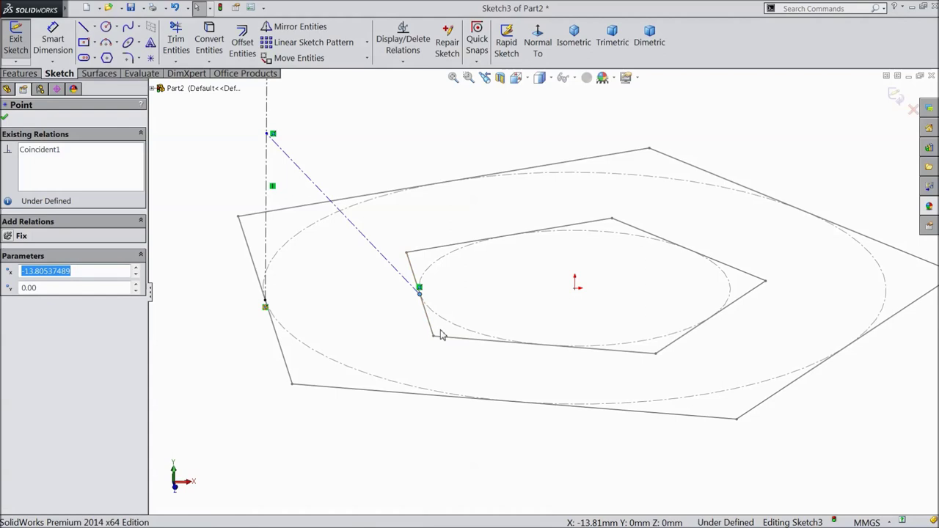
ctrl+click(432, 330)
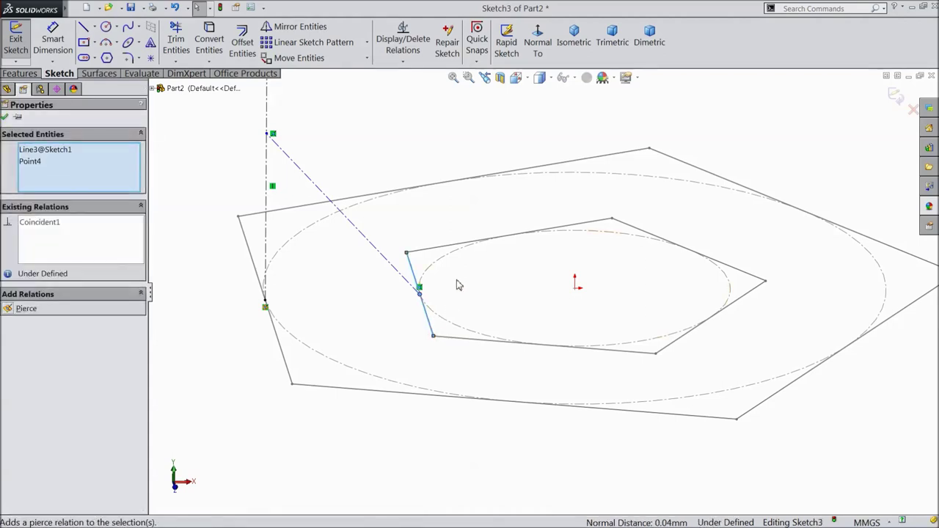
click(4, 118)
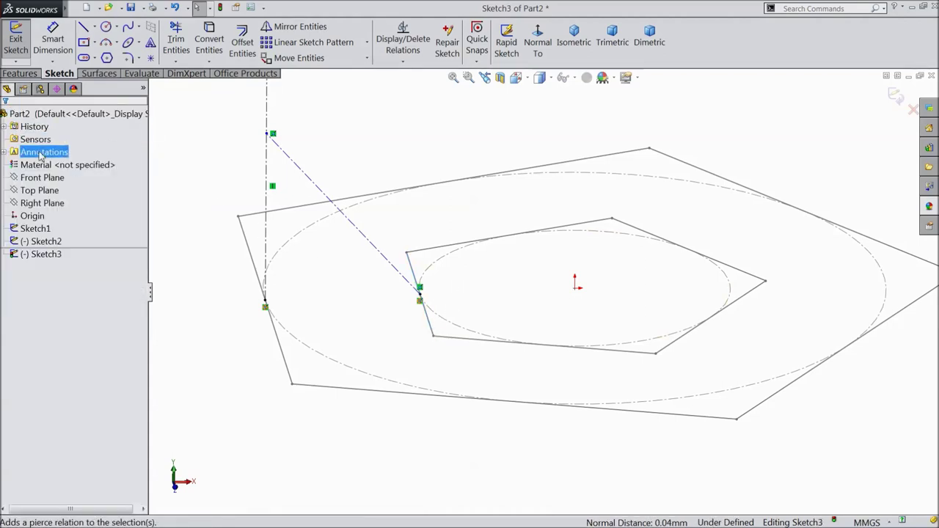
- Check how the two centerlines are attached to the left sides of the outer and inner pentagons
click(277, 337)
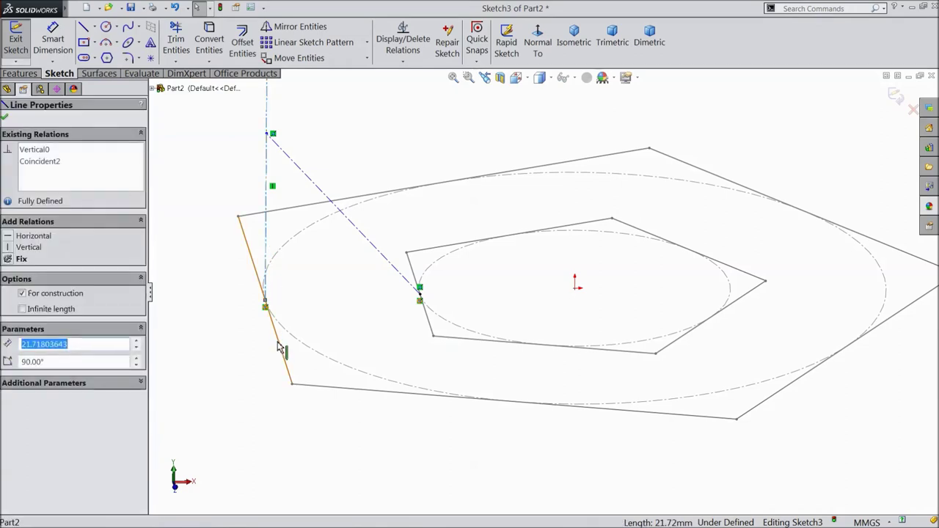
ctrl+click(280, 345)
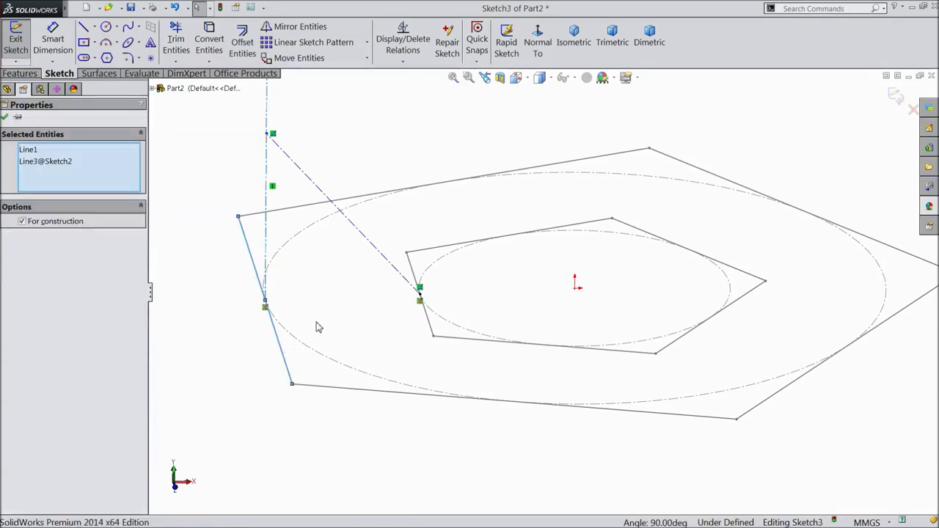
key(z)
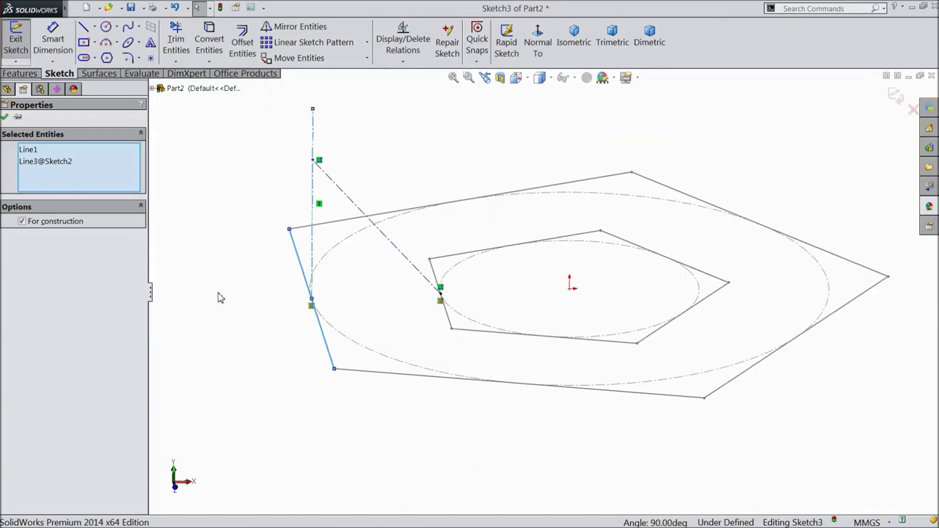
click(221, 302)
mouse_move(224, 310)
middle_down()
mouse_move(260, 286)
mouse_move(320, 333)
mouse_move(294, 339)
middle_up()
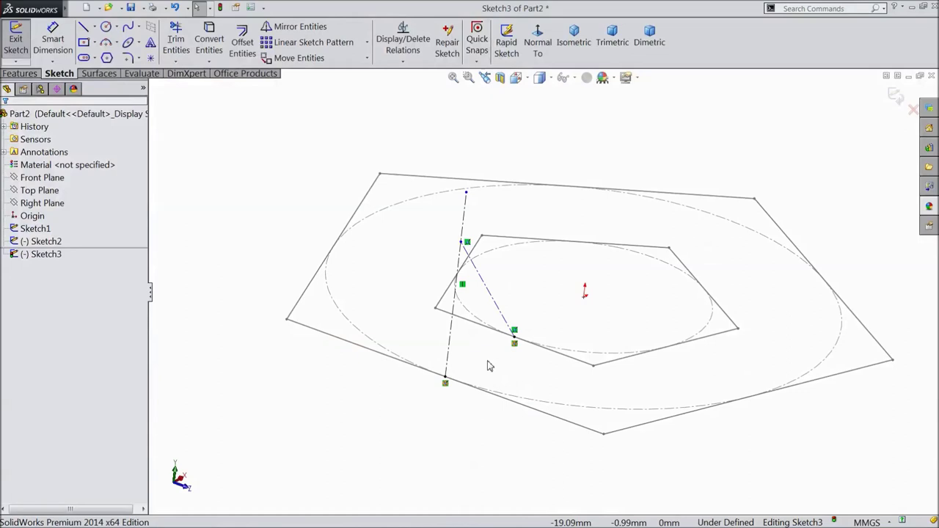
scroll(506, 360, up, 2)
click(523, 323)
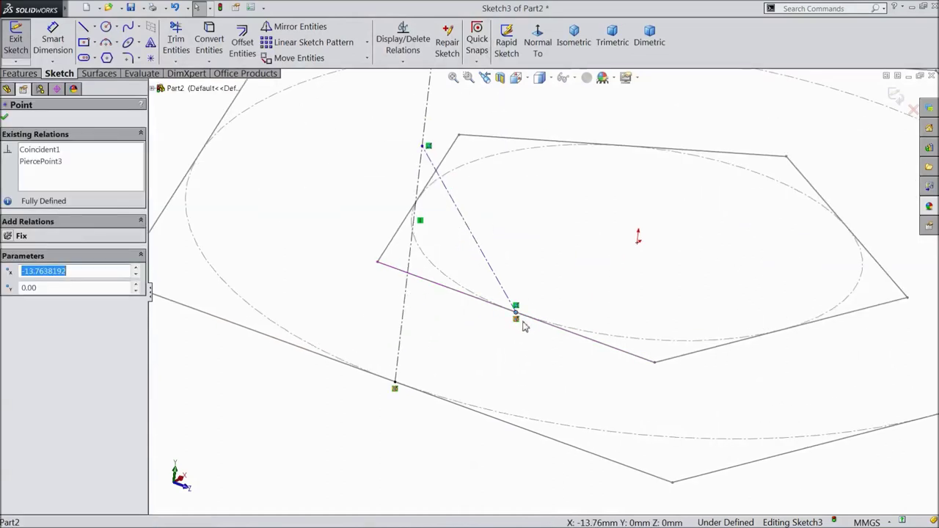
ctrl+click(563, 335)
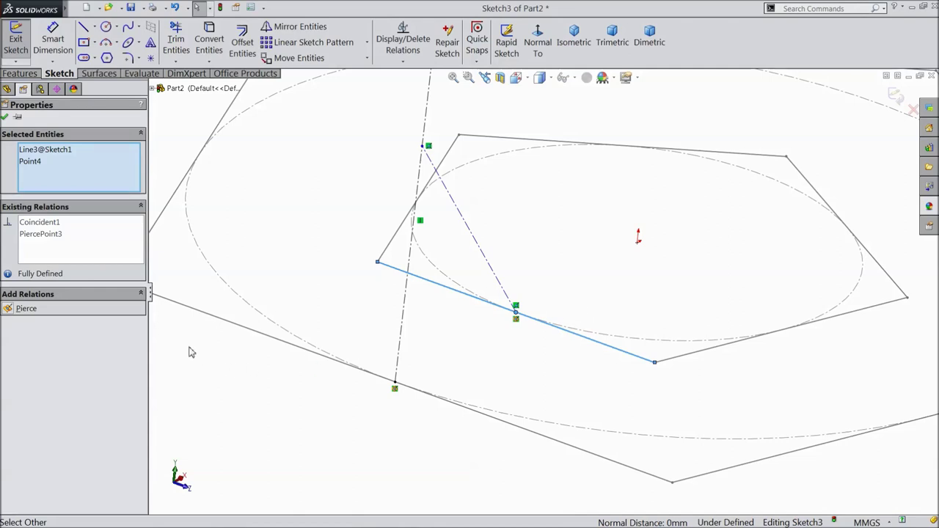
click(225, 372)
mouse_move(224, 371)
middle_down()
mouse_move(257, 400)
mouse_move(319, 423)
mouse_move(294, 377)
middle_up()
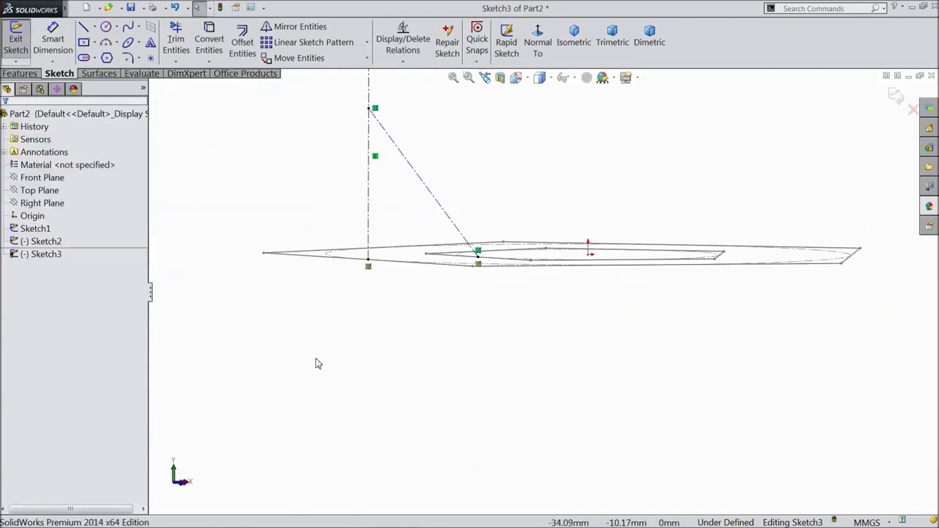
- In the face-on view, draw a hexagon with an inscribed circle about 40 mm in diameter, left of the centerlines
click(536, 57)
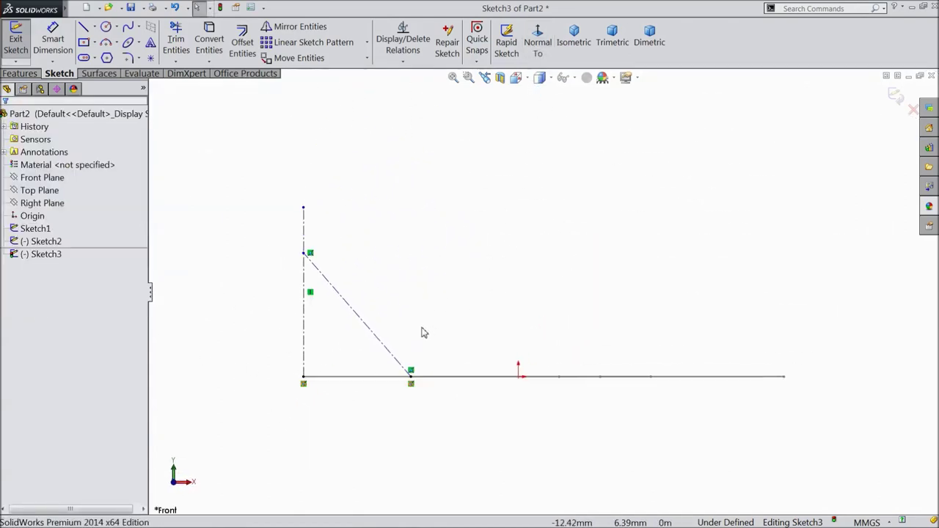
key(z)
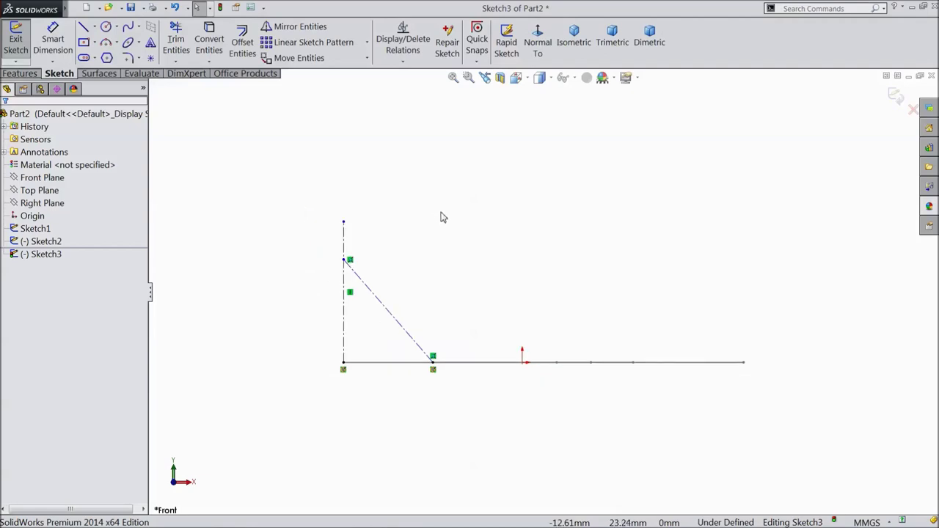
click(108, 59)
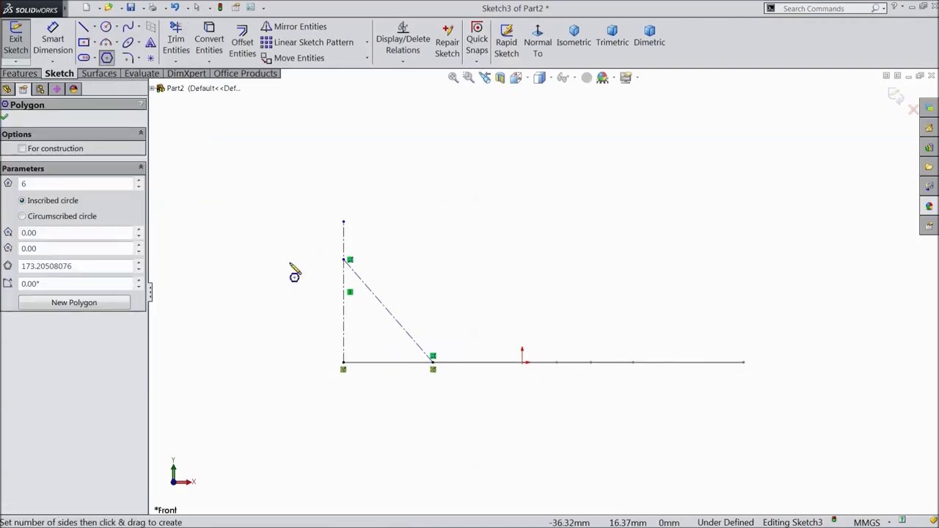
key(z)
key(z)
mouse_move(312, 298)
mouse_down()
mouse_move(321, 252)
mouse_move(312, 224)
mouse_up()
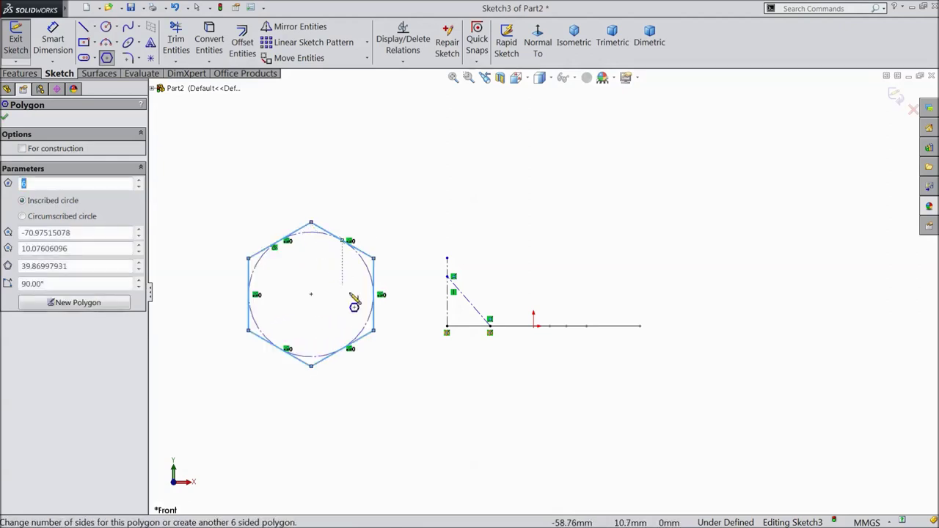
click(5, 117)
- Dimension the hexagon's left side to 20 mm
click(52, 40)
click(249, 277)
click(219, 307)
text(2)
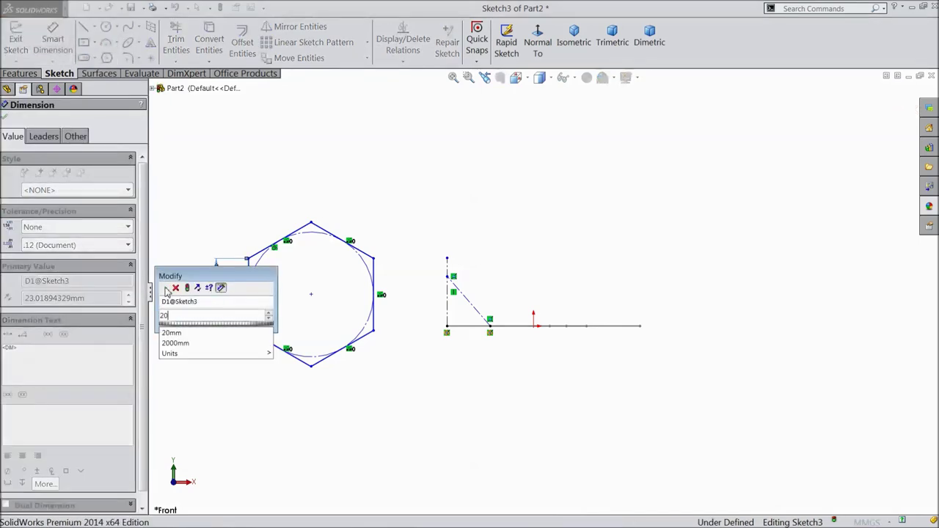
text(0)
click(166, 288)
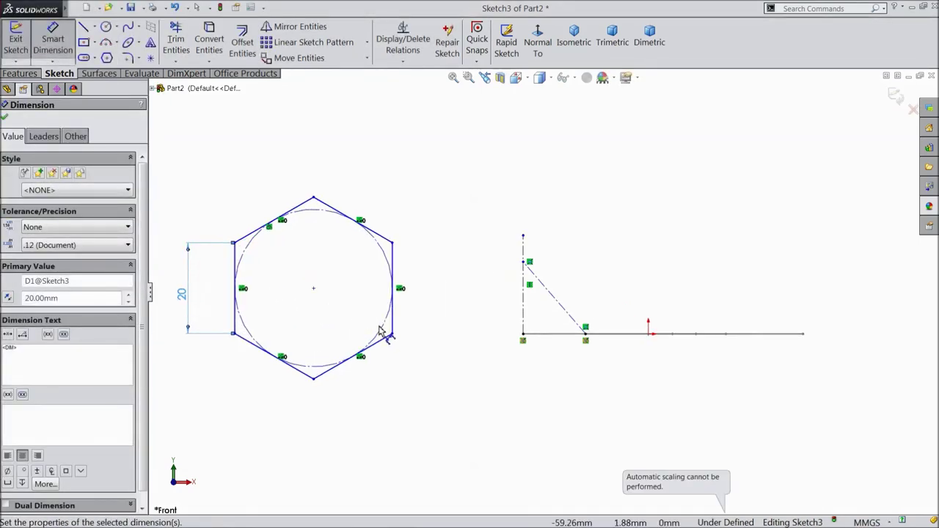
click(477, 391)
- Draw connected centerlines from the hexagon's top vertex down to its center and horizontally to the middle of its right side
click(96, 27)
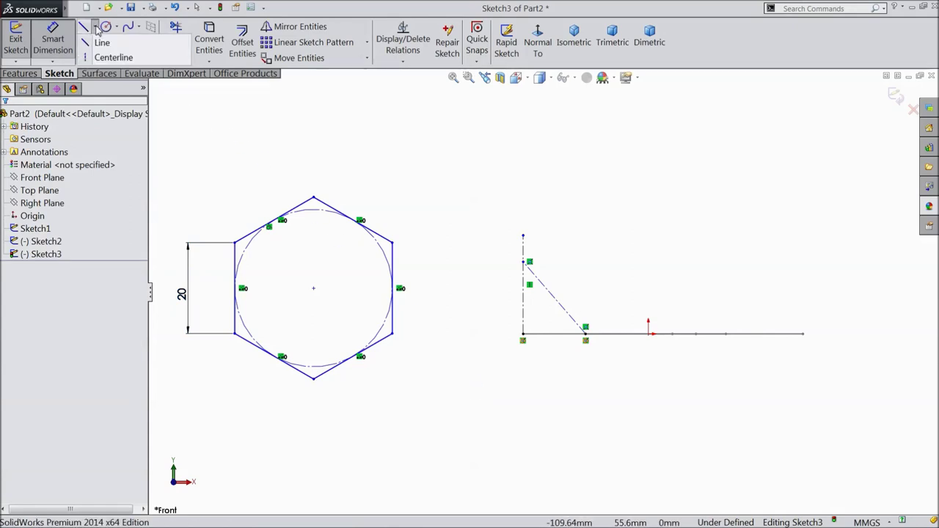
click(110, 57)
click(314, 198)
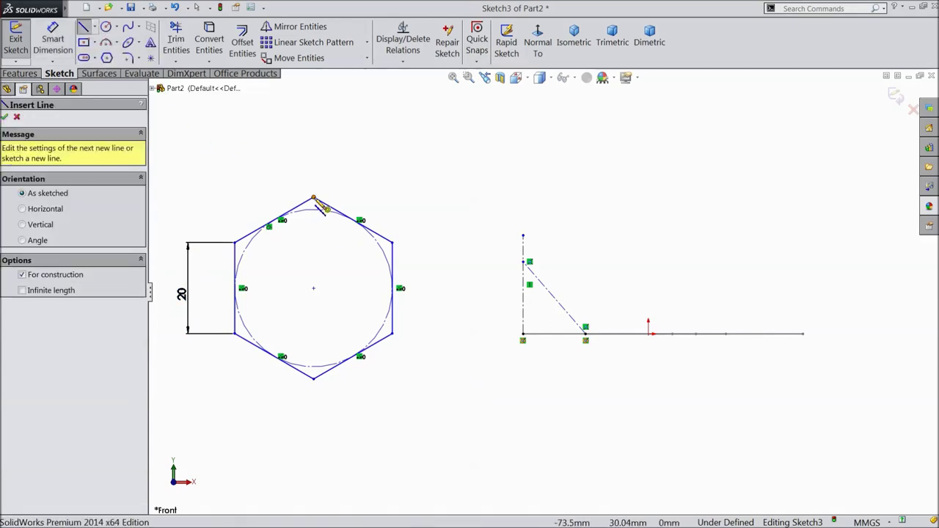
click(313, 288)
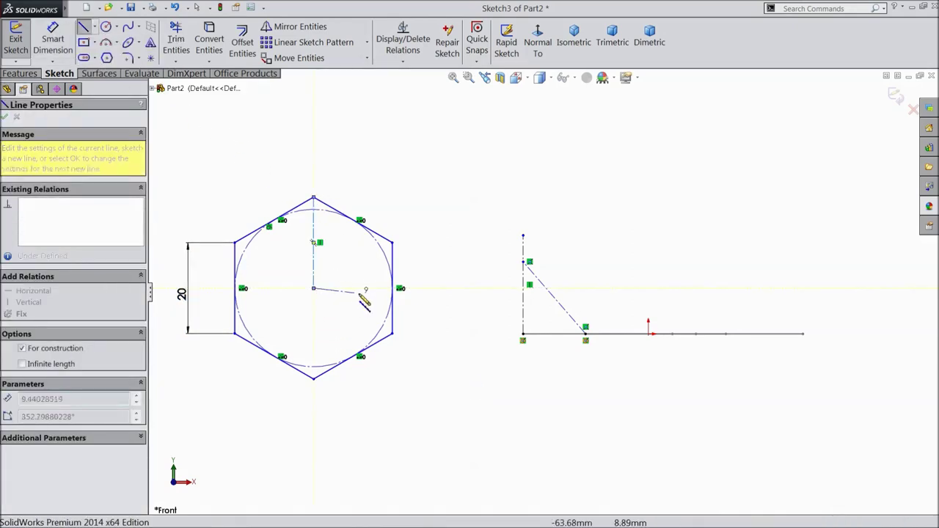
click(393, 288)
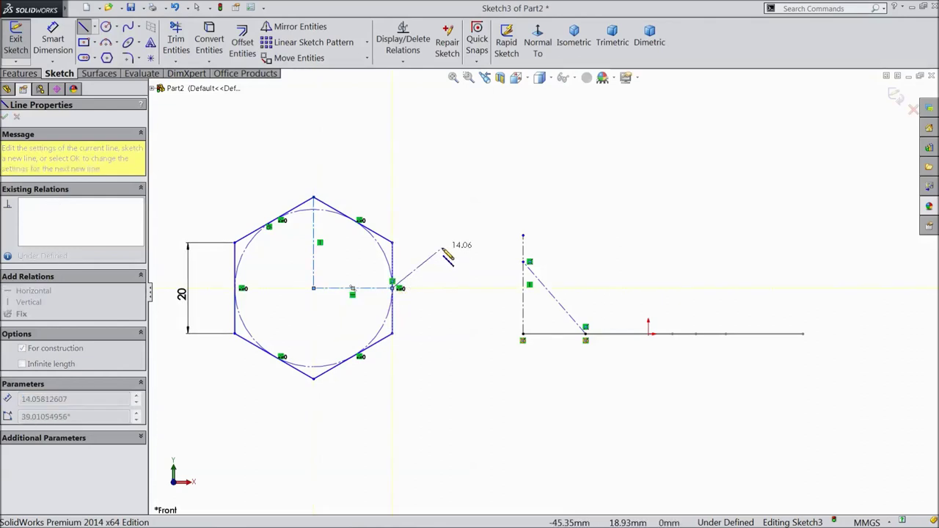
key(Escape)
- Make the hexagon's left side vertical and add an equal relation between its horizontal centerline and the slanted centerline
click(235, 277)
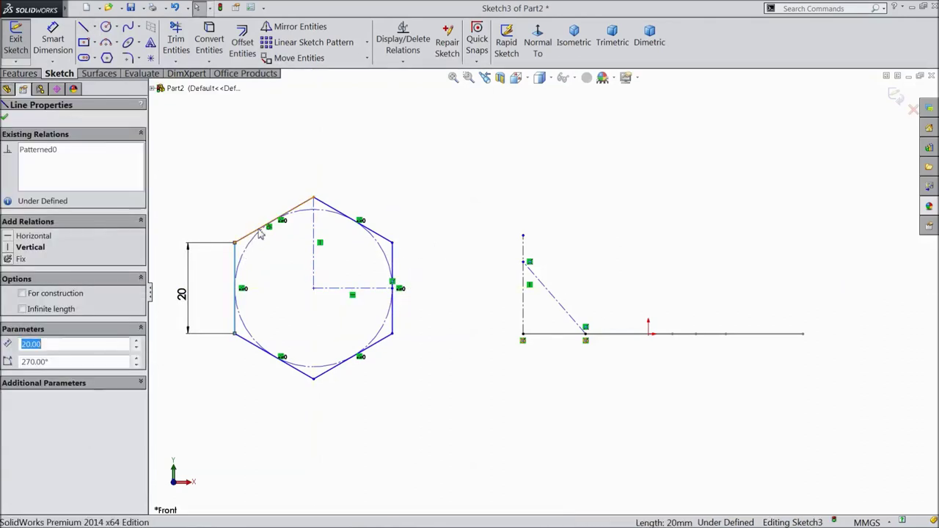
click(29, 247)
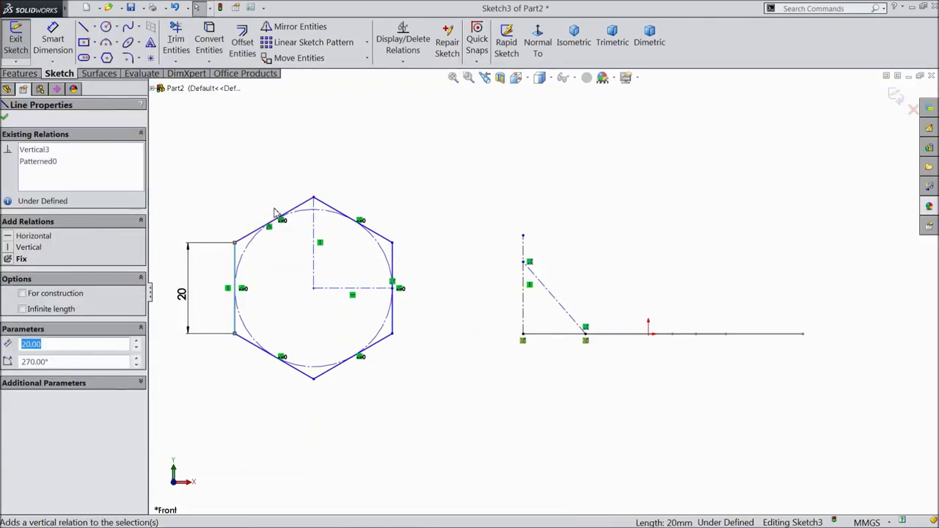
click(365, 290)
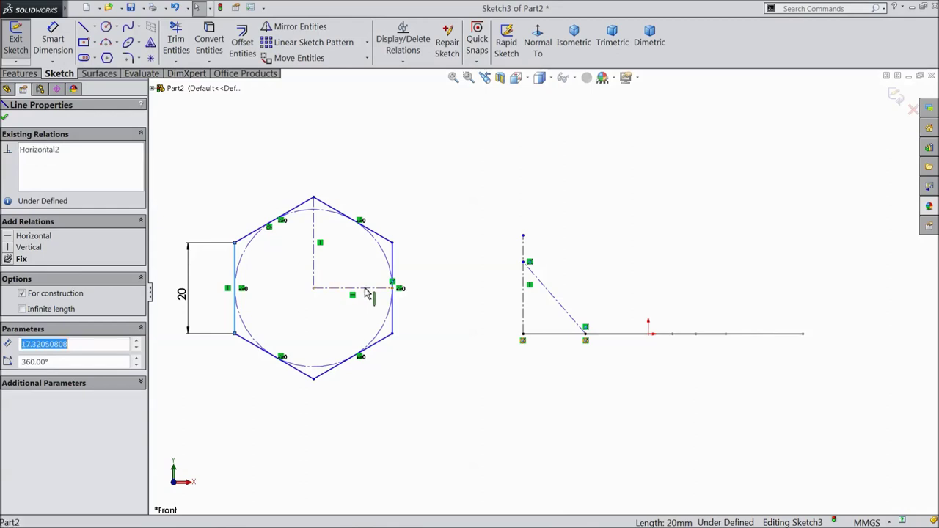
ctrl+click(563, 311)
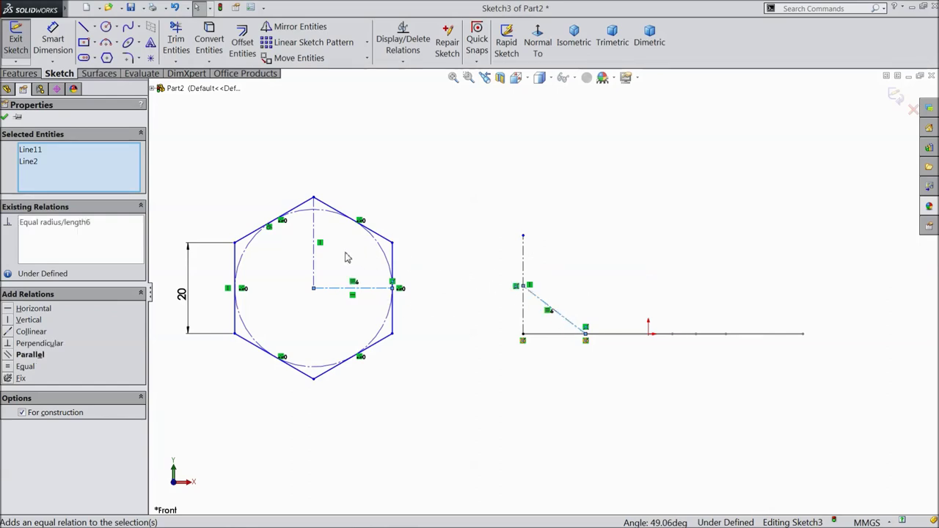
click(5, 118)
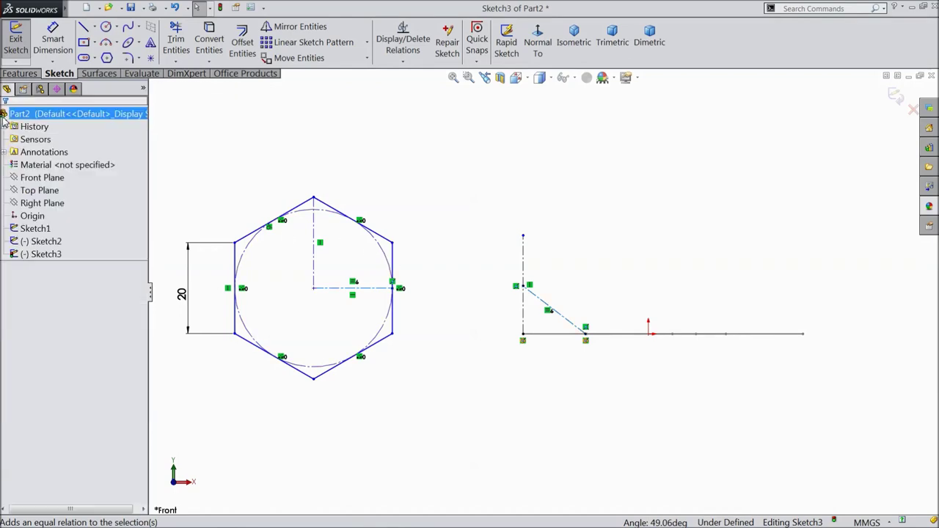
- Delete the reference hexagon together with its inner centerlines and dimension, then exit the sketch
drag(481, 166, 170, 421)
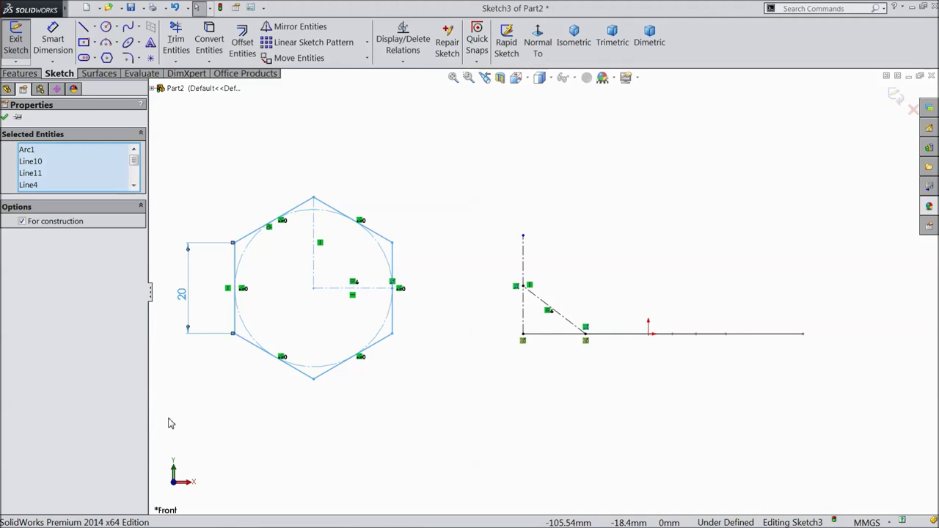
key(Delete)
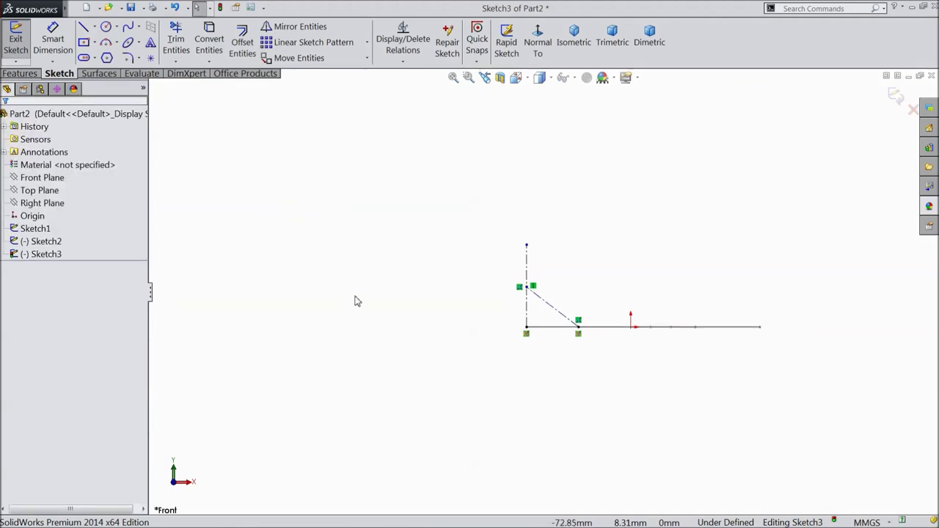
mouse_move(456, 289)
middle_down()
mouse_move(440, 306)
mouse_move(448, 342)
mouse_move(472, 349)
middle_up()
scroll(692, 319, down, 3)
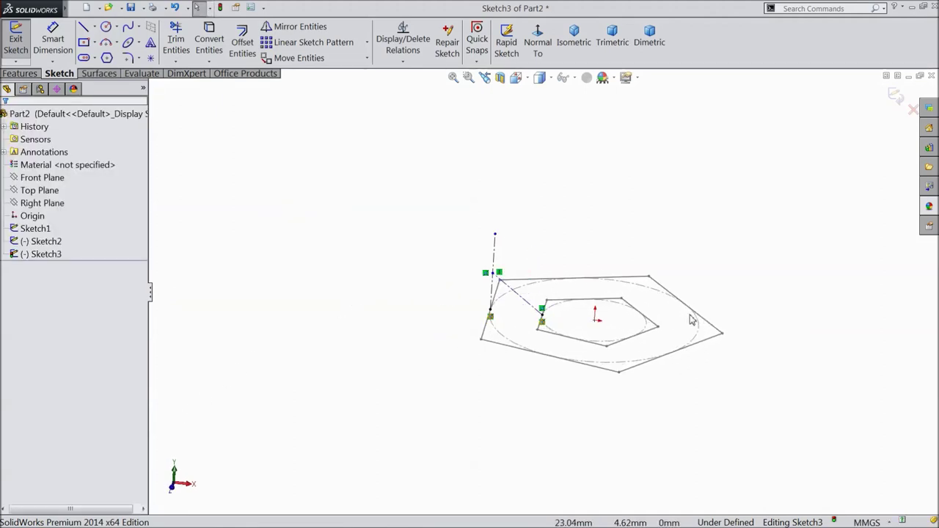
click(894, 95)
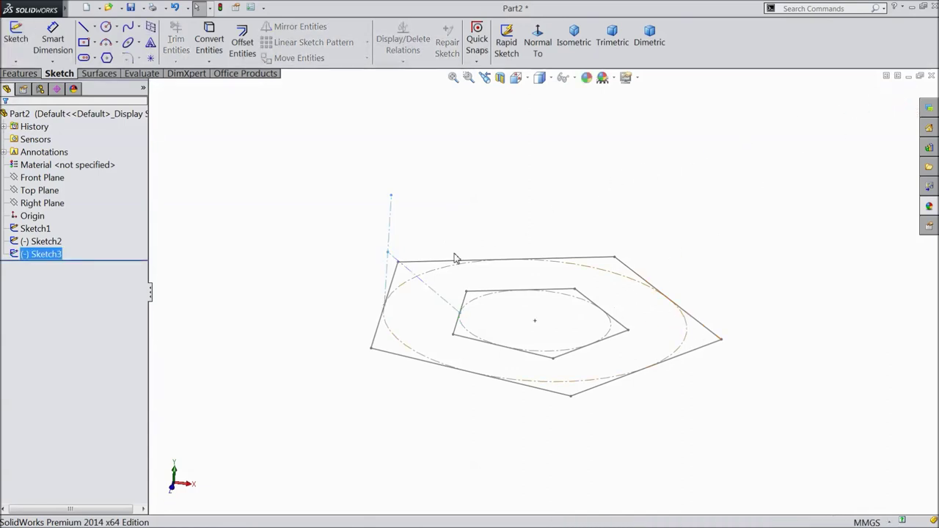
click(697, 197)
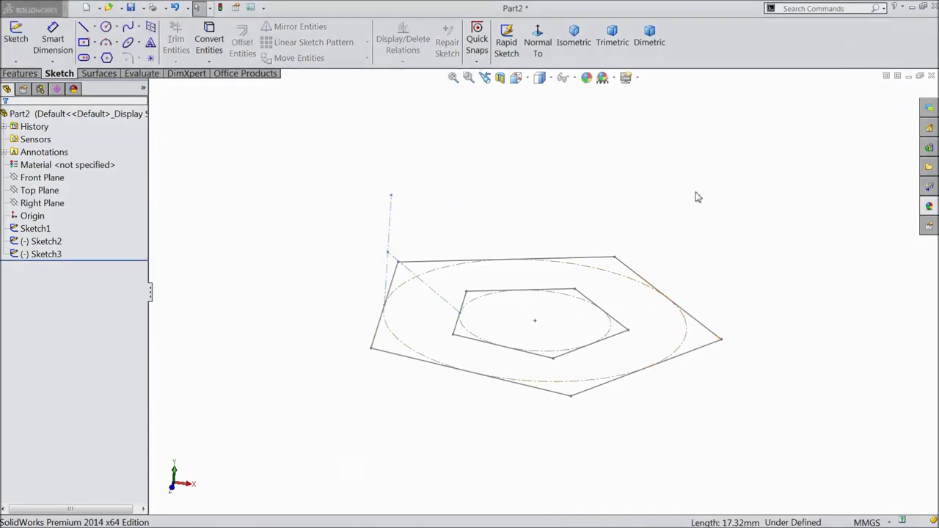
- Reopen the centerline sketch, fix the slanted centerline in place and convert it from construction to a solid line
double_click(437, 297)
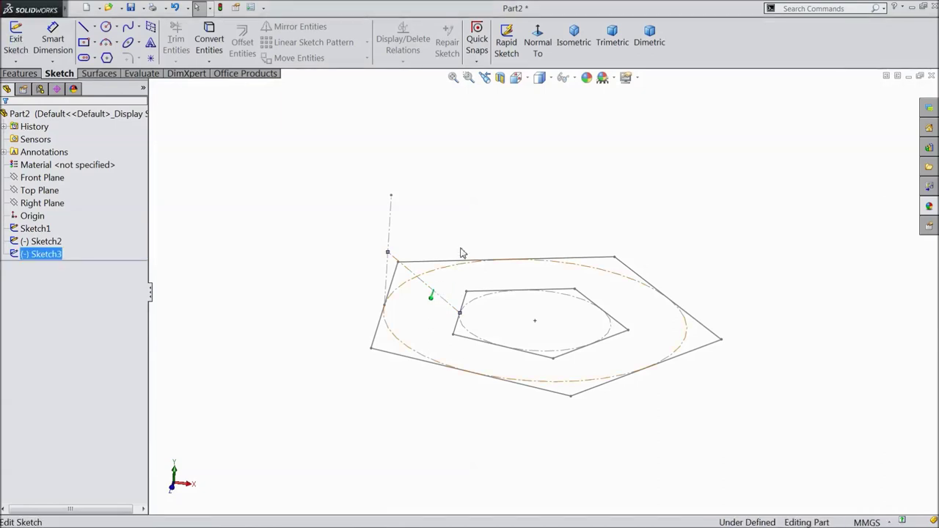
click(429, 292)
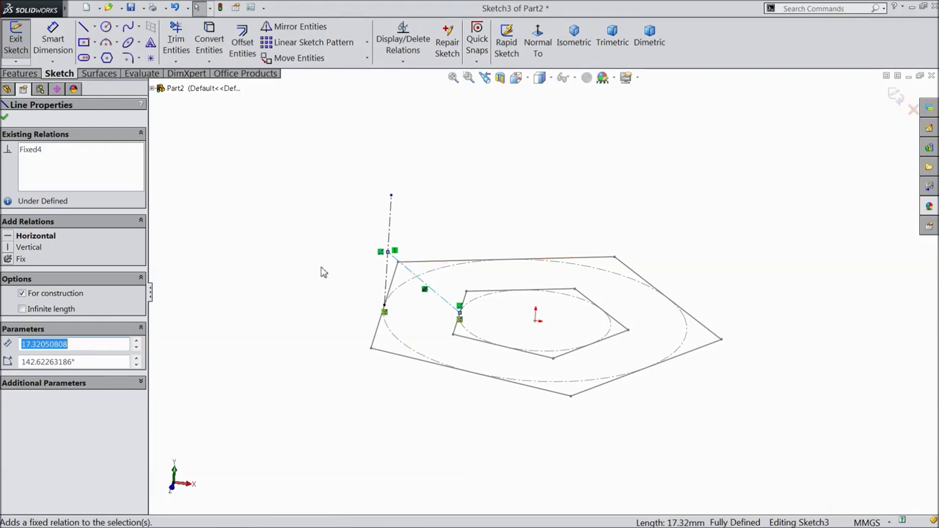
click(23, 294)
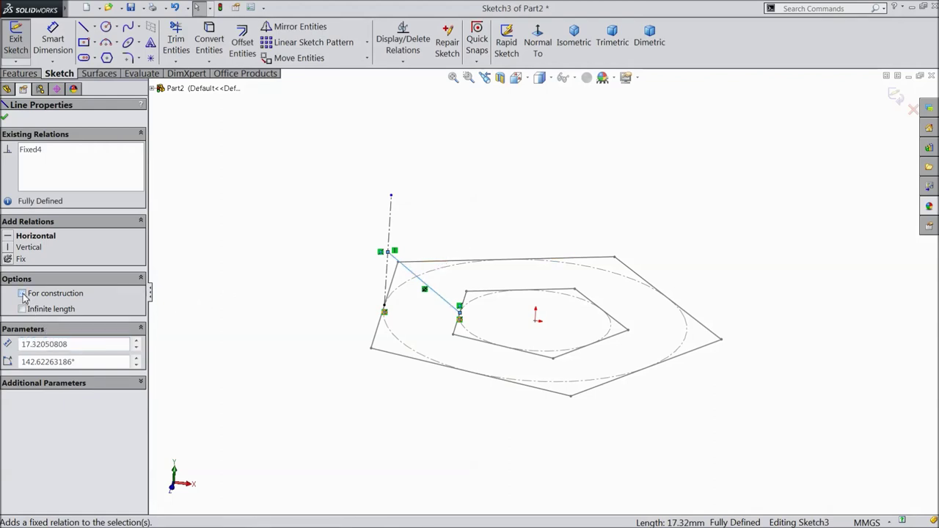
click(5, 119)
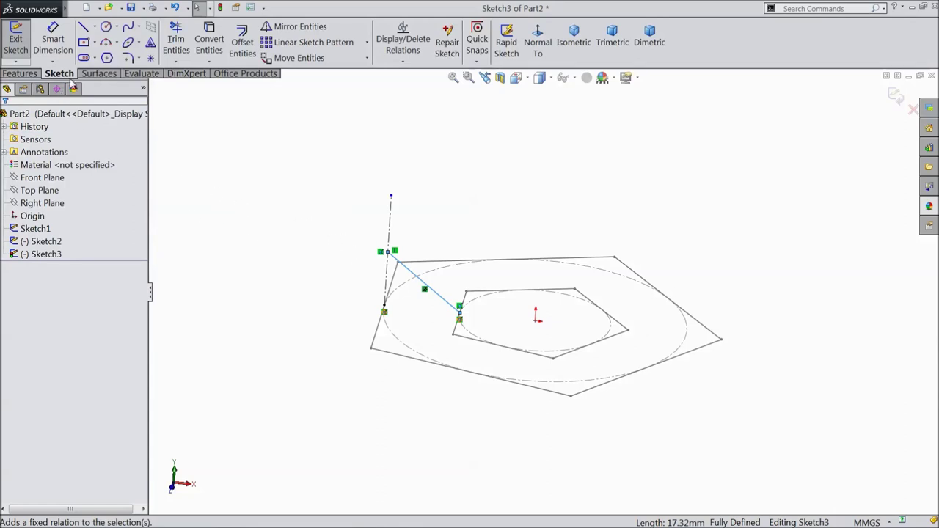
- Extrude the slanted line as a blind surface 30 mm in the reversed direction
click(100, 74)
click(21, 41)
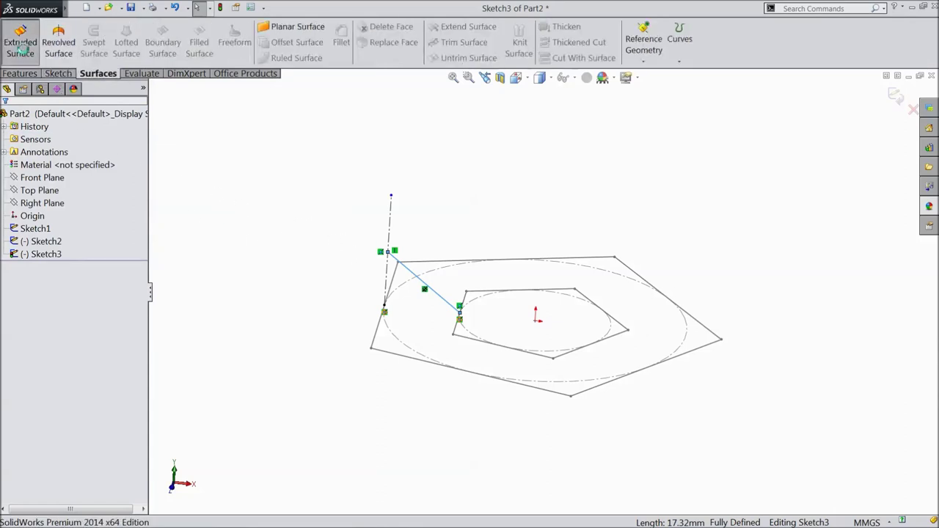
mouse_move(293, 234)
middle_down()
mouse_move(325, 279)
mouse_move(430, 325)
middle_up()
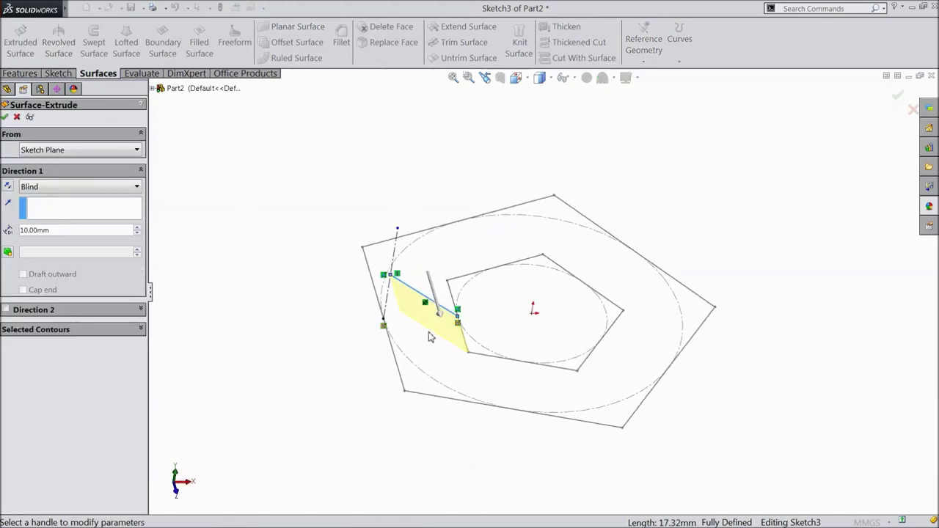
drag(444, 322, 400, 160)
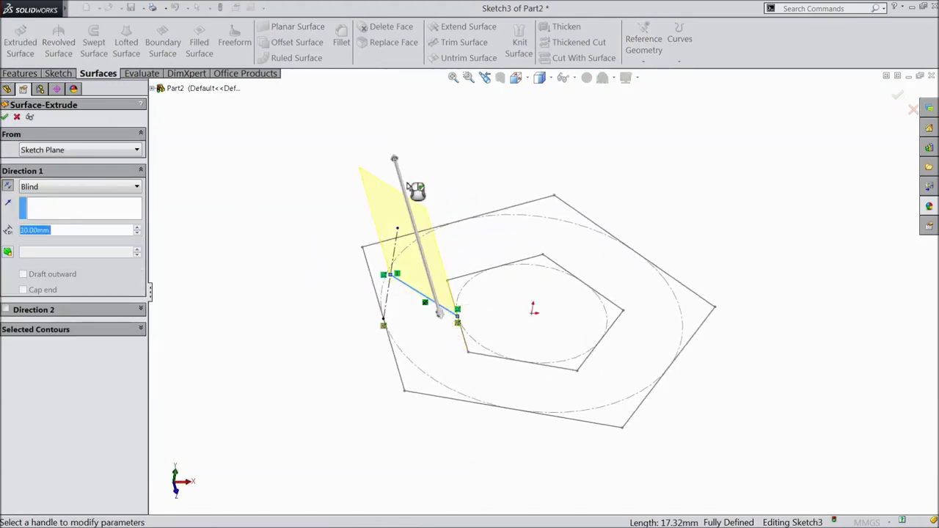
middle_drag(292, 254, 298, 283)
click(4, 116)
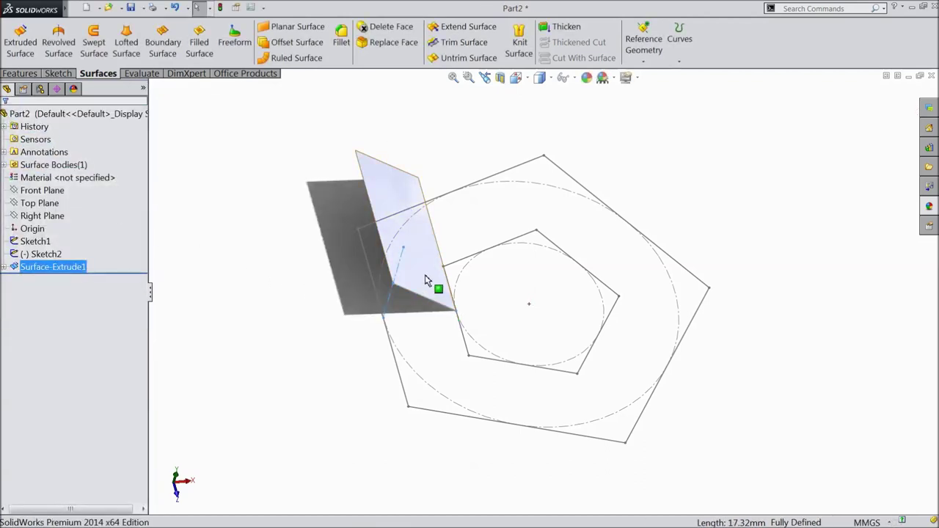
- Start a sketch on the extruded surface and, viewed face-on, draw a hexagon with an inscribed circle about 30 mm in diameter
click(428, 281)
click(462, 193)
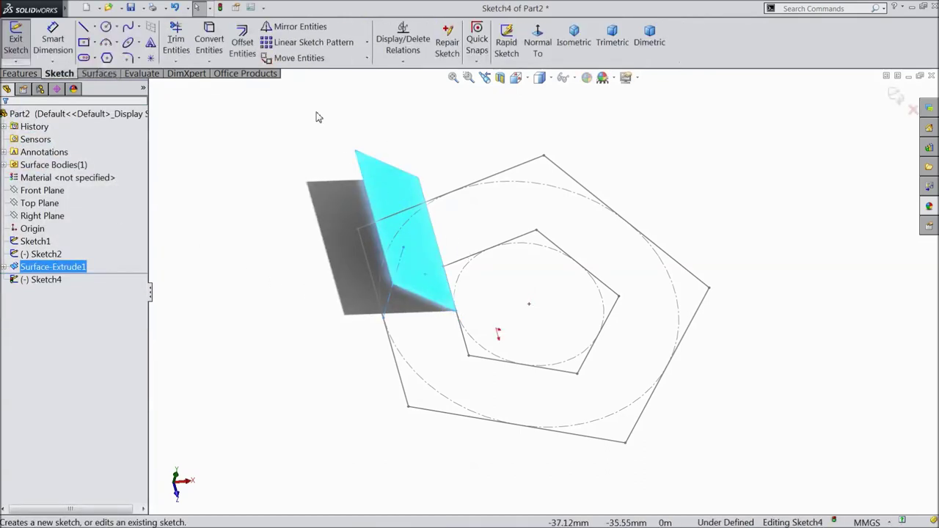
click(538, 51)
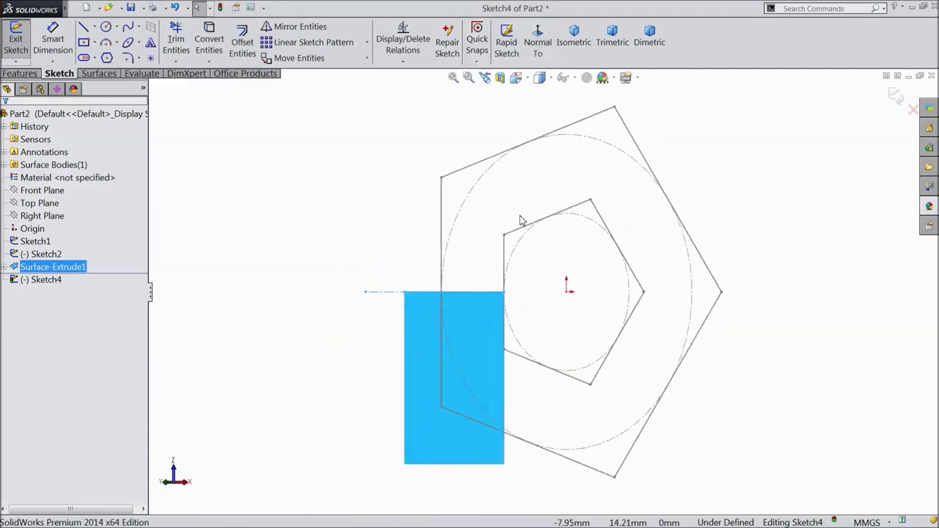
click(107, 58)
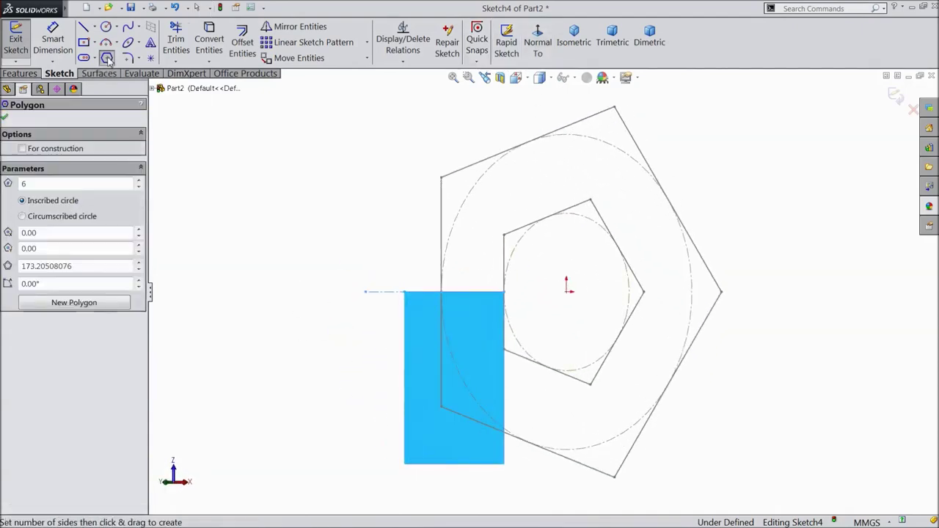
drag(466, 309, 422, 217)
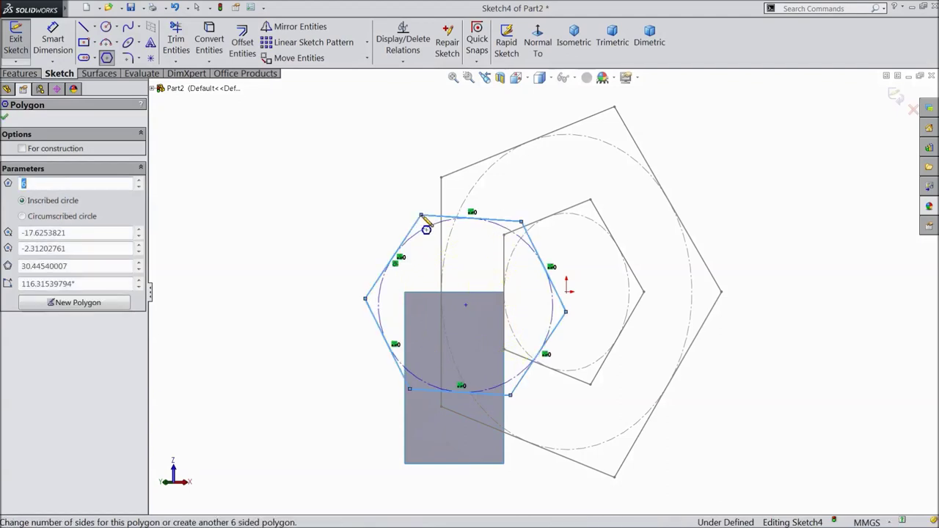
click(5, 118)
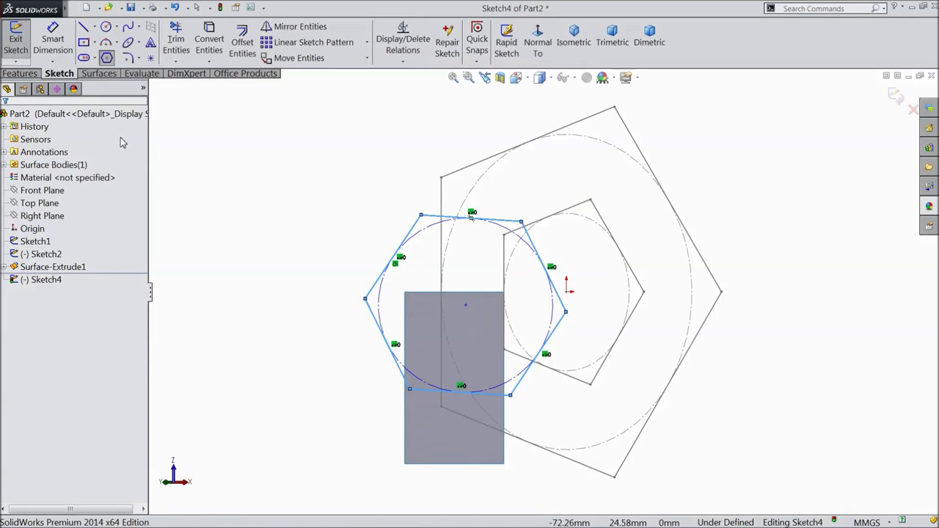
key(Escape)
- Make two adjacent hexagon vertices coincident with the endpoints of the inner pentagon's vertical side, then exit the sketch
click(520, 222)
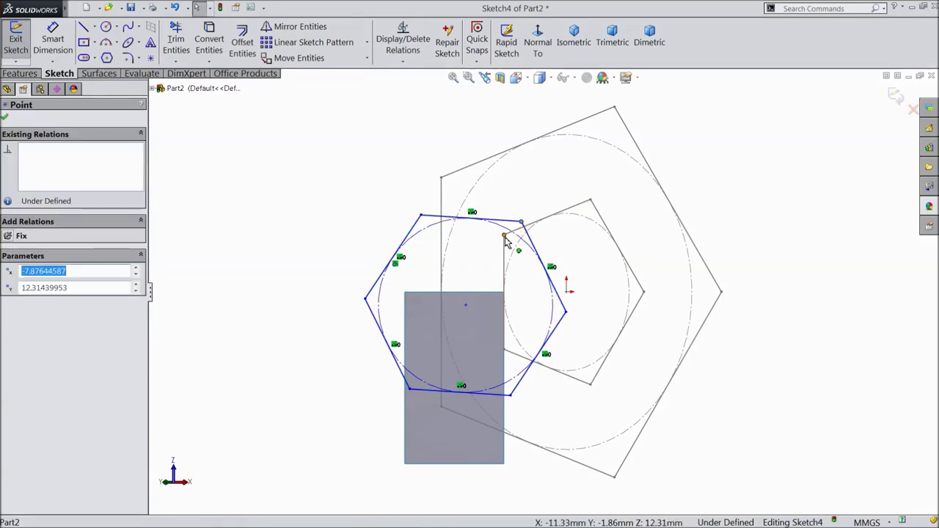
ctrl+click(504, 236)
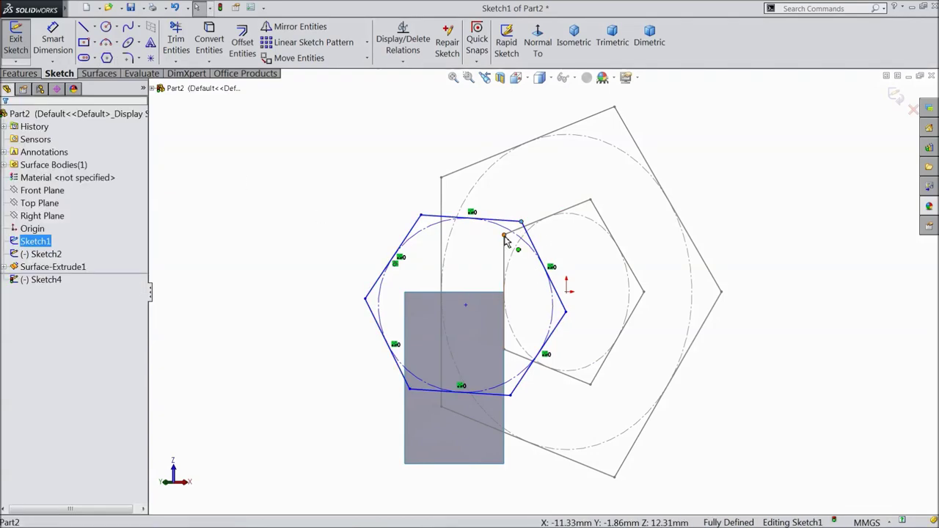
click(553, 201)
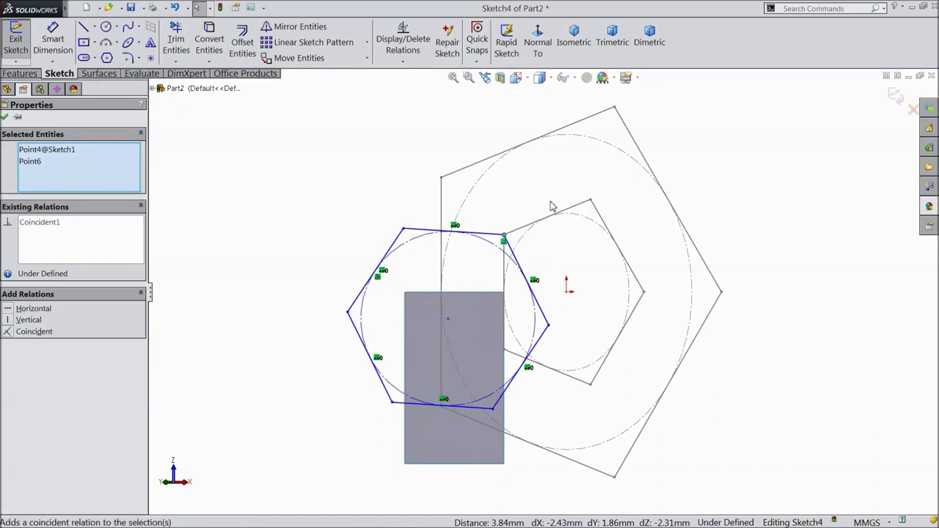
click(548, 326)
ctrl+click(504, 351)
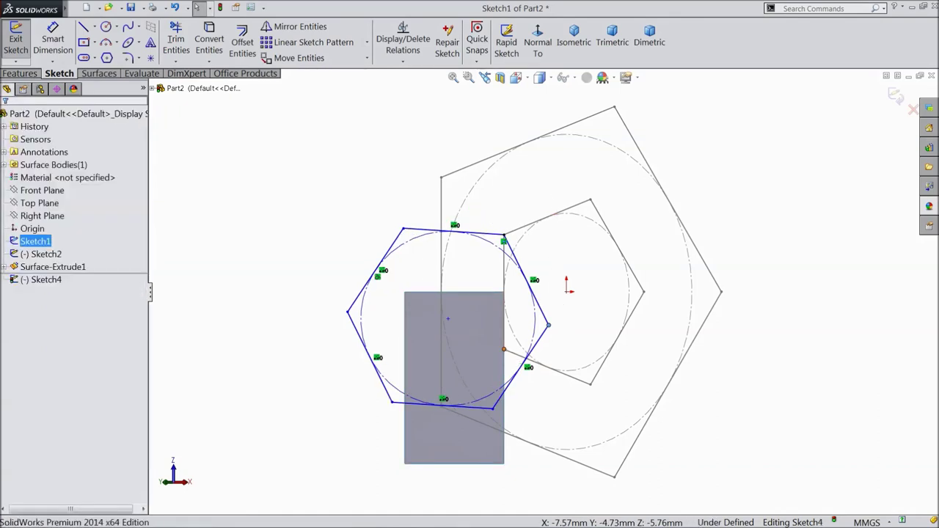
click(553, 316)
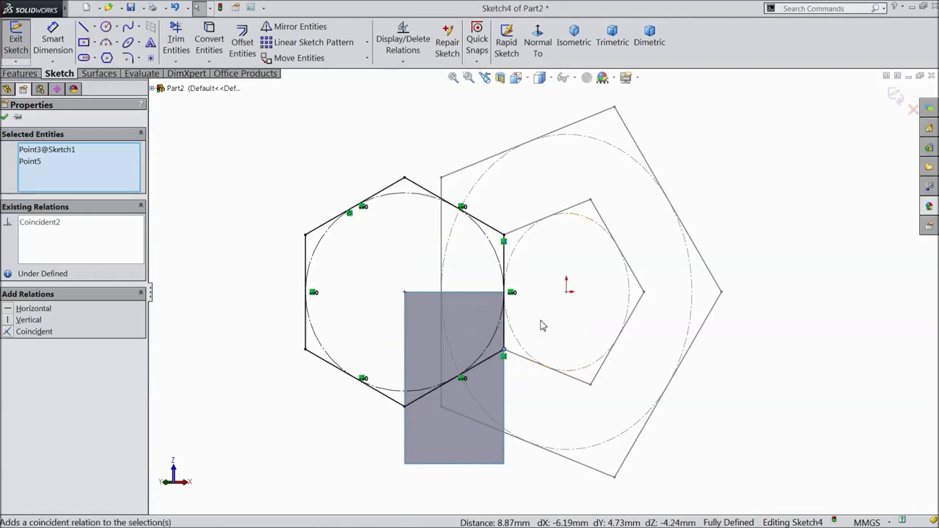
click(6, 118)
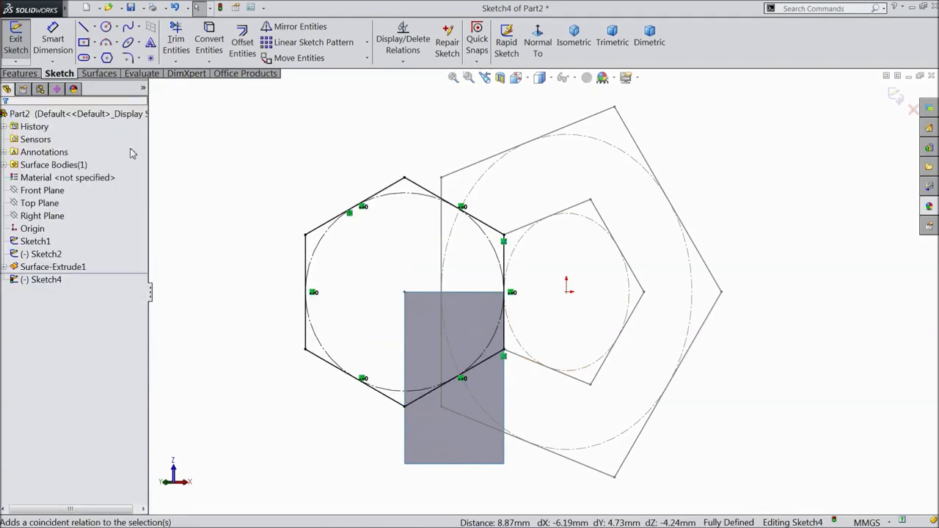
click(896, 97)
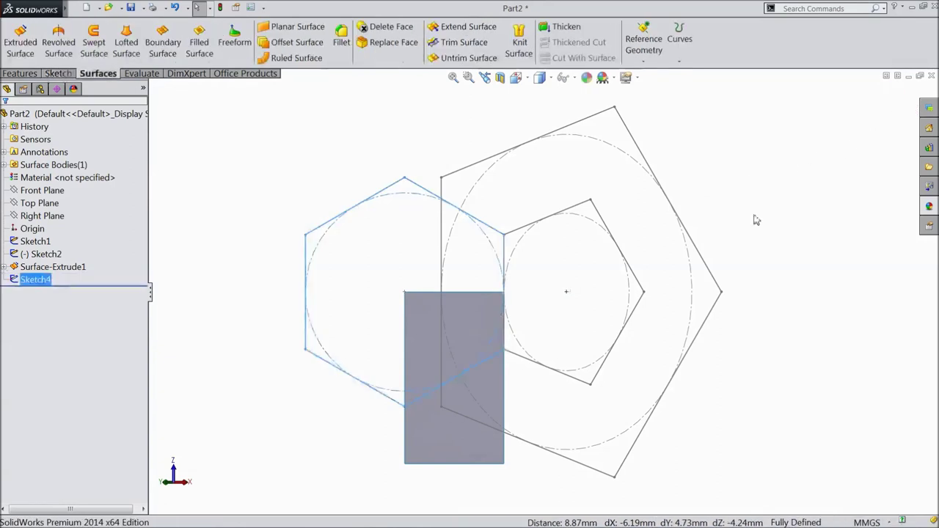
- Delete the extruded surface body with Delete Body, keeping the sketches
click(452, 436)
right_click(452, 435)
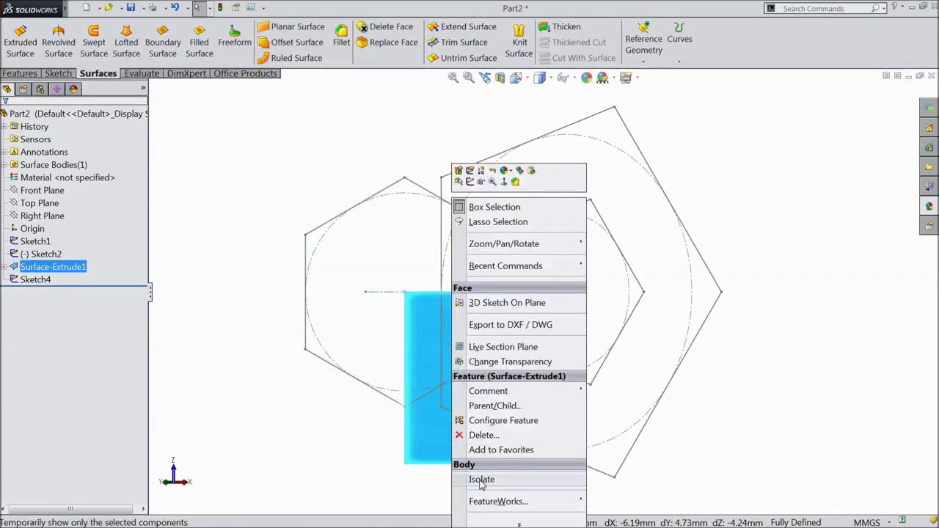
mouse_move(517, 523)
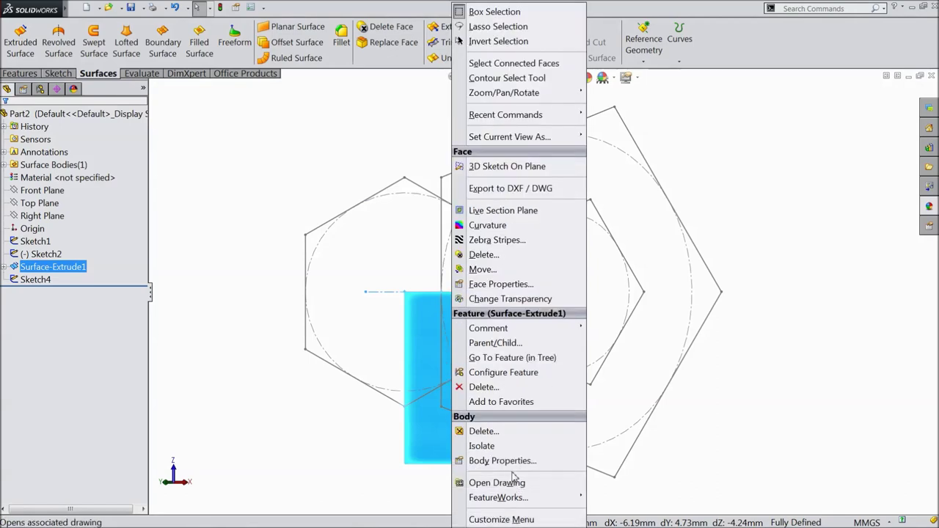
click(484, 433)
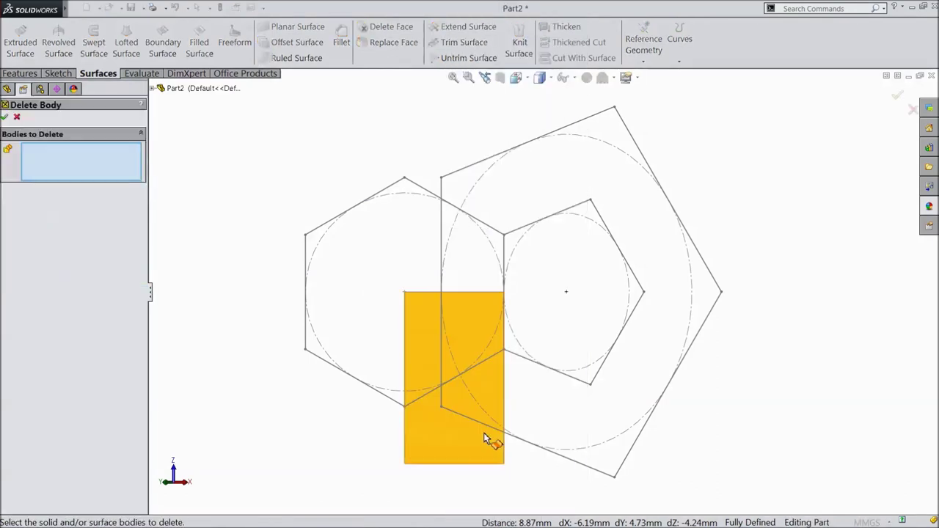
click(432, 443)
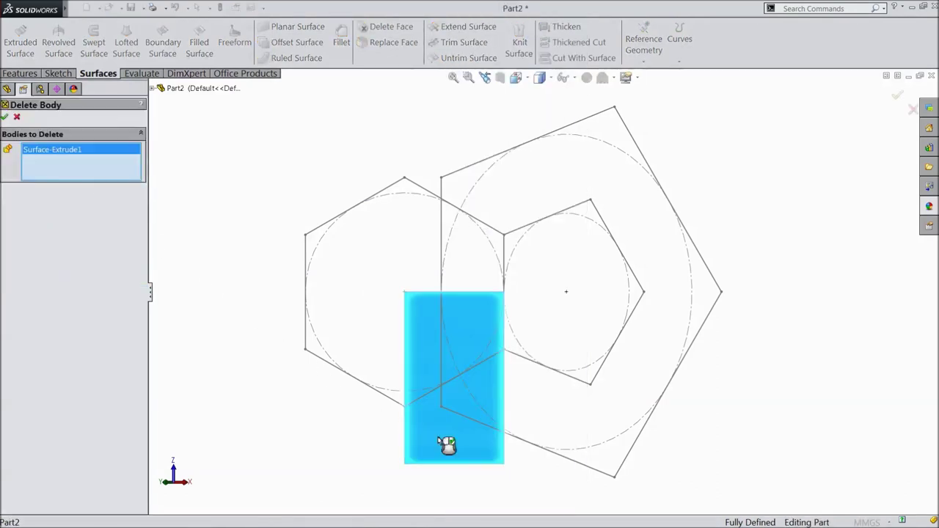
click(5, 117)
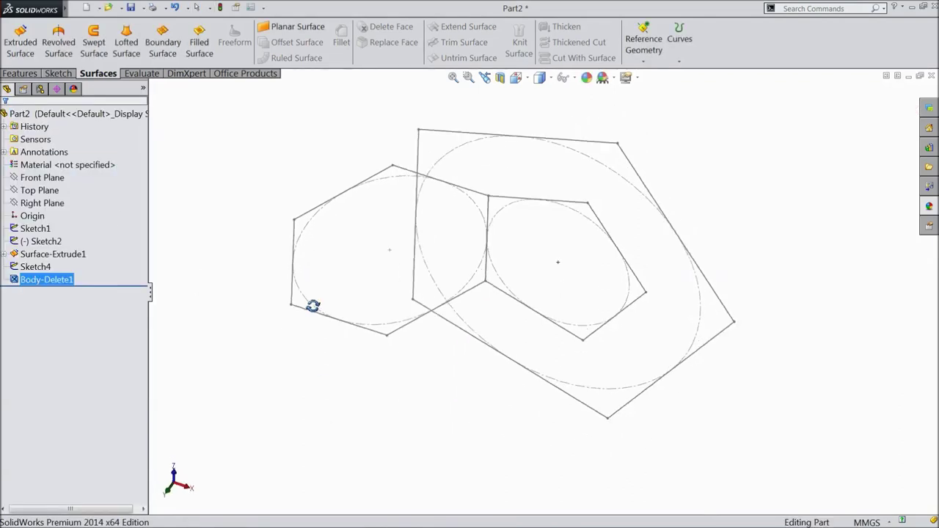
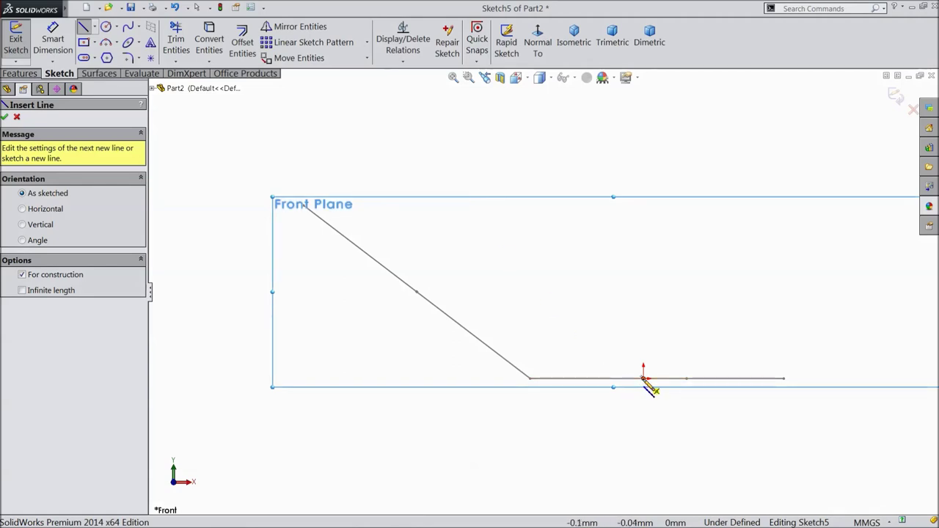
- Draw a vertical centerline about 29 mm up from the origin, continuing about 33 mm to the tilted hexagon's center
click(644, 378)
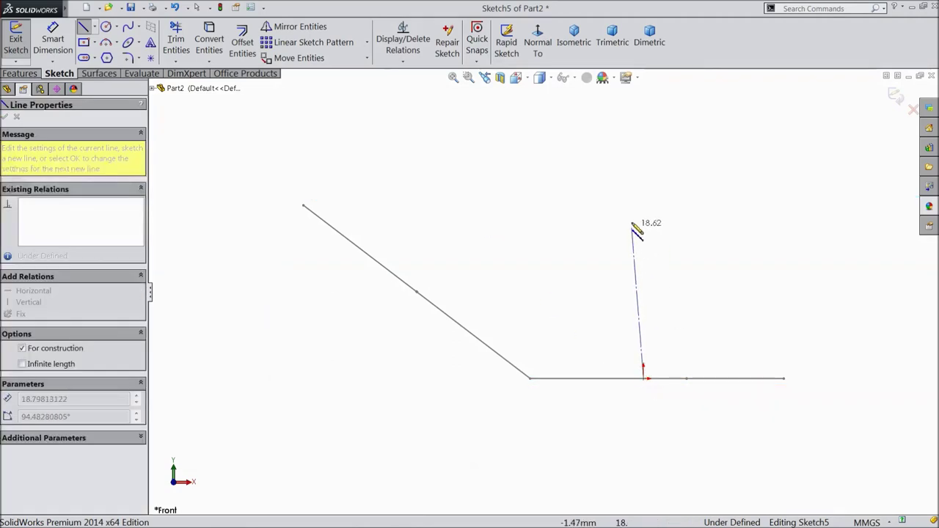
click(643, 140)
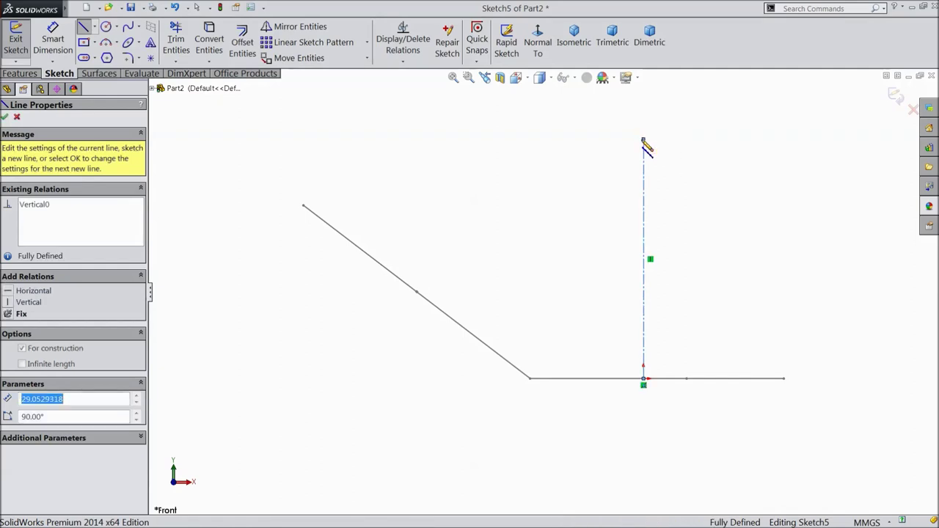
click(418, 294)
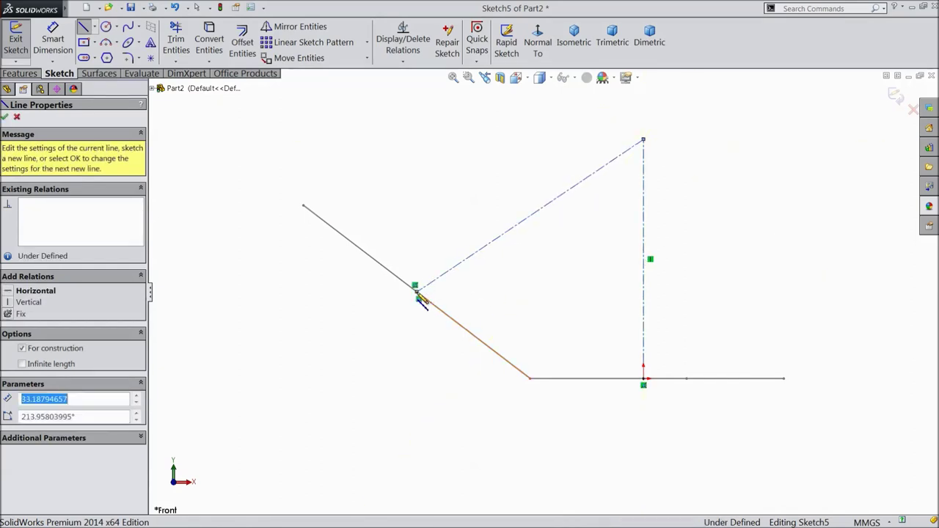
key(Escape)
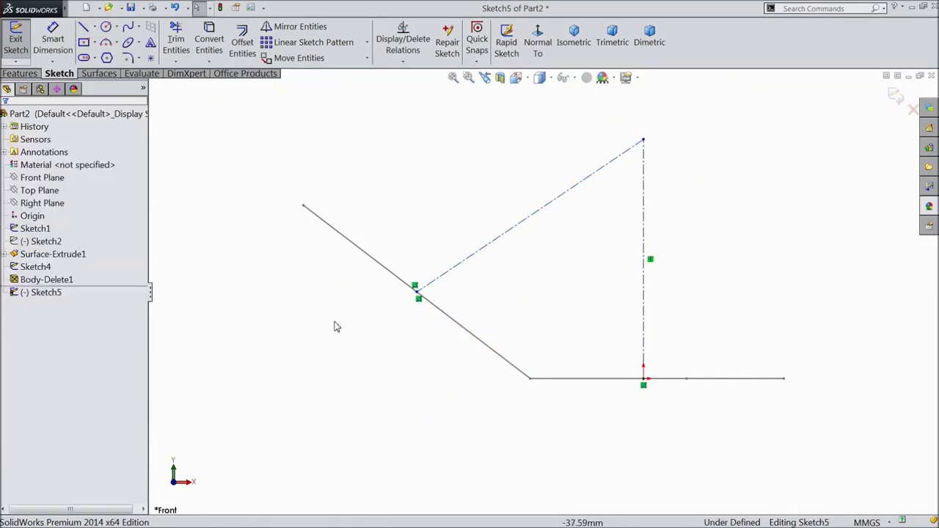
- Draw a centerline about 33 mm long across the tilted hexagon, from its far side to the side shared with the pentagon
middle_drag(359, 325, 212, 205)
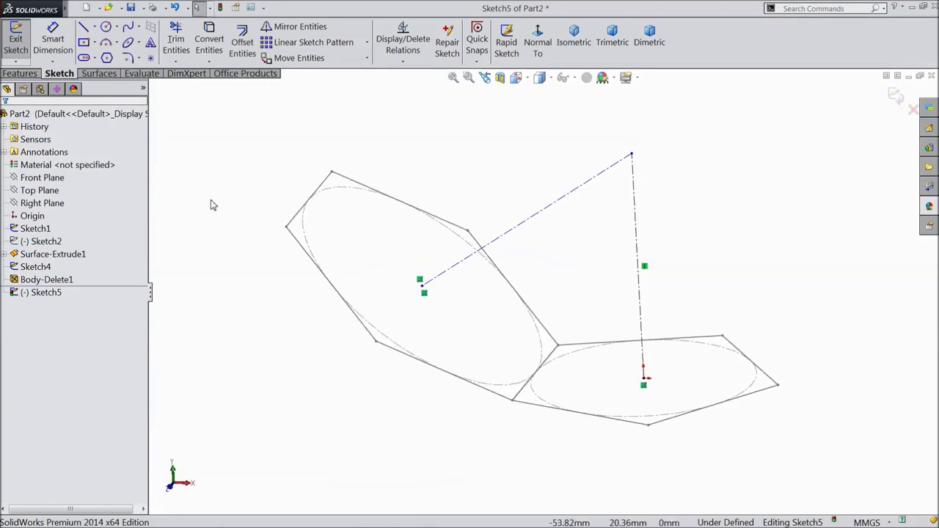
click(93, 27)
click(94, 58)
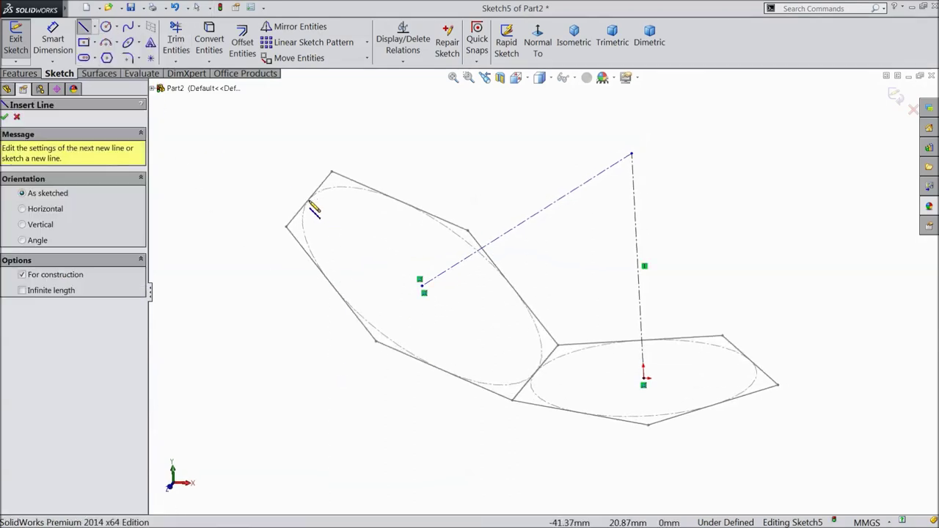
click(312, 198)
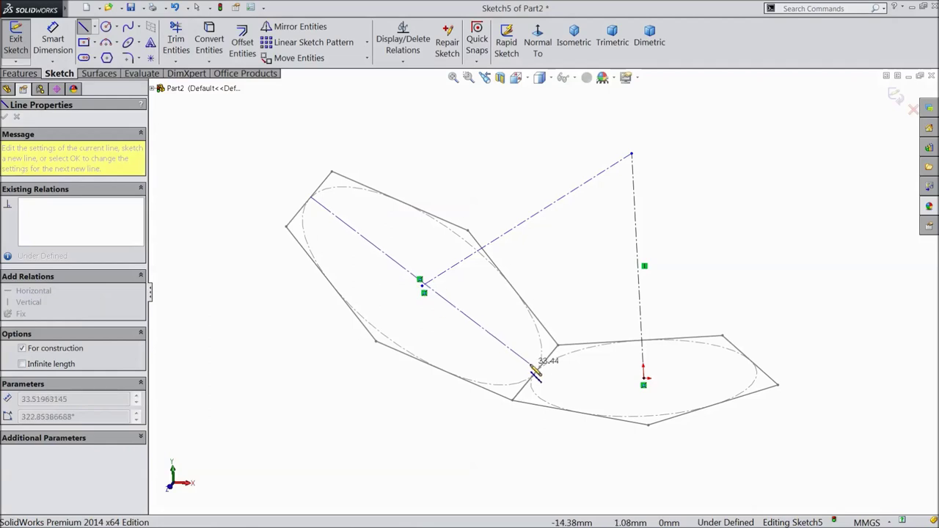
click(533, 370)
key(Escape)
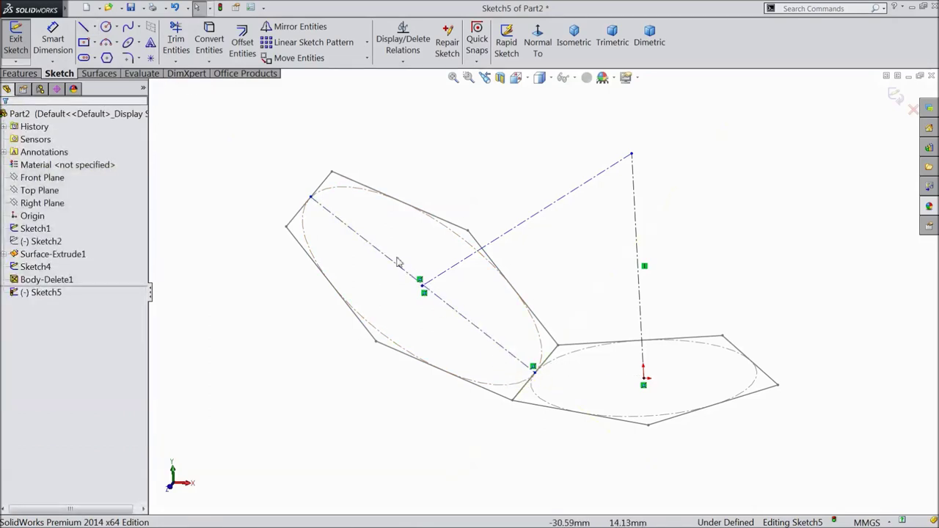
- Add Pierce relations tying the new centerline's two endpoints to the hexagon's far side and the side shared with the pentagon
click(311, 200)
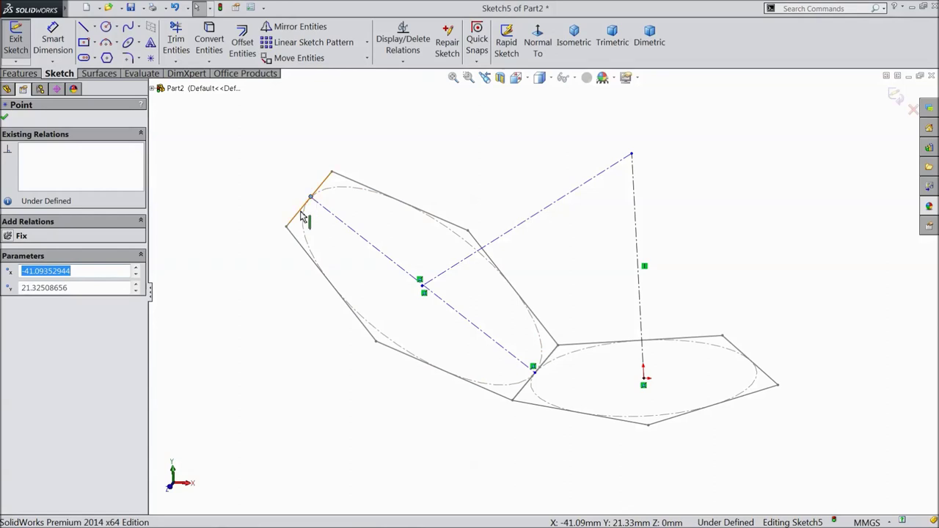
ctrl+click(301, 218)
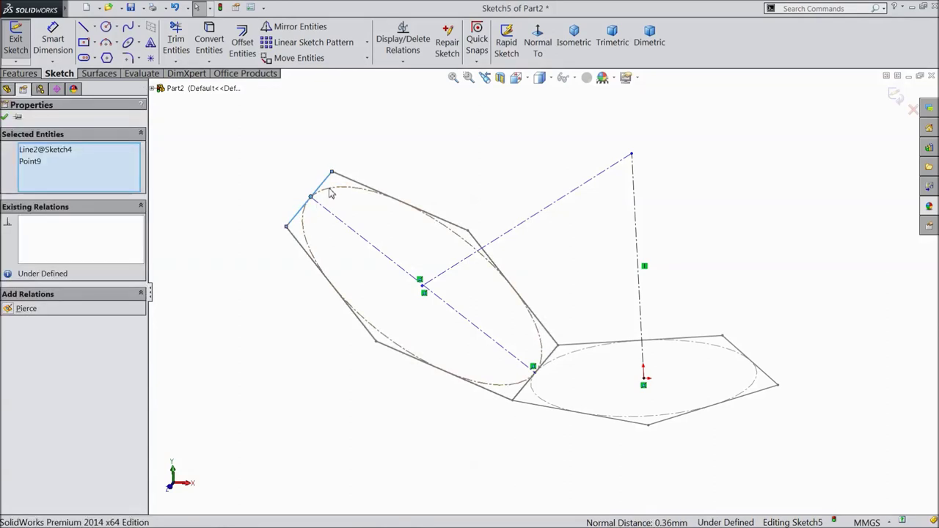
click(535, 374)
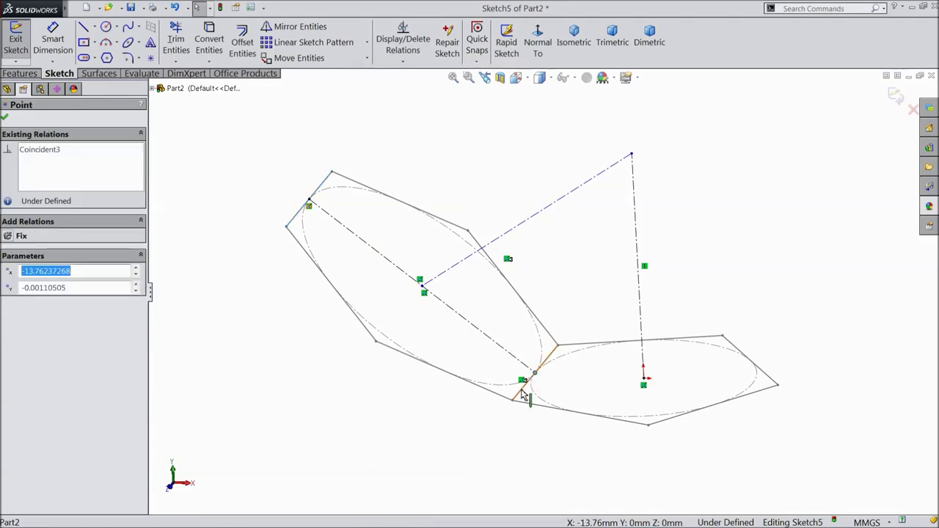
ctrl+click(524, 394)
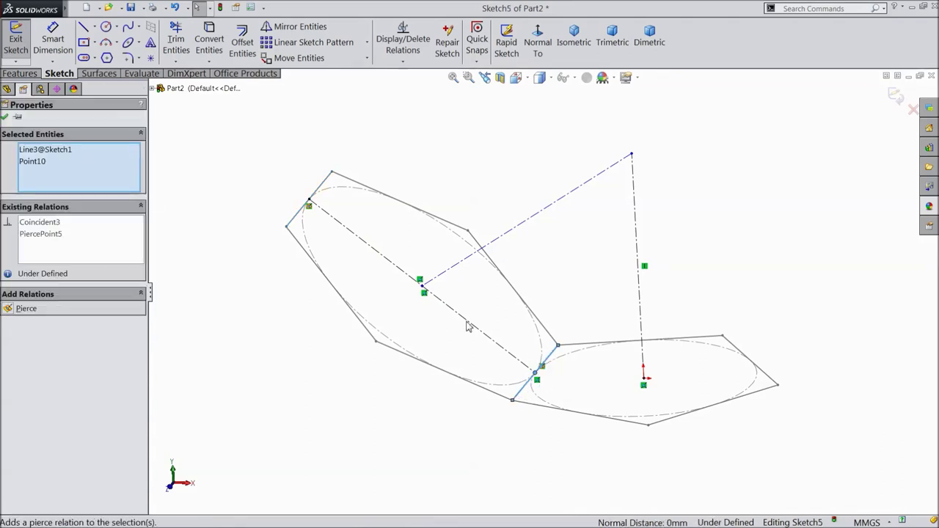
click(7, 118)
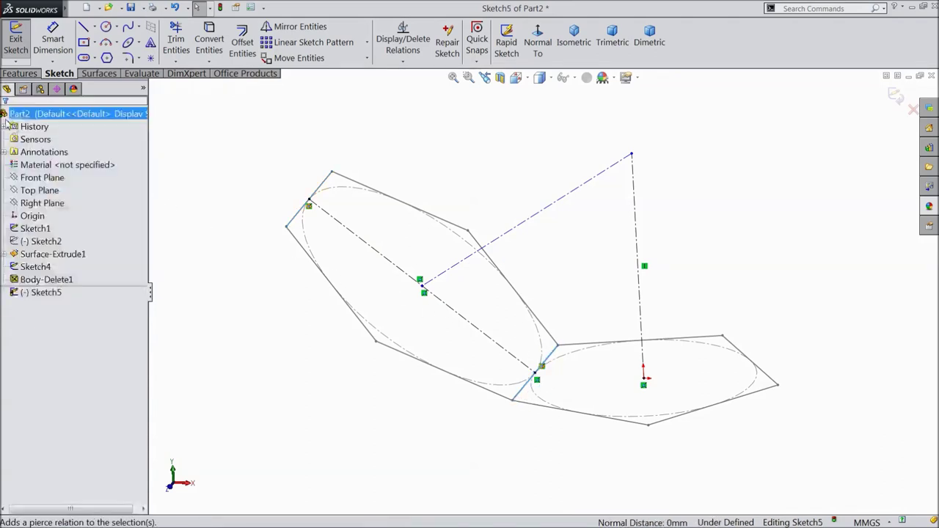
- Make the slanted centerline's lower endpoint coincident with the centerline across the hexagon, and make the two lines perpendicular
click(436, 301)
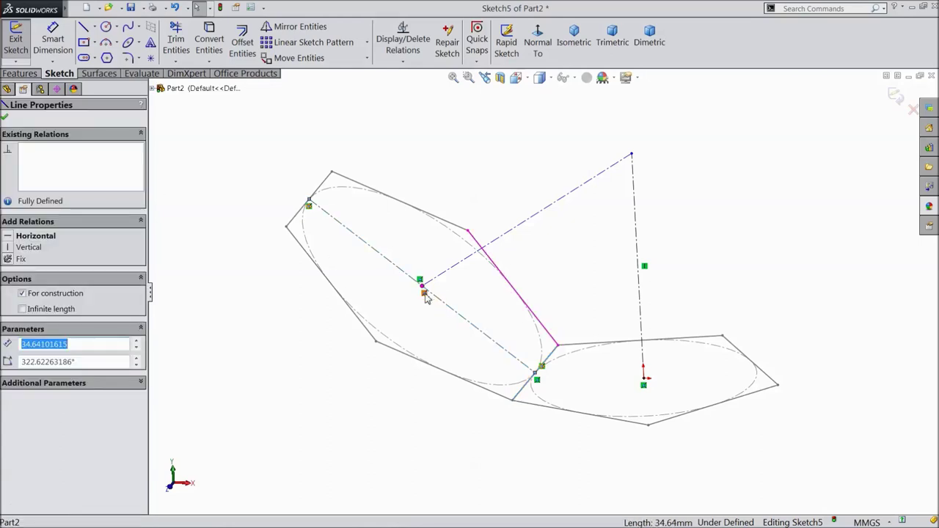
ctrl+click(423, 287)
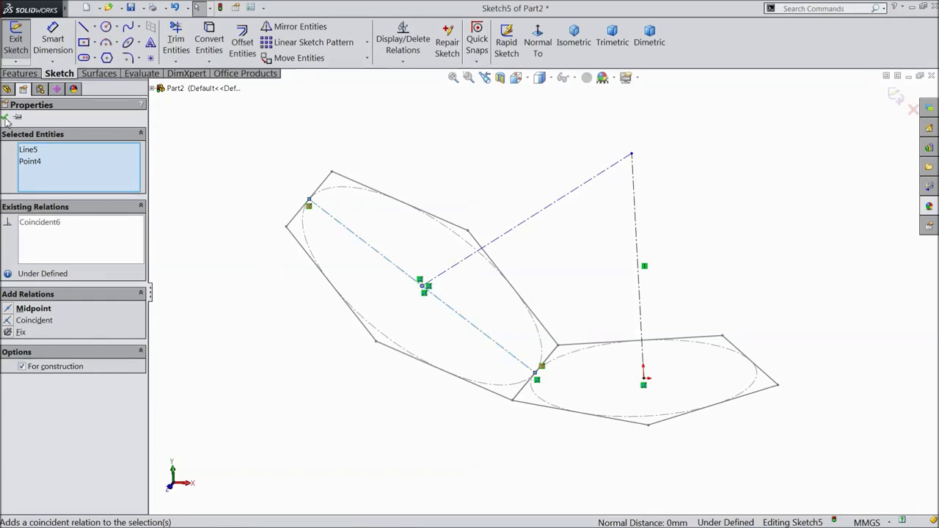
click(360, 281)
click(447, 272)
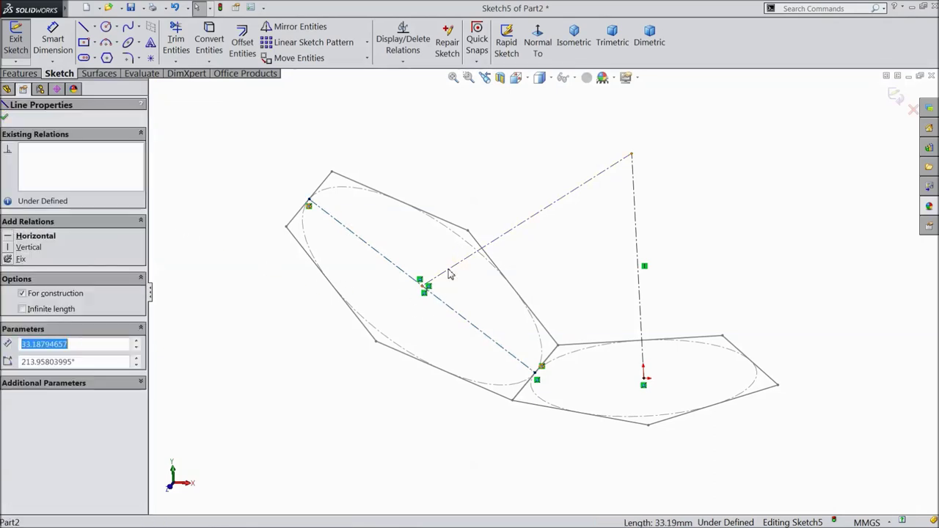
ctrl+click(447, 312)
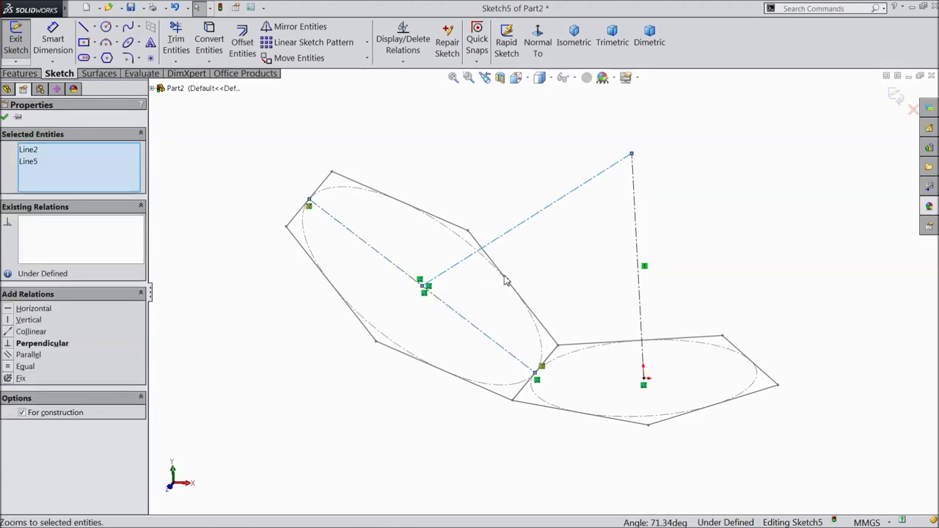
click(42, 343)
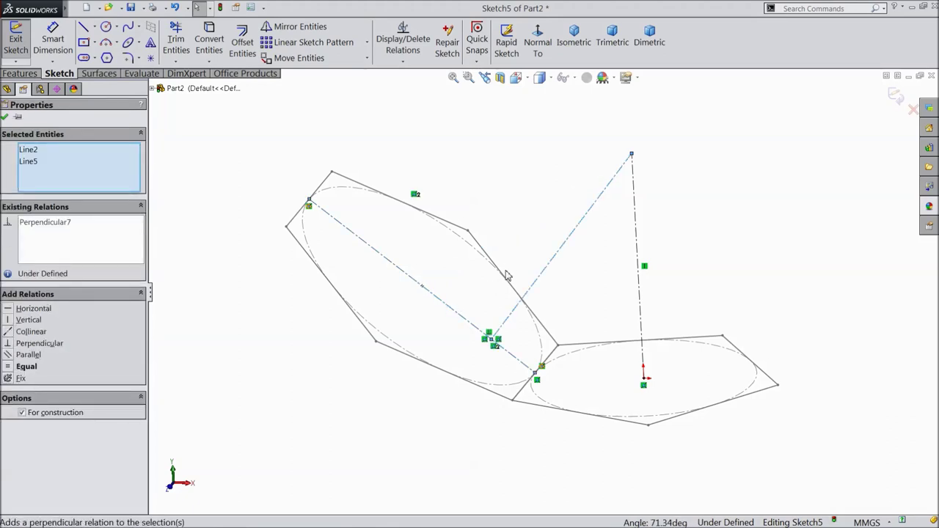
click(4, 117)
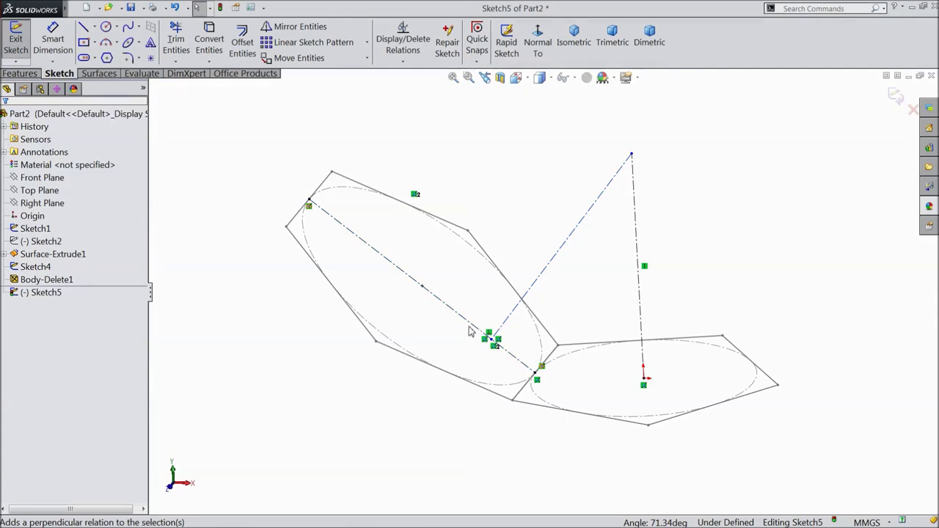
- Constrain the slanted centerline's lower endpoint to the midpoint of the centerline across the hexagon, then exit the sketch
click(492, 342)
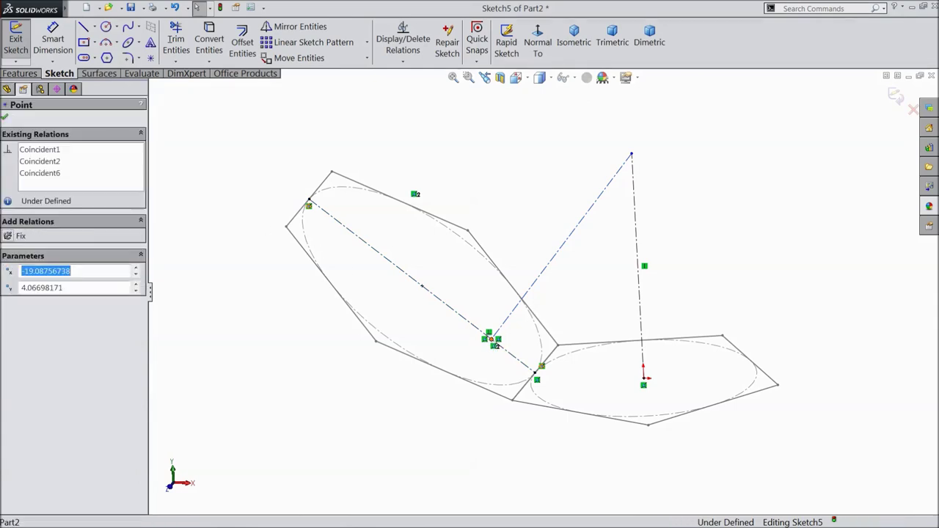
ctrl+click(454, 315)
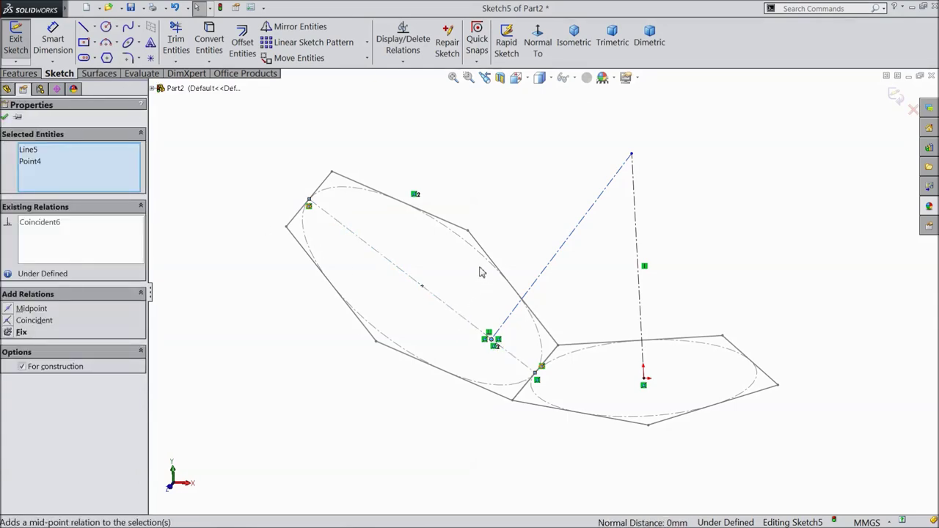
scroll(485, 308, up, 3)
scroll(586, 226, down, 3)
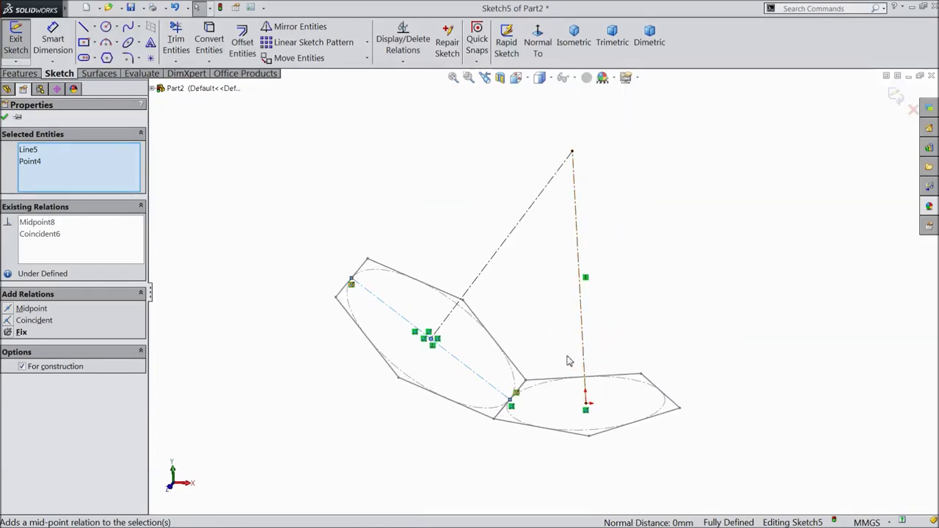
mouse_move(406, 375)
middle_down()
mouse_move(330, 369)
mouse_move(350, 348)
mouse_move(329, 379)
middle_up()
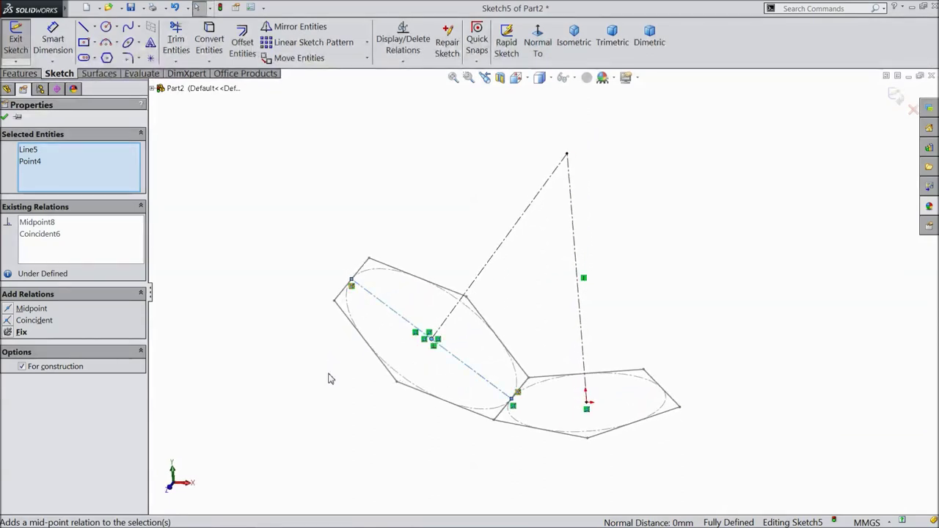
click(4, 118)
mouse_move(307, 282)
middle_down()
mouse_move(304, 256)
mouse_move(321, 262)
mouse_move(323, 251)
mouse_move(300, 277)
mouse_move(308, 280)
middle_up()
mouse_move(612, 233)
middle_down()
mouse_move(592, 243)
mouse_move(633, 229)
middle_up()
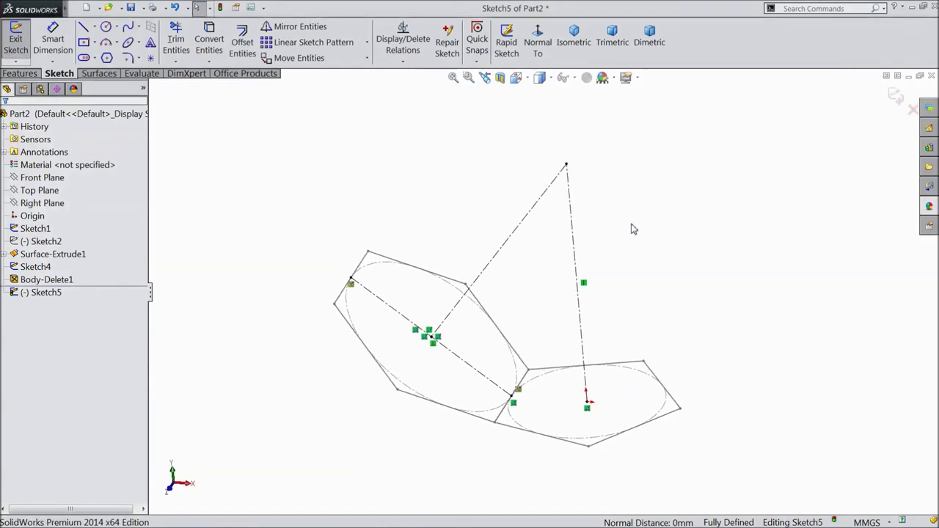
click(894, 98)
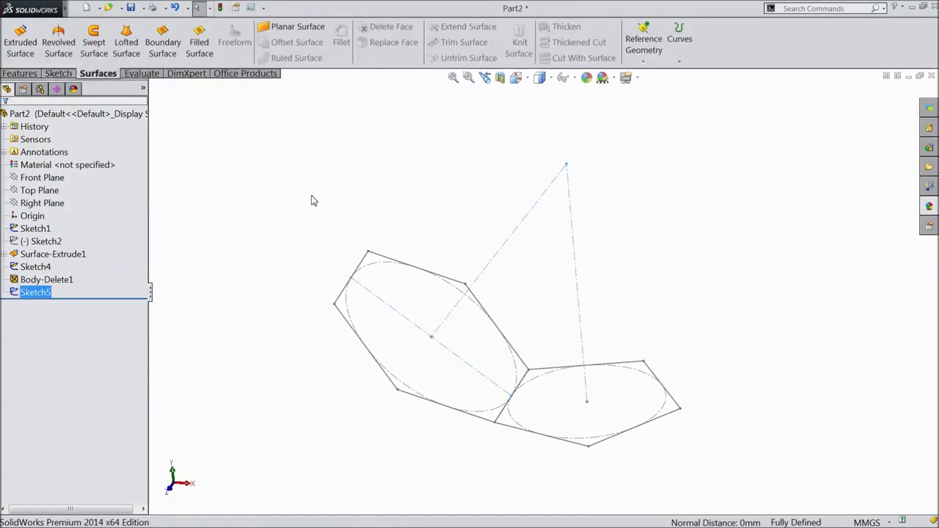
- Create a 3D sketch with a single point at the apex where the vertical and slanted centerlines meet, then exit it
click(46, 76)
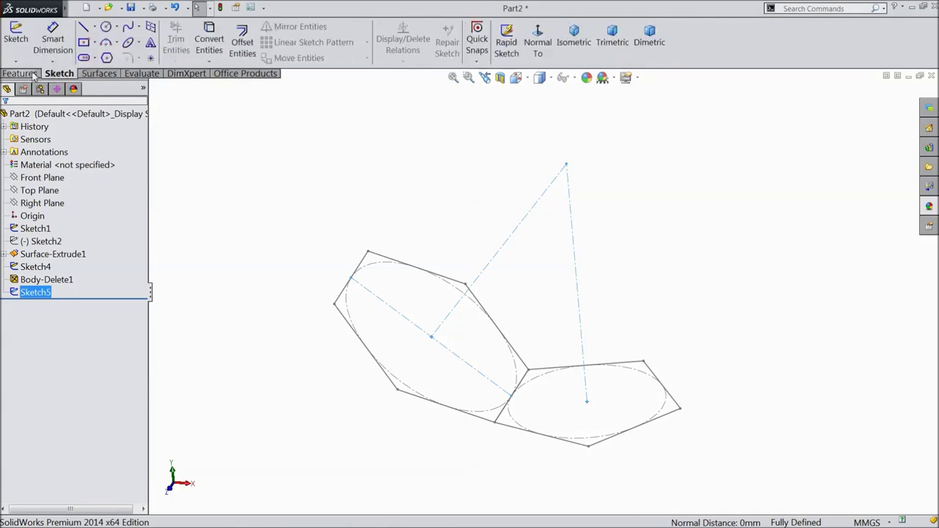
click(15, 60)
click(39, 89)
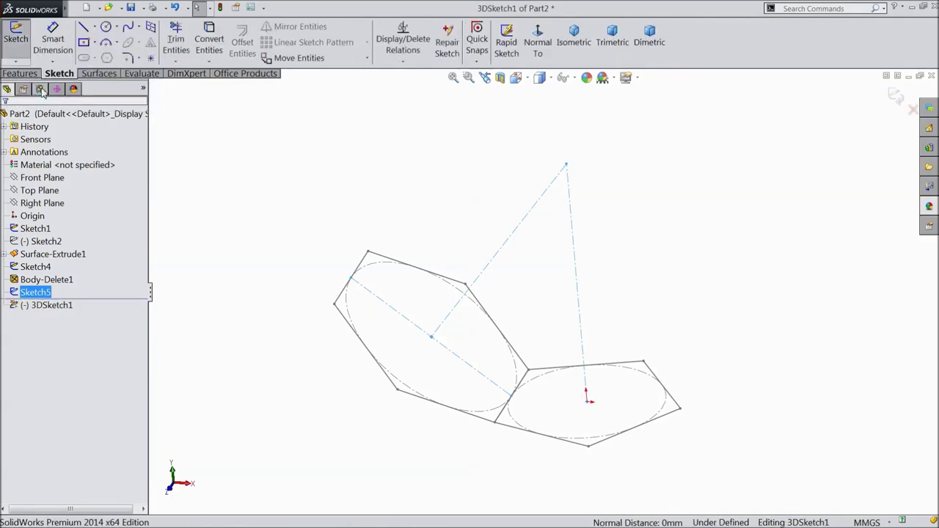
click(151, 59)
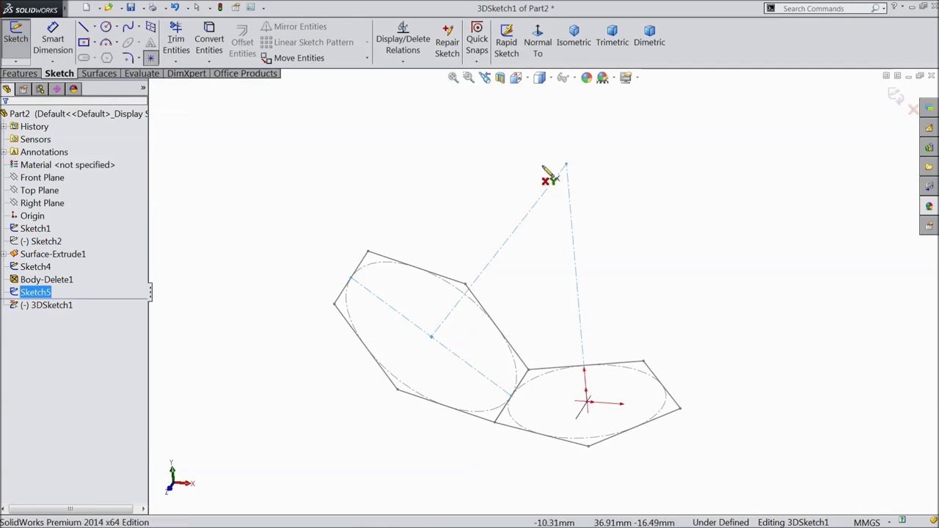
click(566, 165)
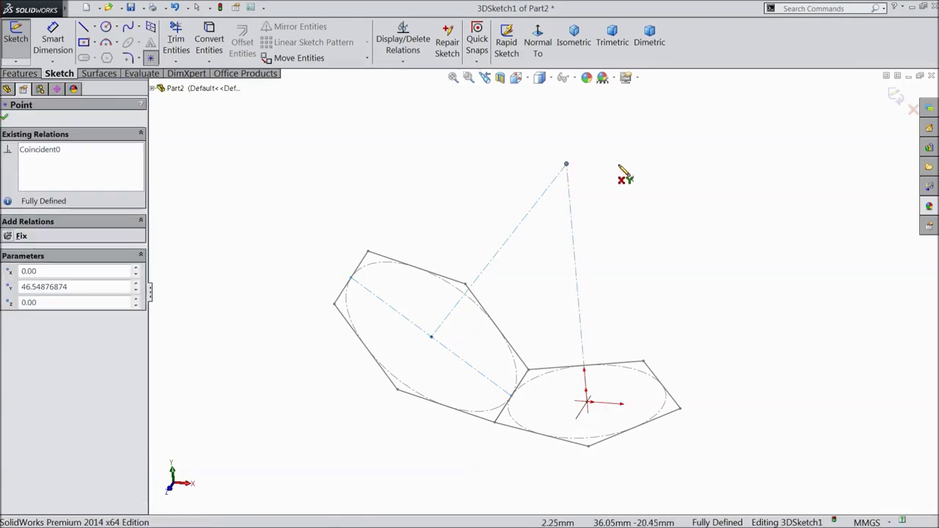
click(876, 116)
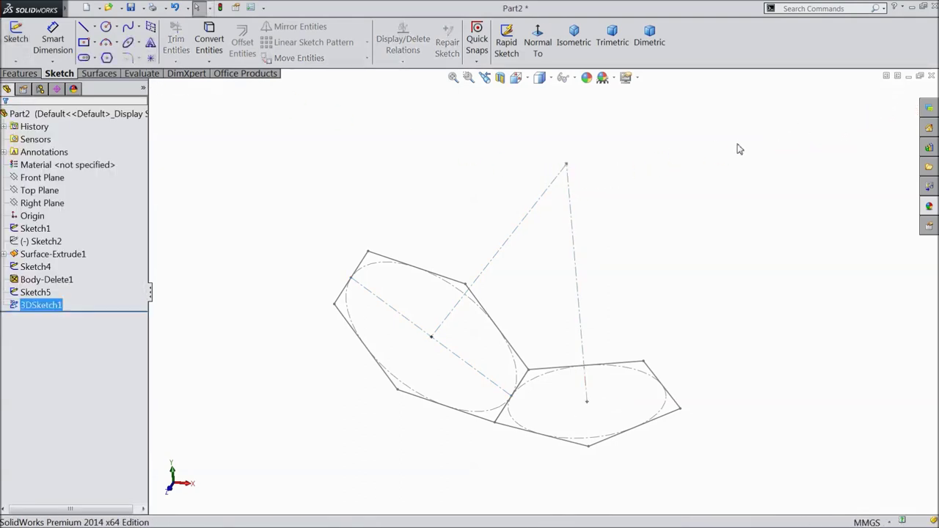
- Hide the sketch containing the construction centerlines
click(576, 242)
click(611, 210)
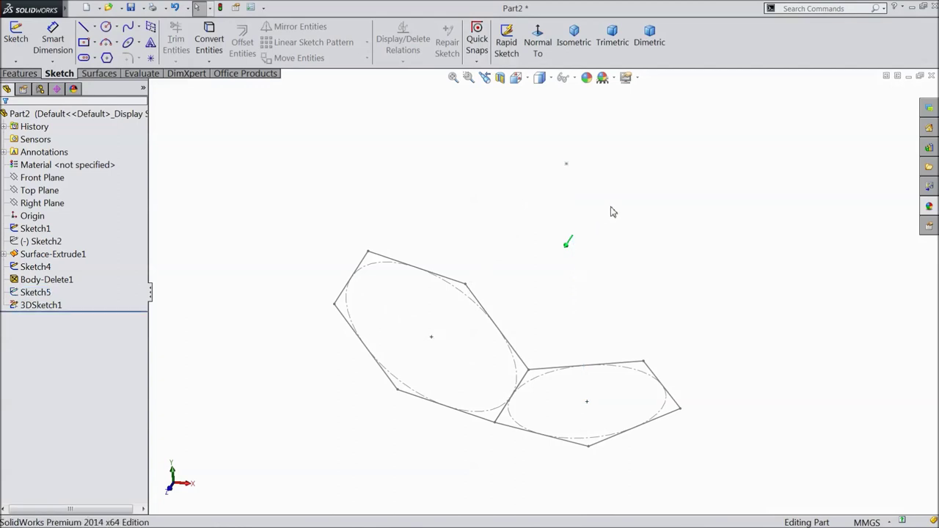
middle_drag(605, 216, 603, 225)
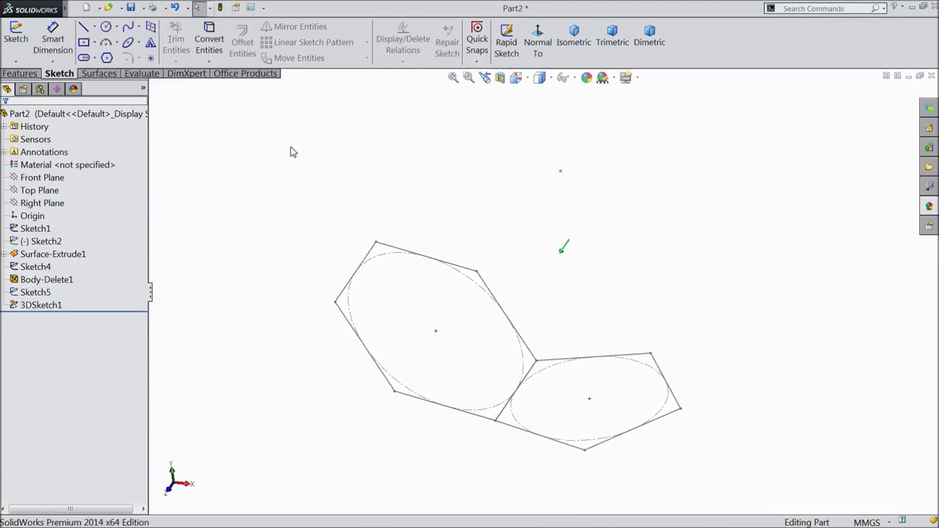
- Create a solid Lofted Boss/Base from the pentagon sketch to the 3D sketch point at the apex
click(21, 74)
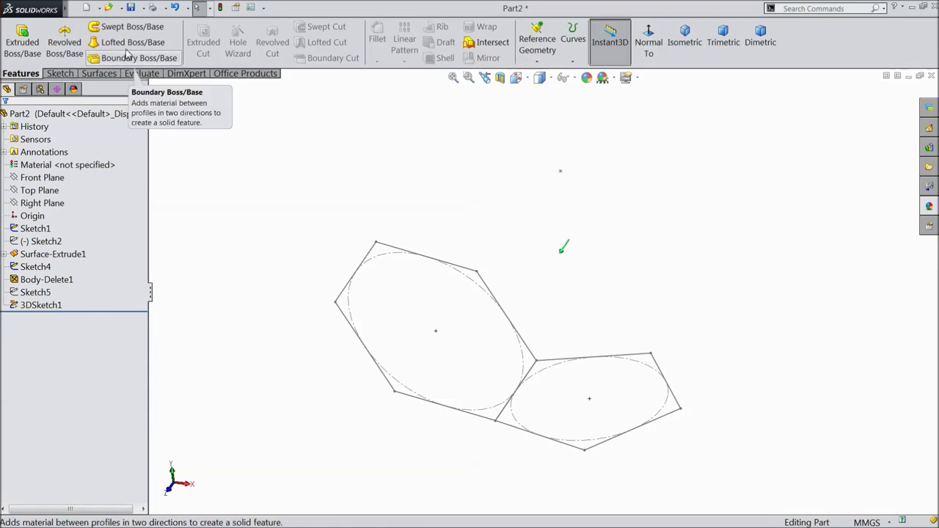
click(125, 46)
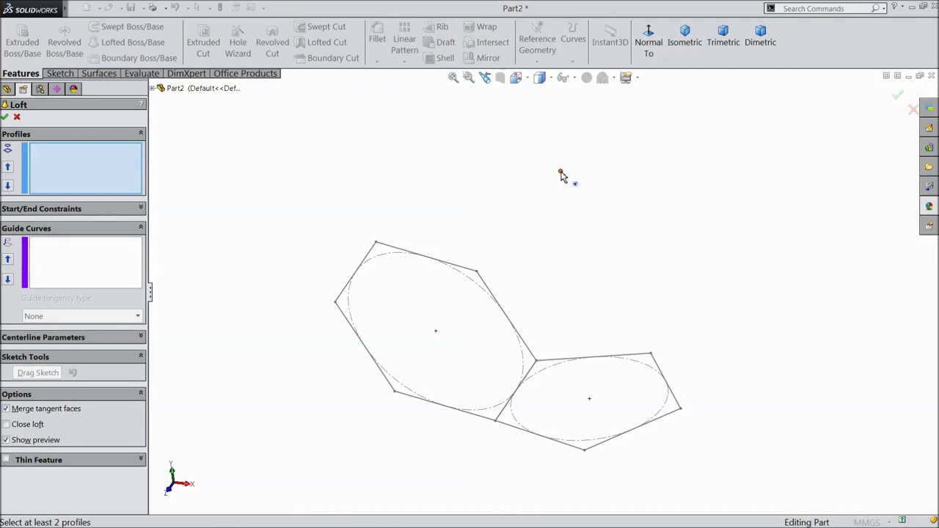
click(628, 366)
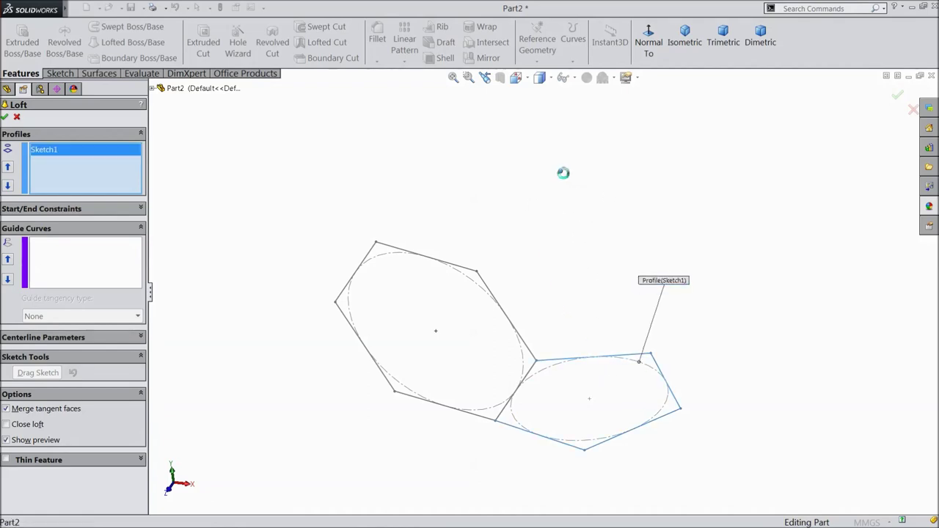
click(561, 174)
click(4, 118)
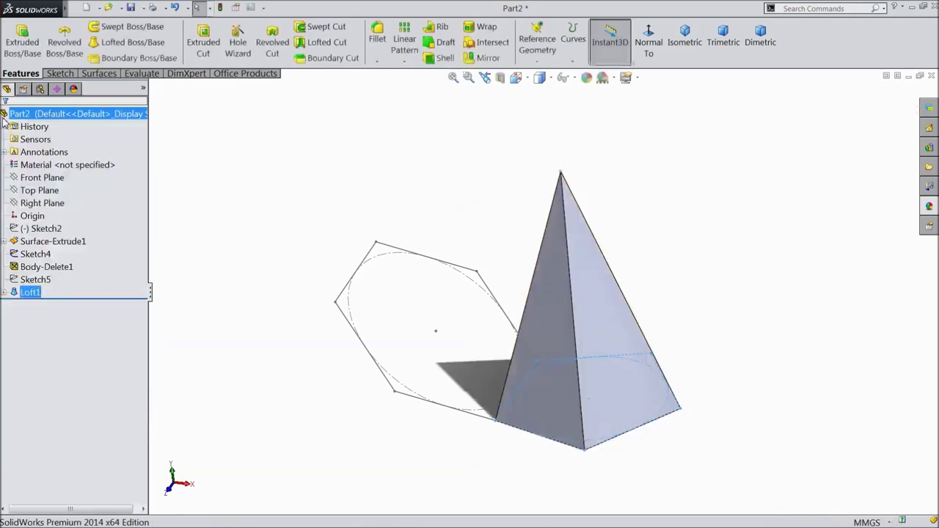
middle_drag(230, 218, 245, 203)
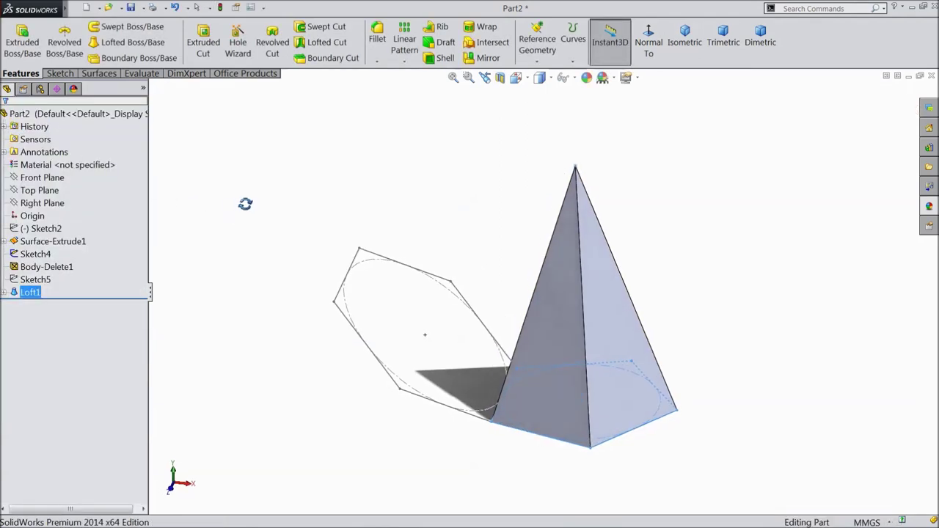
- Expand the loft feature and show its absorbed 3D point sketch
click(4, 293)
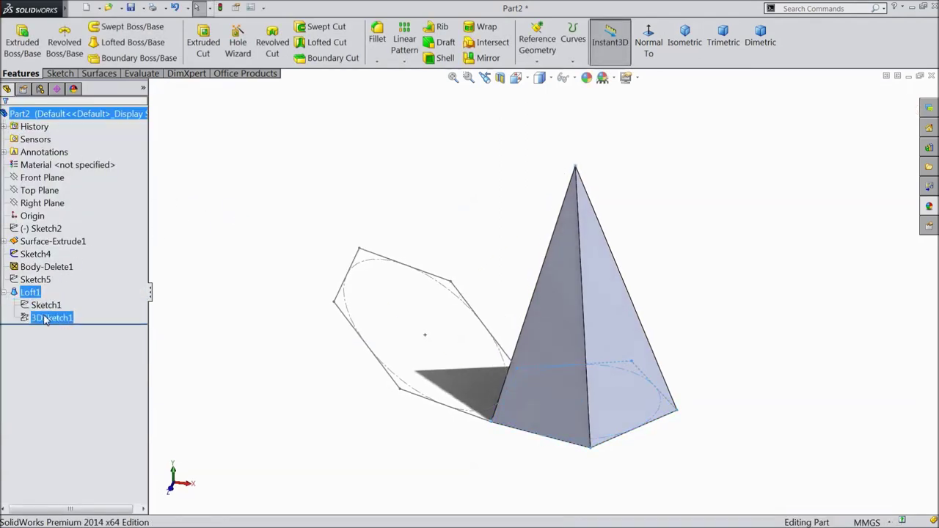
click(52, 316)
click(45, 305)
key(Escape)
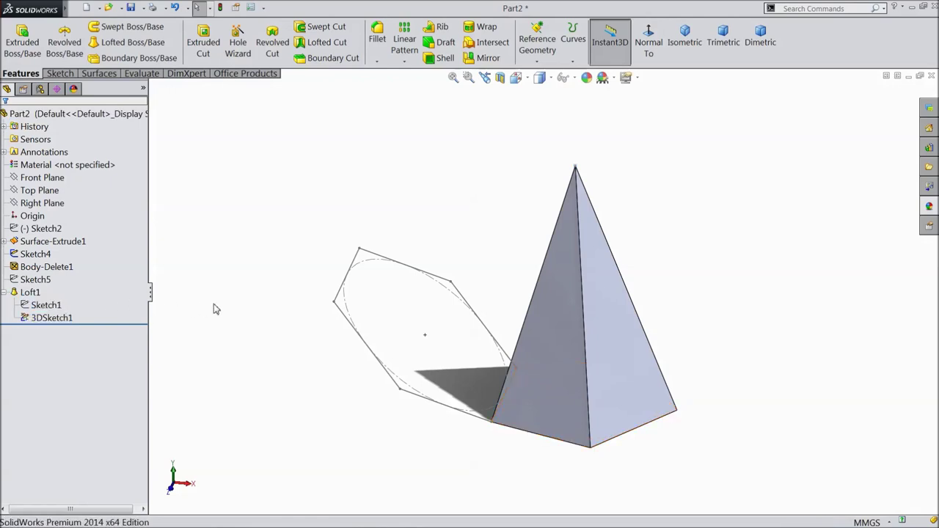
- Create a Lofted Boss/Base from the tilted hexagon sketch to the 3D sketch point at the apex
click(129, 42)
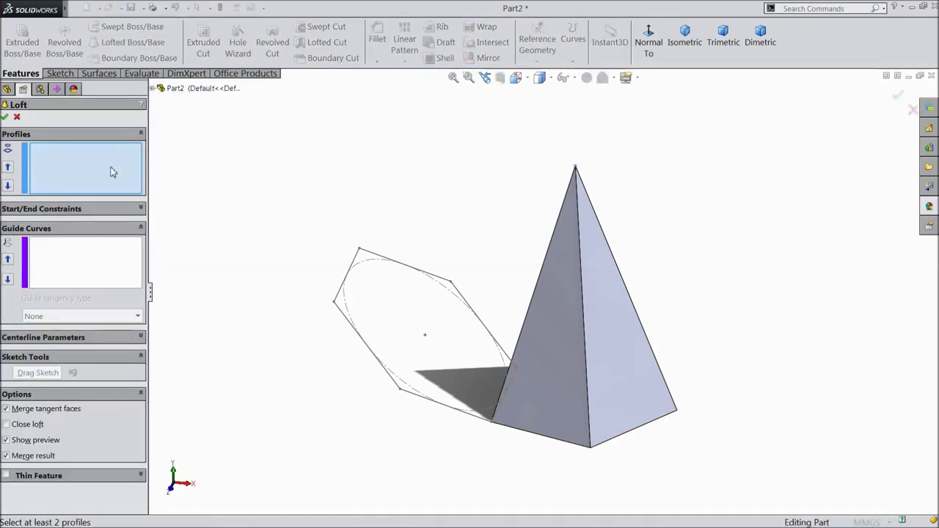
click(432, 284)
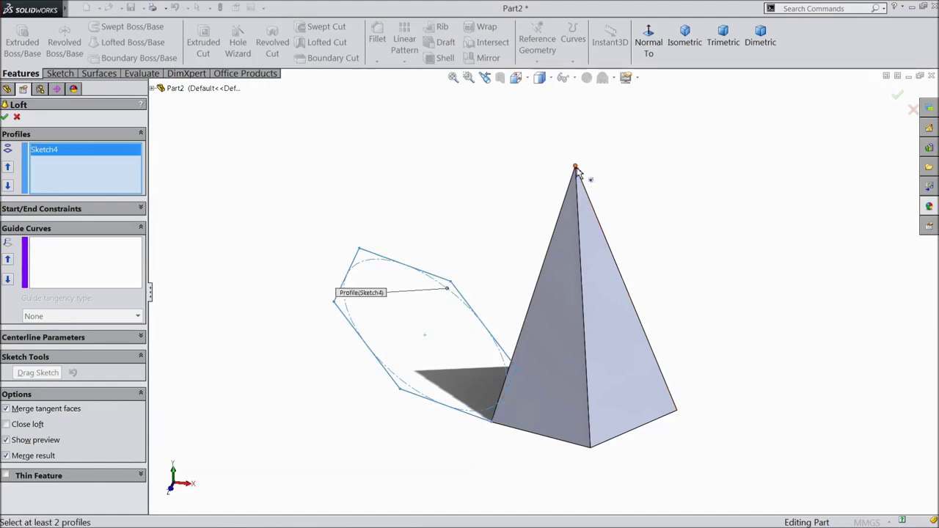
click(575, 168)
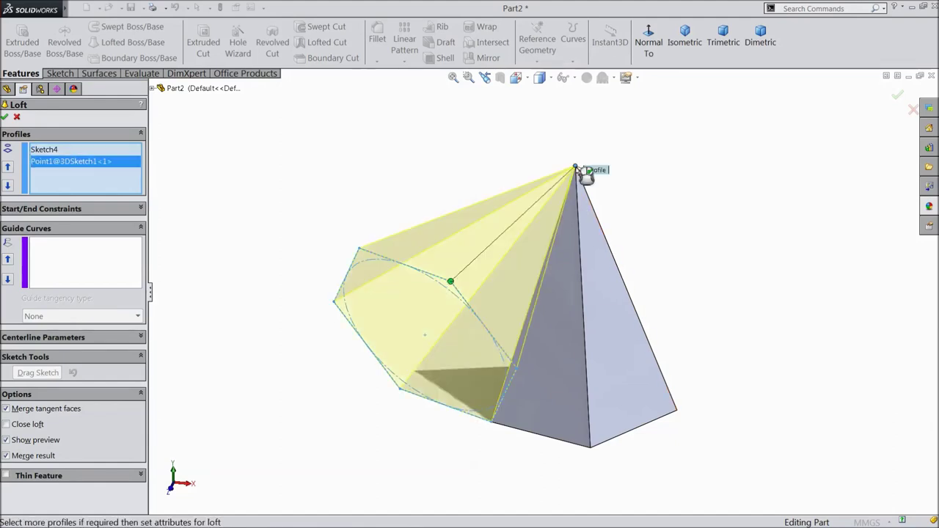
click(5, 118)
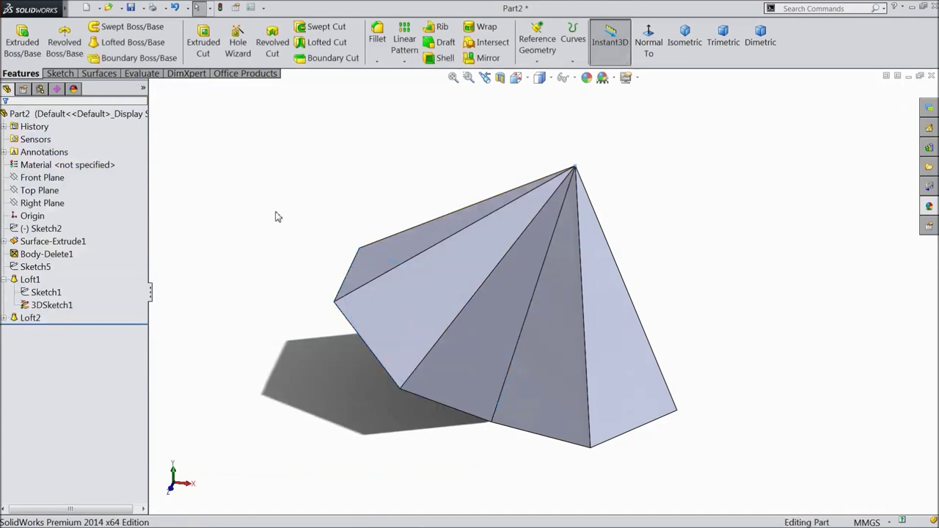
- Edit the hexagon loft and turn off Merge result so it stays a separate body
click(31, 316)
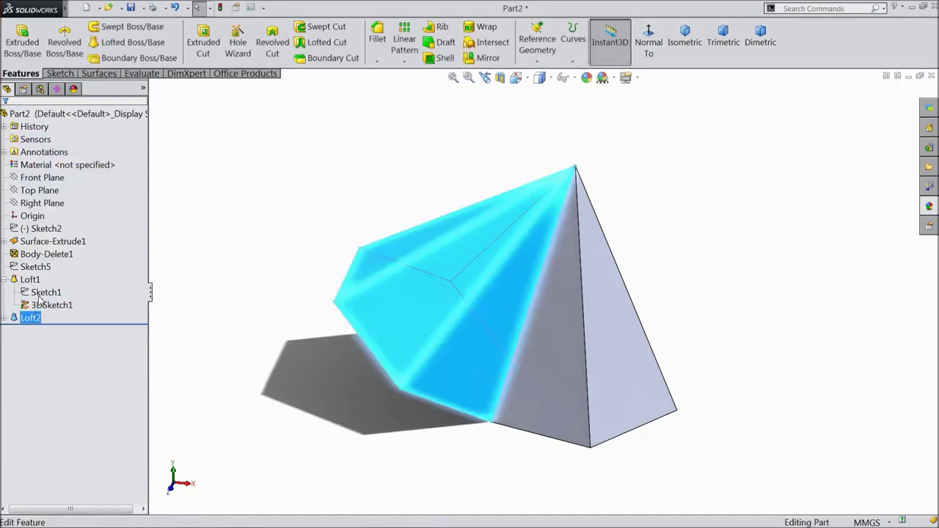
click(42, 297)
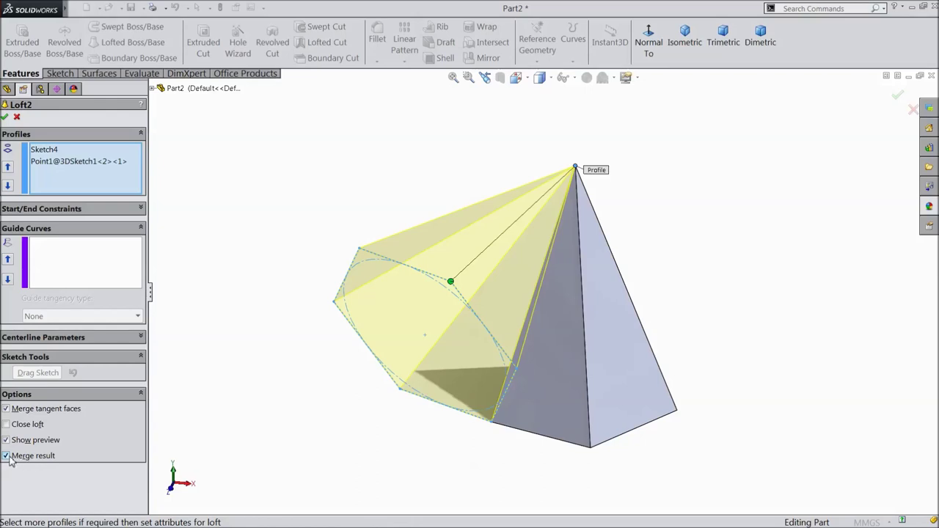
click(5, 117)
- On the Front Plane, sketch two concentric circles centered on the apex, one about 17 mm in radius and a larger one enclosing both pyramids
middle_drag(216, 212, 256, 195)
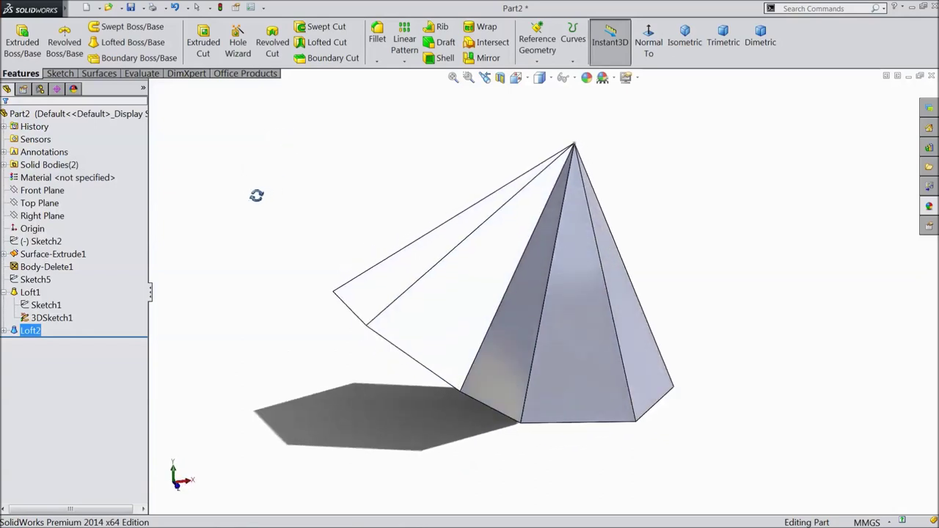
click(46, 192)
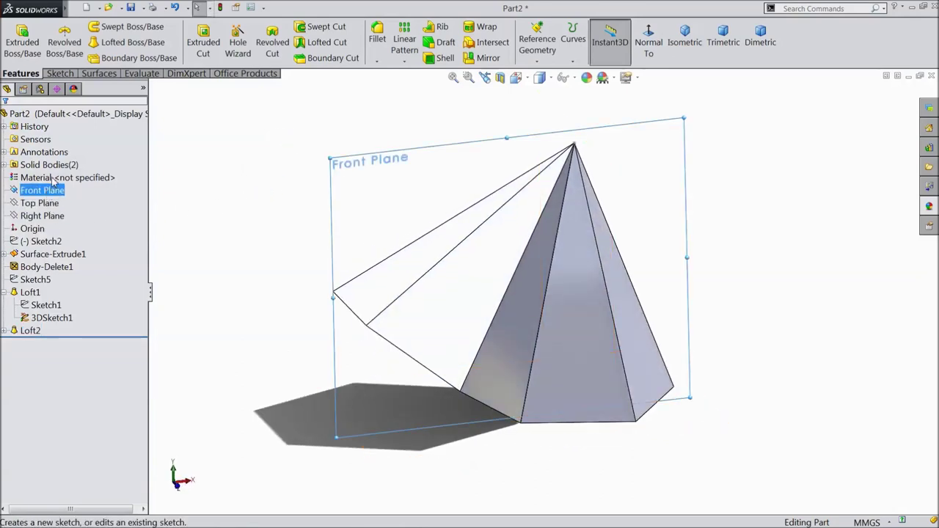
click(55, 179)
click(537, 37)
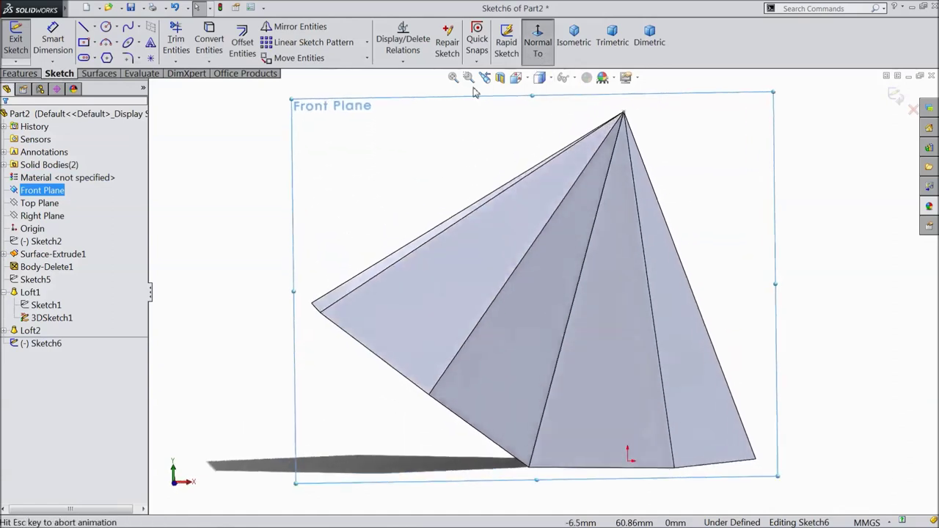
click(106, 26)
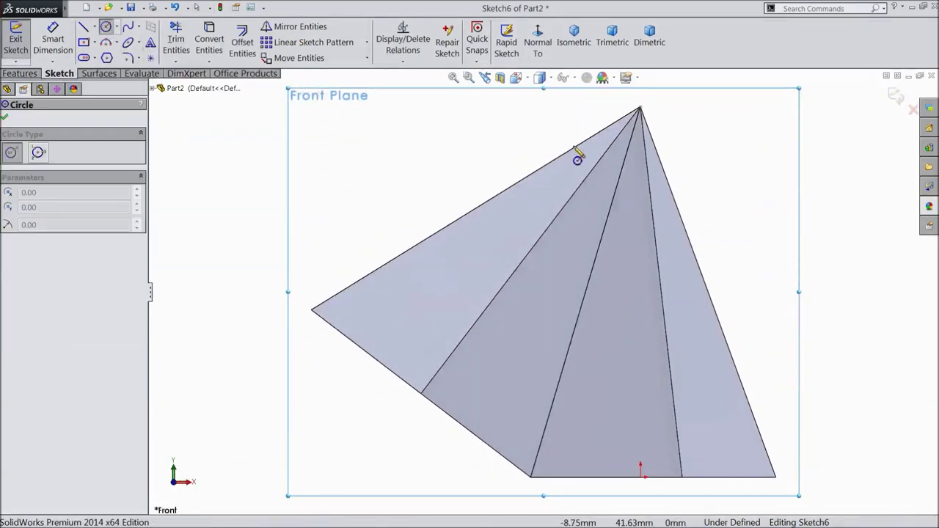
click(641, 109)
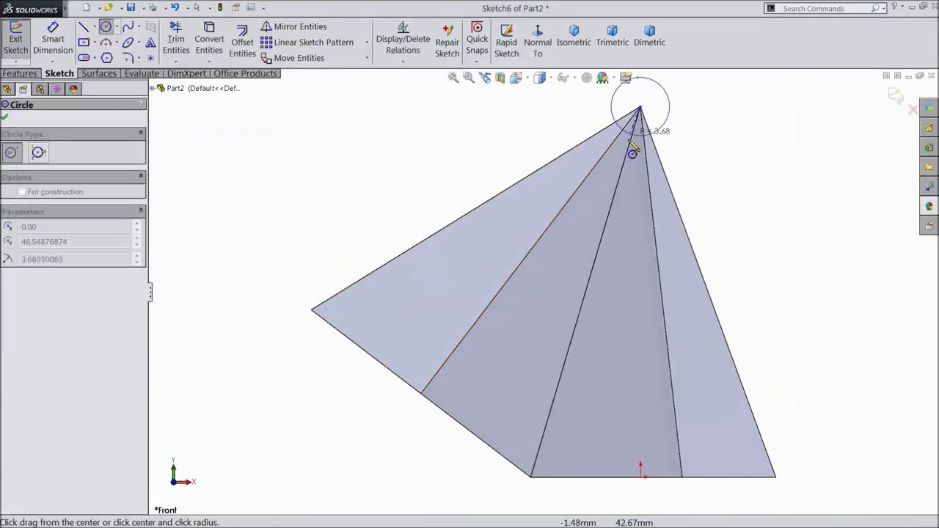
click(589, 239)
key(z)
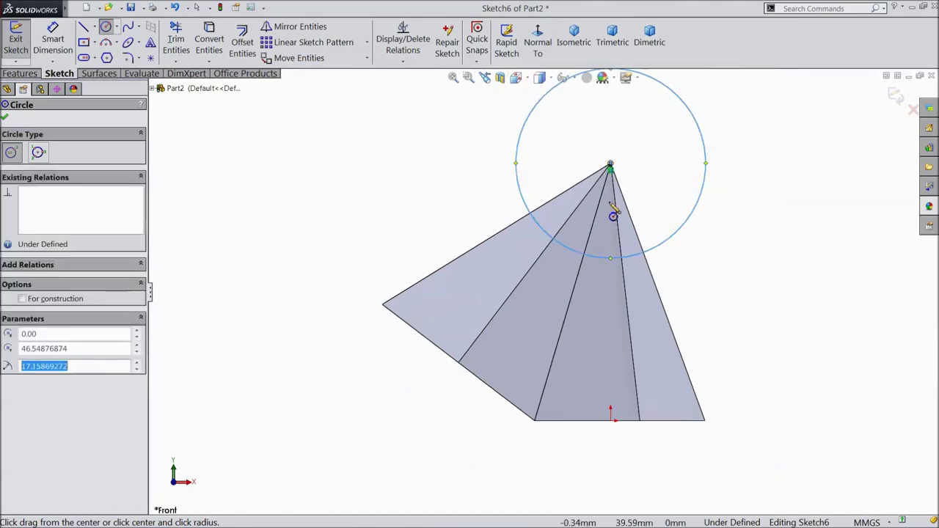
click(610, 167)
click(443, 436)
click(4, 115)
- Dimension the smaller circle with a diameter of 20.69 mm
click(53, 41)
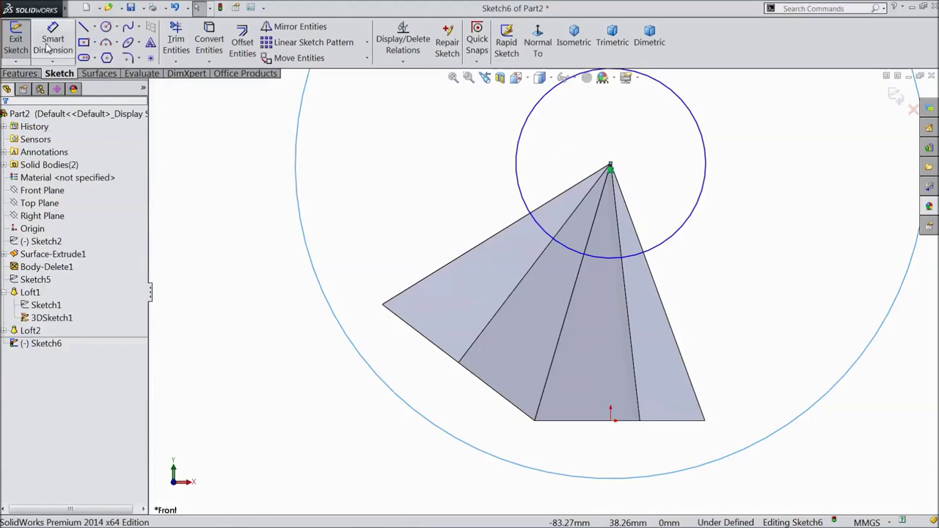
key(z)
click(526, 204)
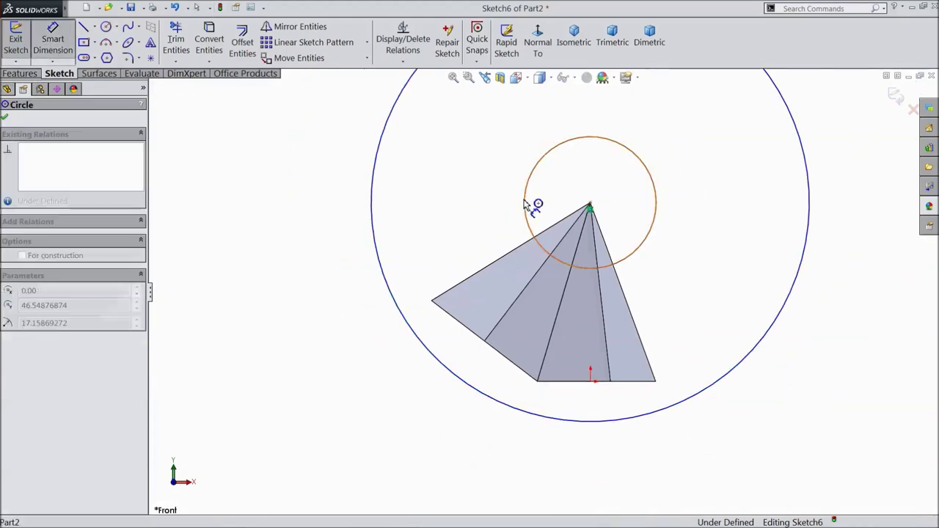
click(469, 203)
text(20)
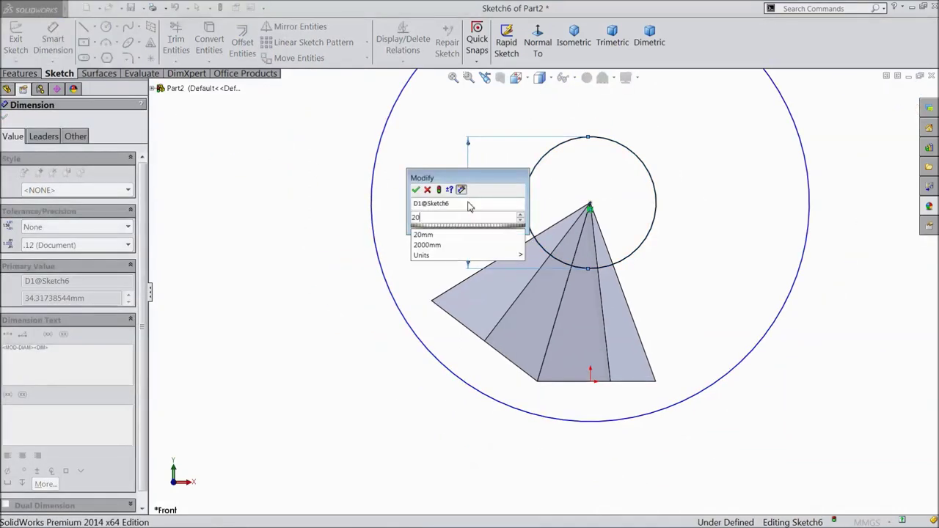
text(.69)
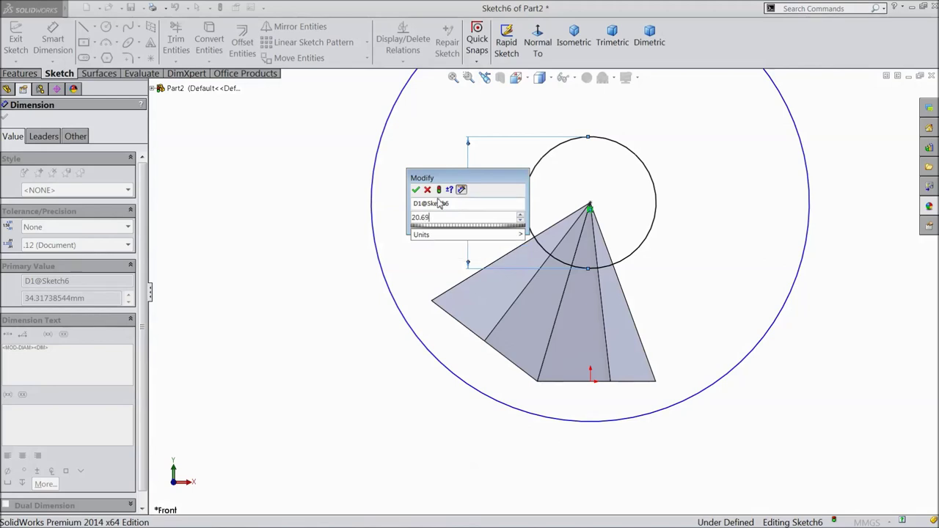
click(415, 190)
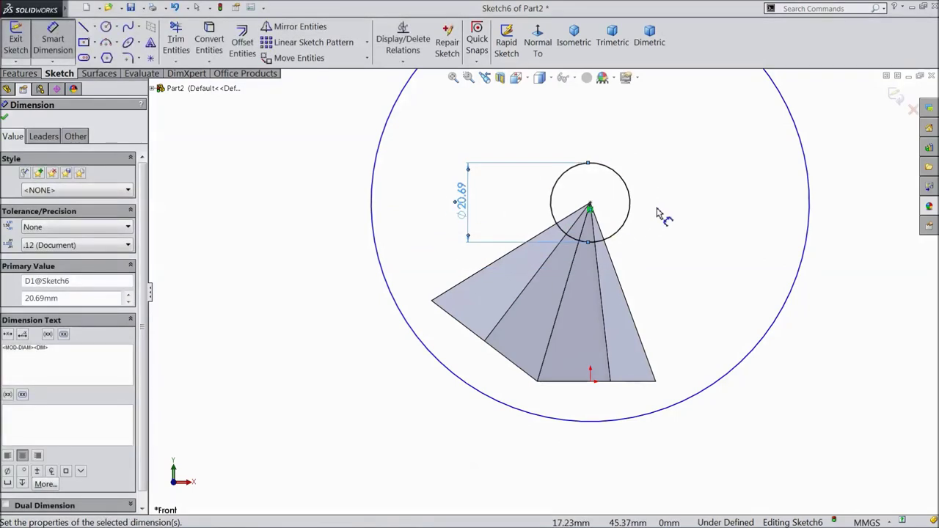
click(5, 119)
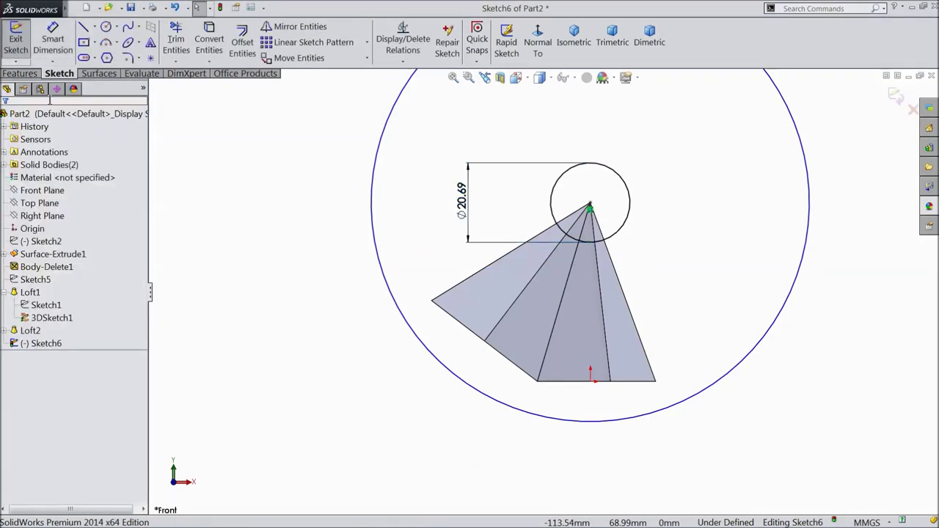
- Draw a horizontal line through the apex that extends past both sides of the larger circle
click(85, 28)
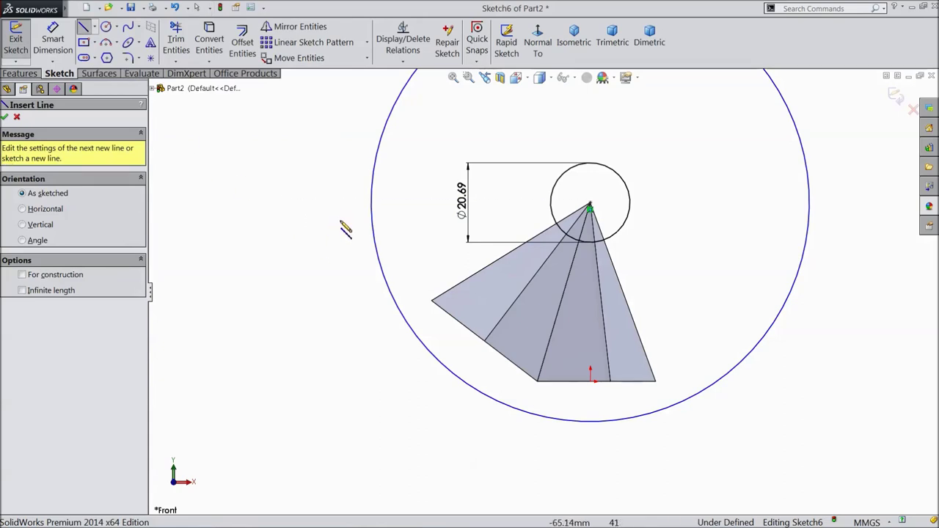
click(346, 203)
click(823, 203)
key(Escape)
- Trim the larger circle's upper half, the line's overhanging ends and its portion inside the small circle
click(176, 41)
scroll(666, 198, down, 2)
scroll(690, 202, up, 1)
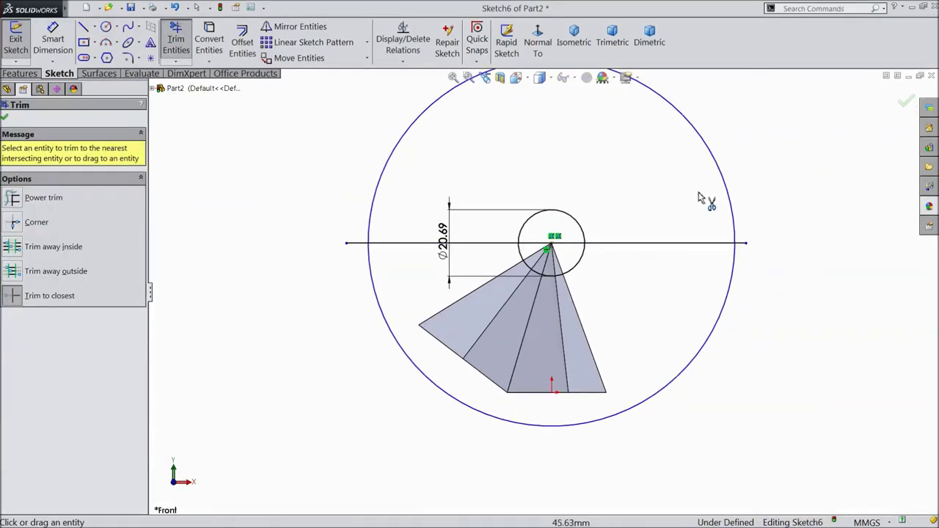
click(724, 192)
click(741, 244)
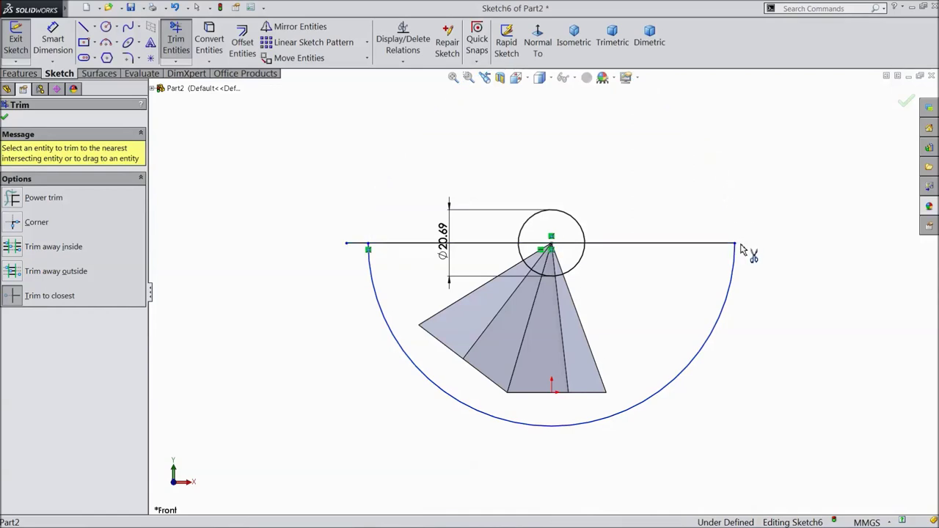
click(567, 244)
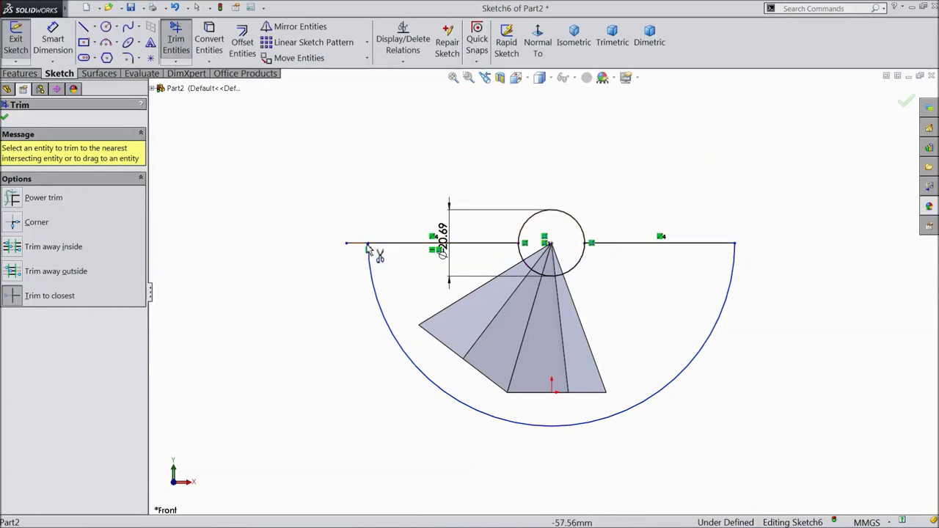
click(357, 243)
click(5, 116)
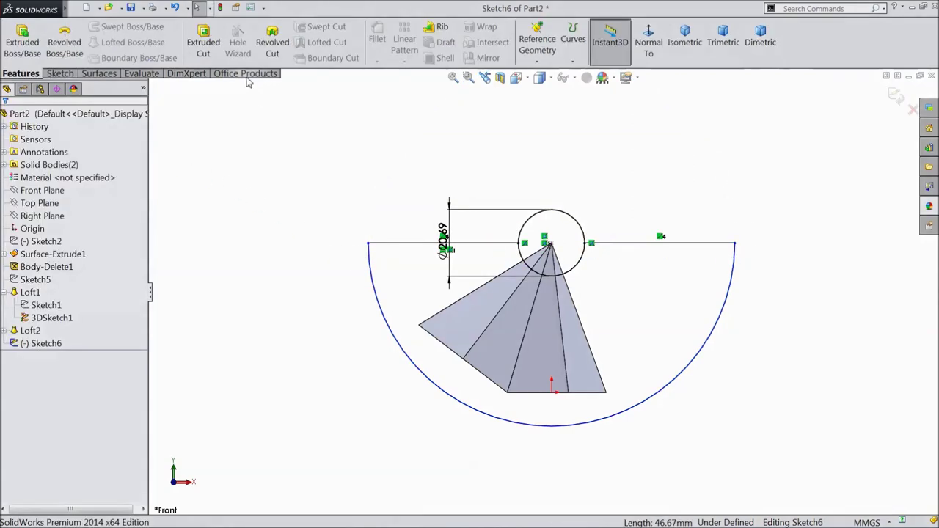
- Trim away the upper half of the small circle to leave a closed half-ring profile
click(59, 73)
click(175, 40)
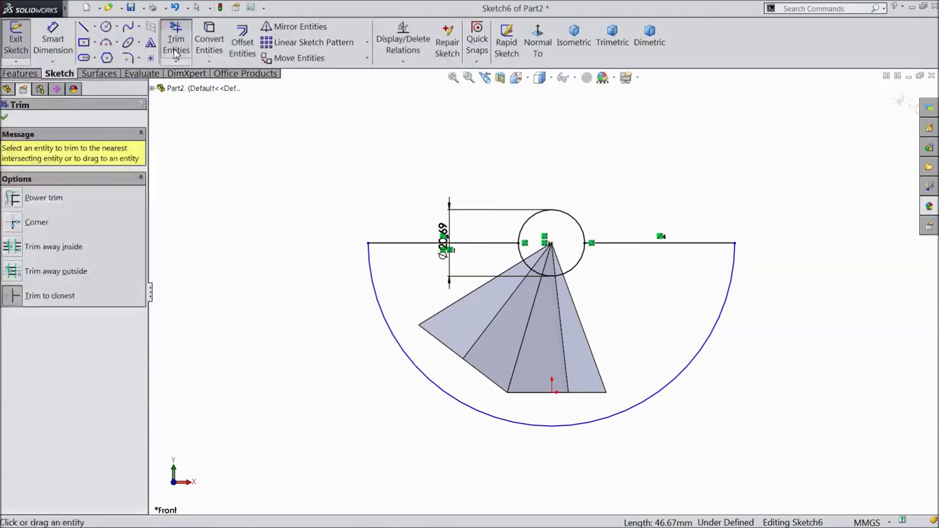
click(529, 221)
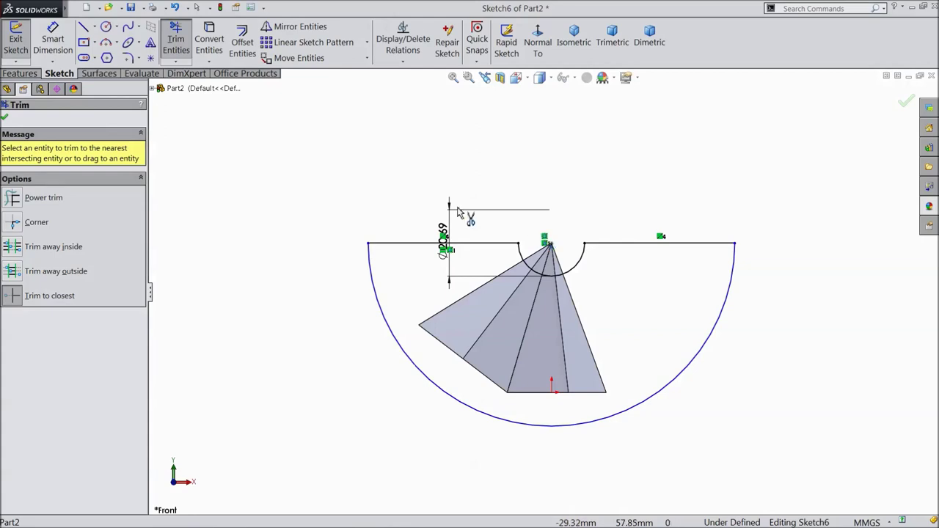
click(4, 116)
- Make a 360° Revolved Cut of the half-ring profile about its horizontal line left of the apex
click(20, 73)
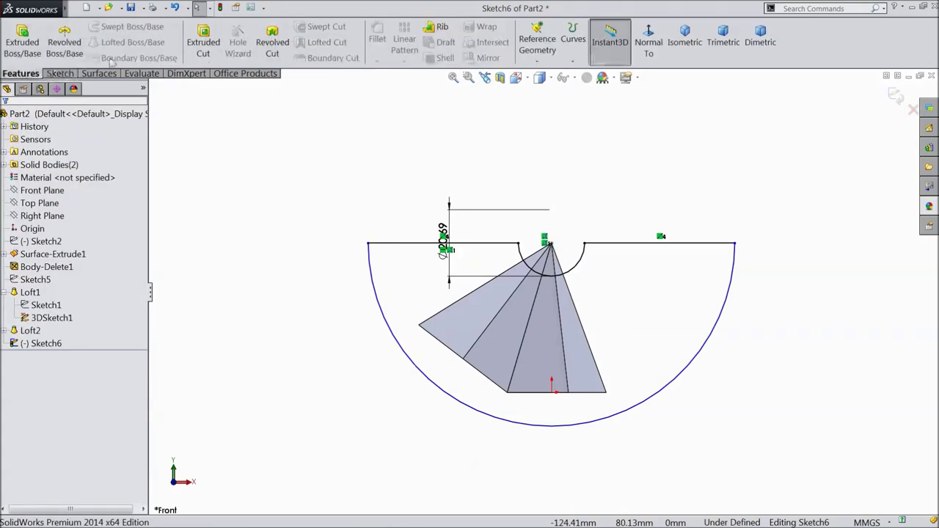
click(275, 51)
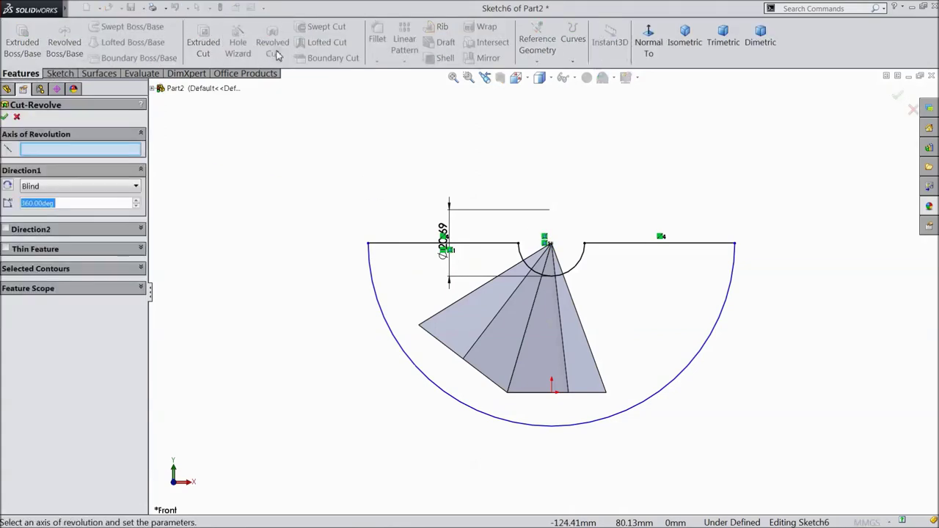
click(416, 246)
click(5, 117)
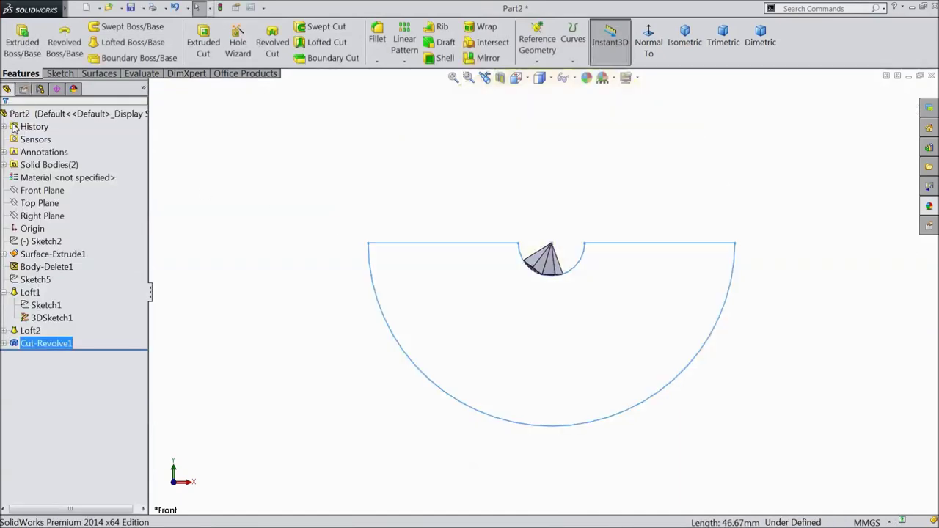
middle_drag(273, 251, 264, 189)
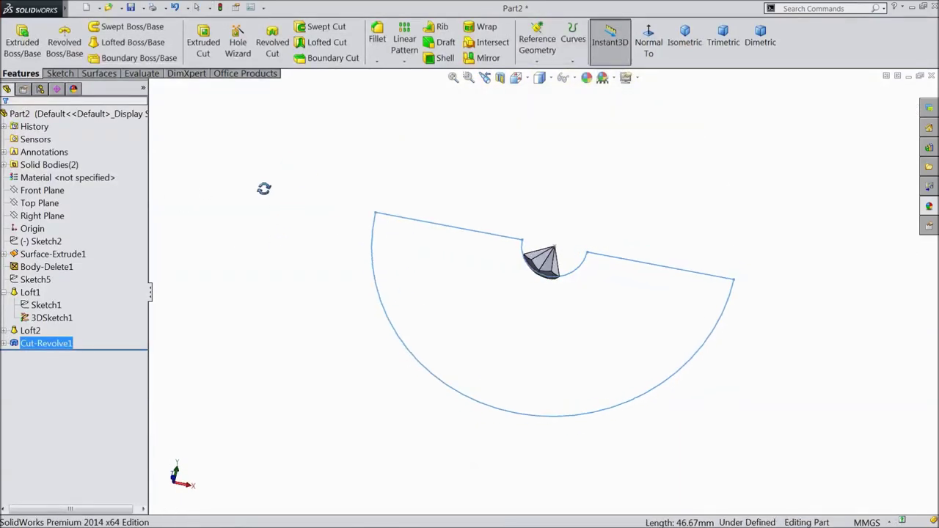
- Expand the solid bodies list and hide the pentagonal body, leaving the hexagonal one shown
click(568, 293)
scroll(557, 271, down, 6)
middle_drag(596, 336, 618, 197)
click(45, 217)
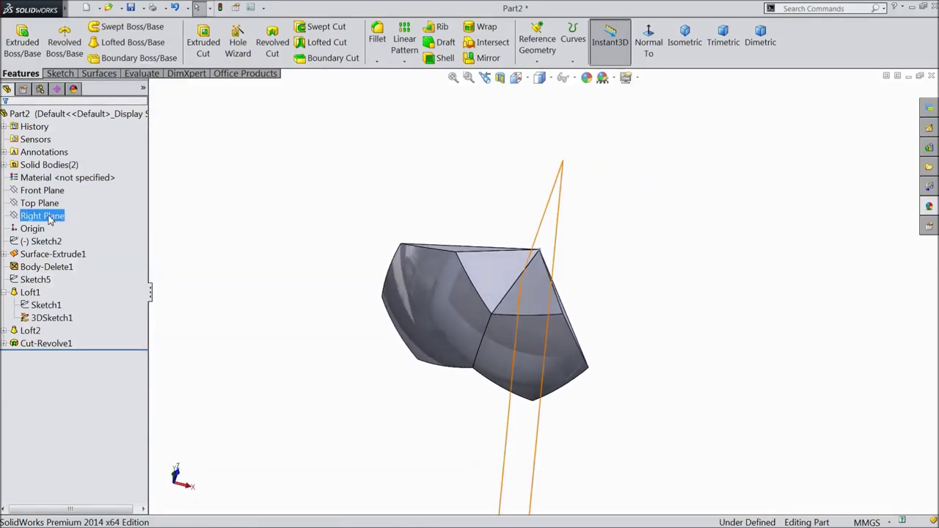
click(45, 165)
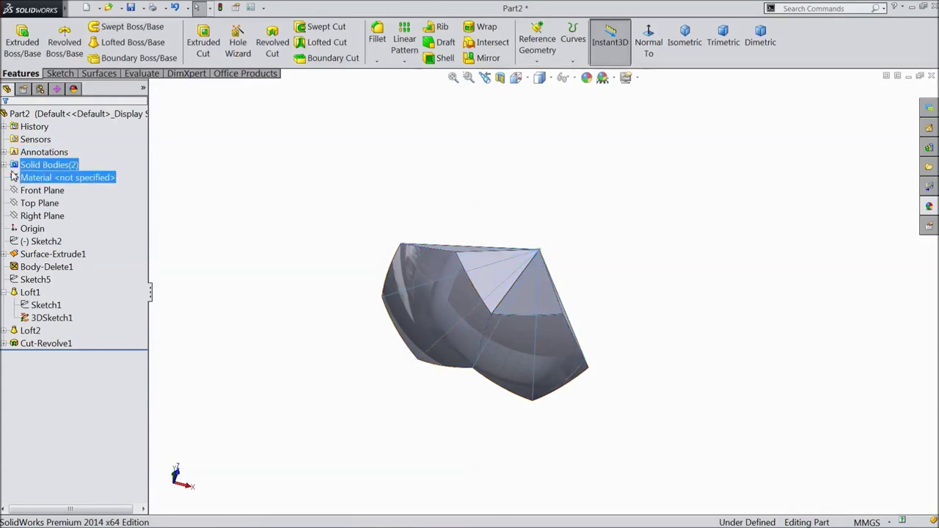
click(4, 165)
click(62, 178)
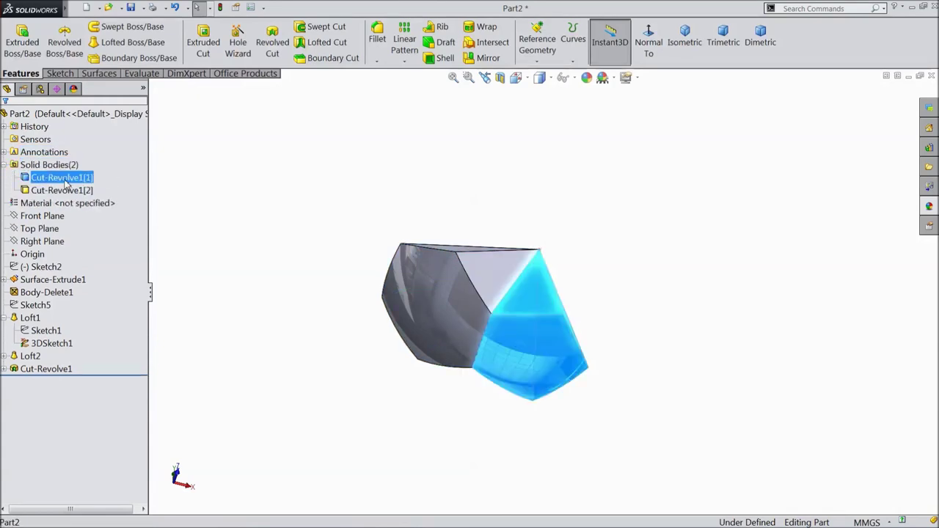
click(73, 169)
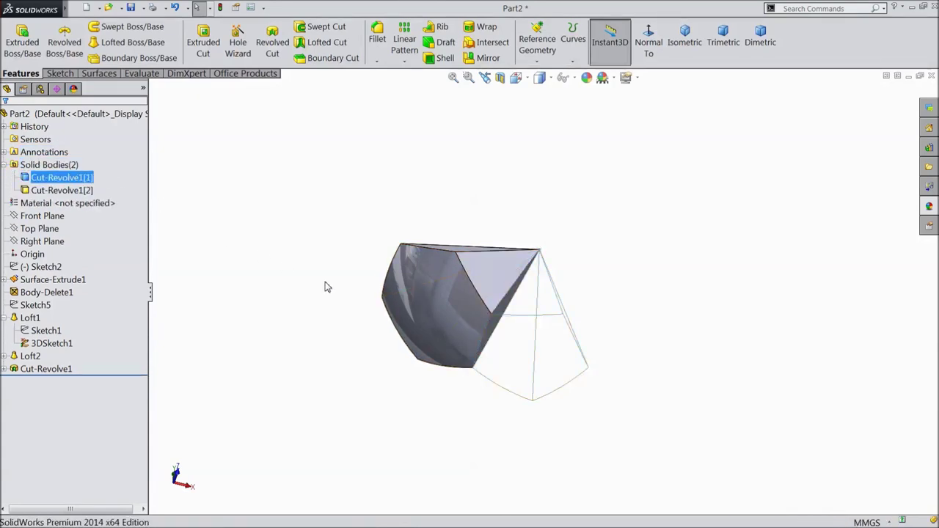
- Fillet the hexagonal body's spherical end face and two of its side edges with a 0.5 mm radius
middle_drag(330, 284, 339, 243)
click(377, 49)
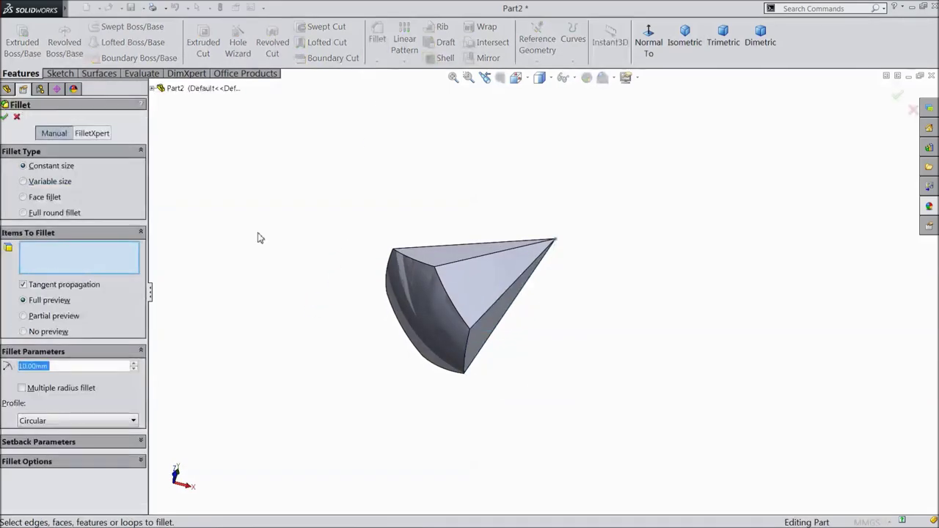
text(0.5)
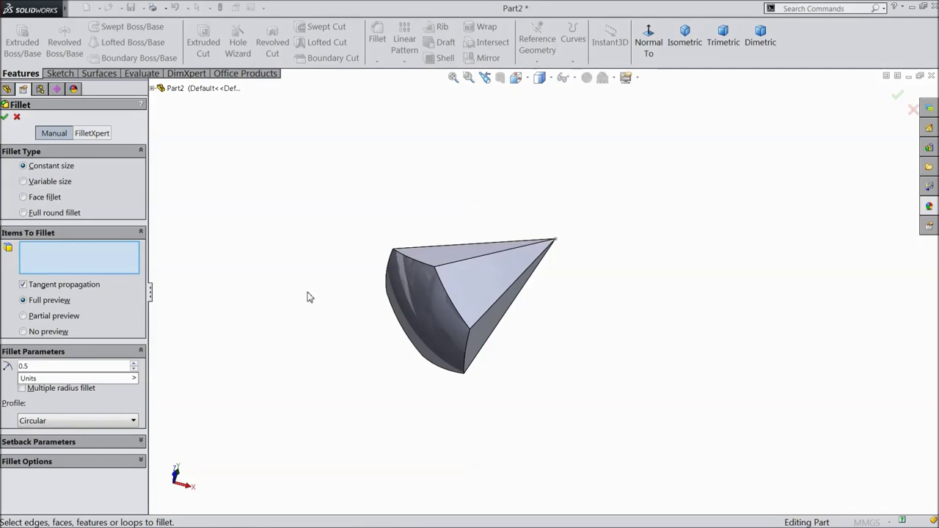
click(415, 326)
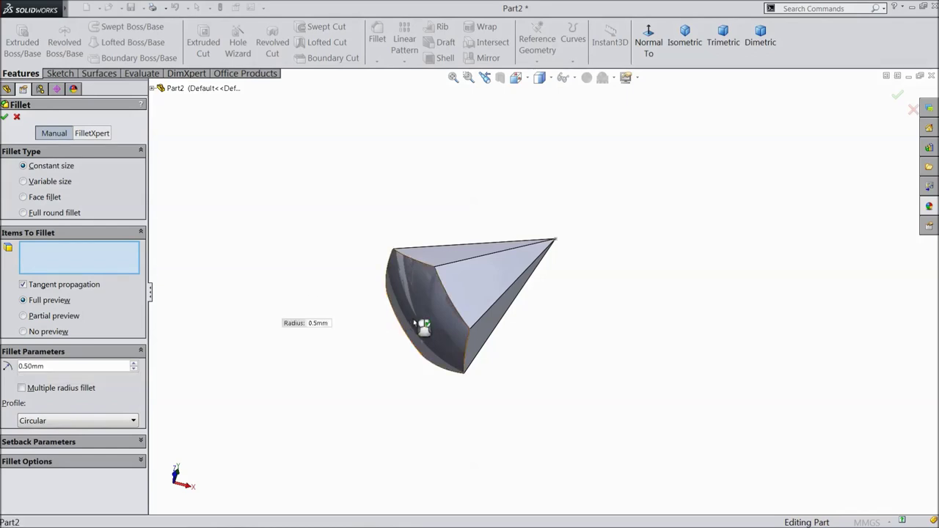
click(475, 265)
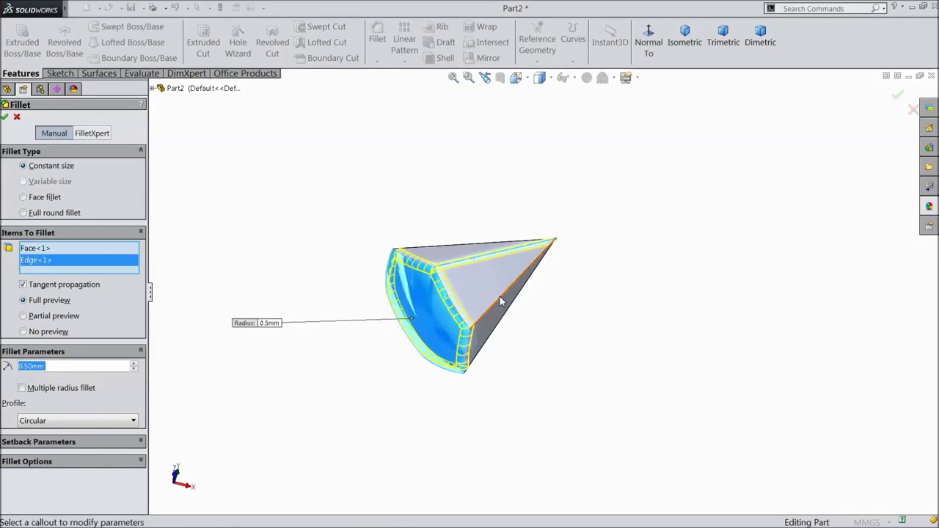
click(500, 296)
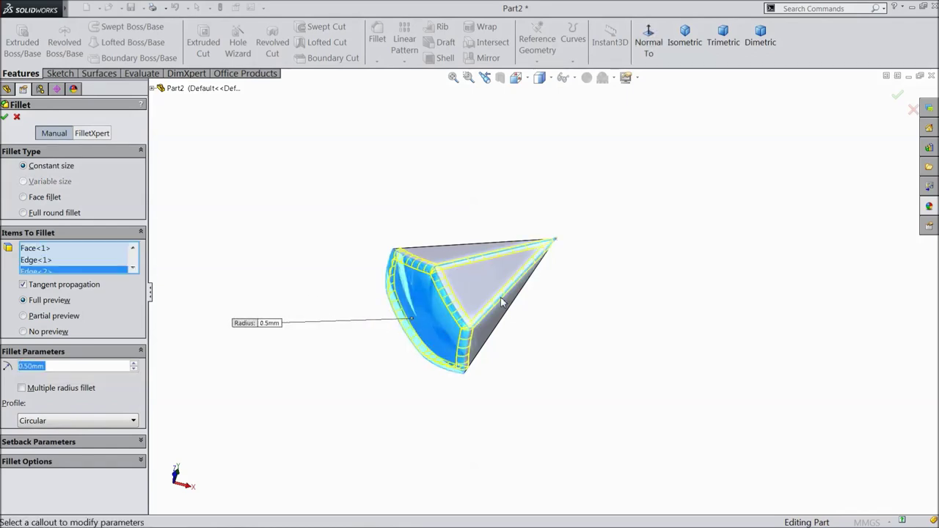
click(4, 118)
- Fillet the hexagonal body's four remaining side edges with a 0.5 mm radius
click(377, 37)
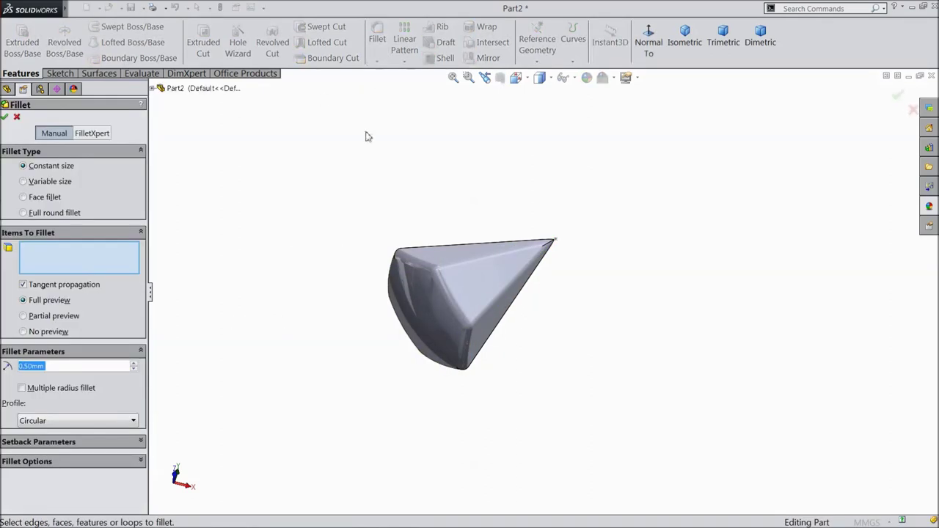
middle_drag(287, 254, 419, 231)
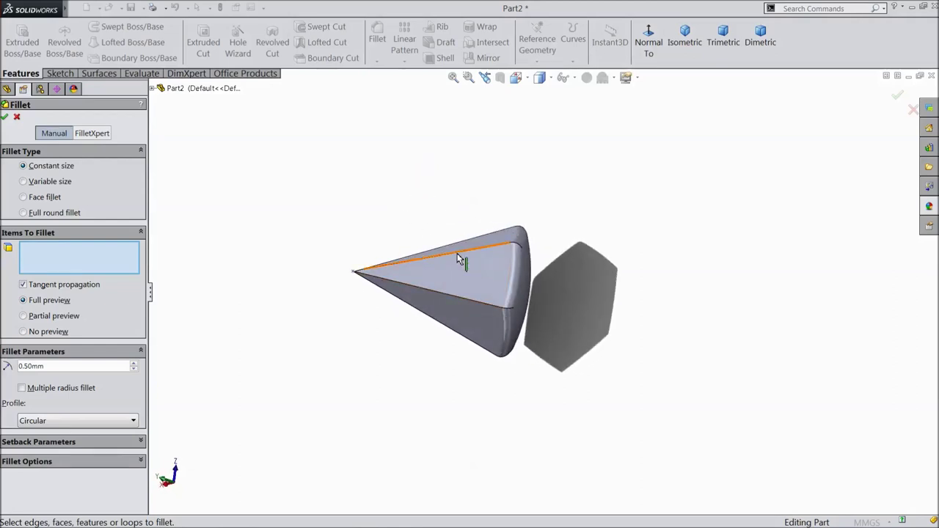
click(457, 255)
click(454, 302)
middle_drag(454, 302, 446, 337)
click(454, 302)
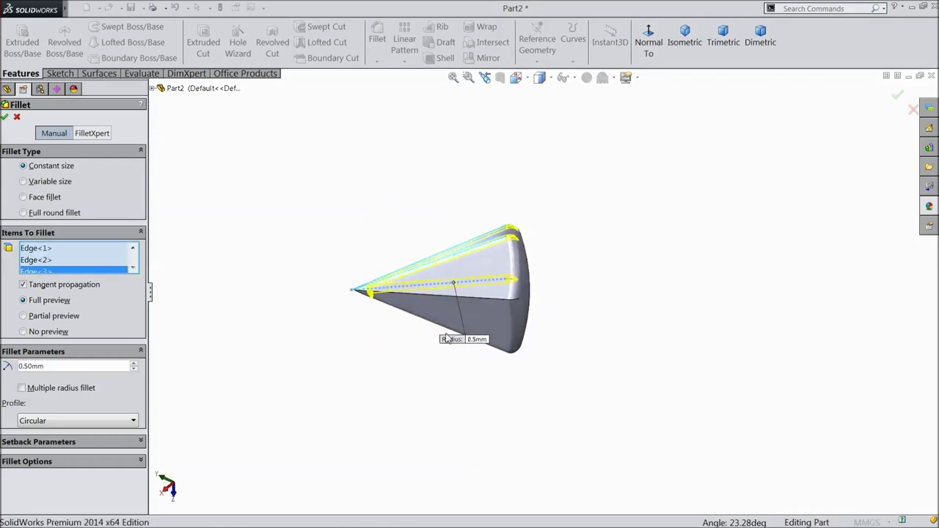
click(484, 298)
middle_drag(484, 298, 360, 224)
click(6, 118)
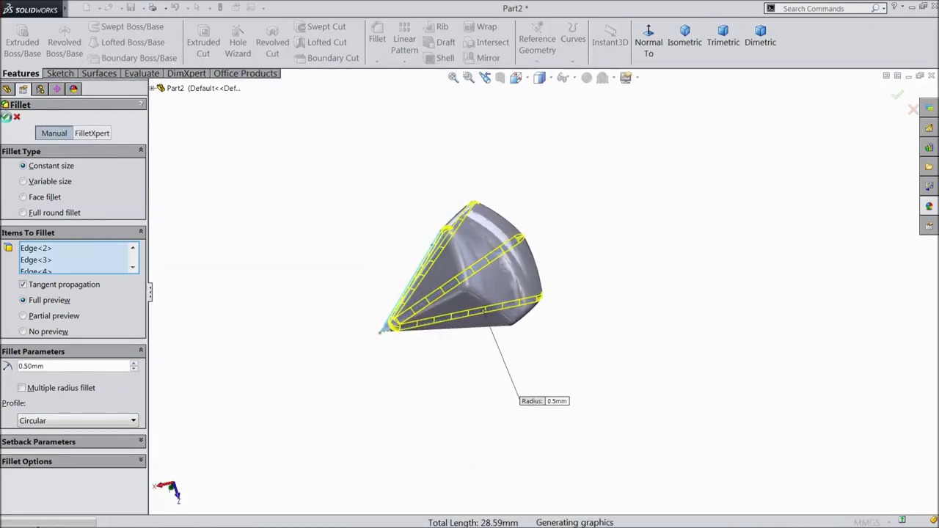
- Show the pentagonal body and hide the filleted hexagonal body
middle_drag(258, 163, 184, 242)
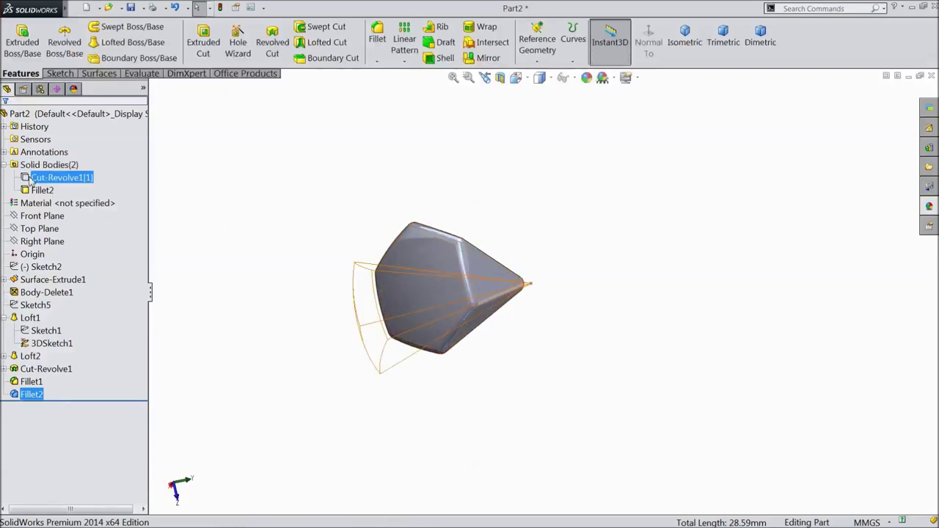
click(43, 182)
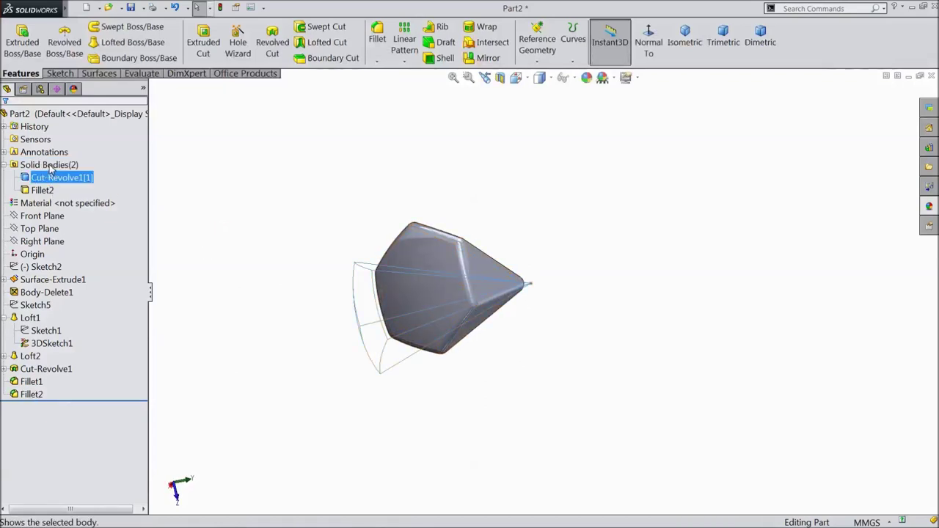
click(48, 189)
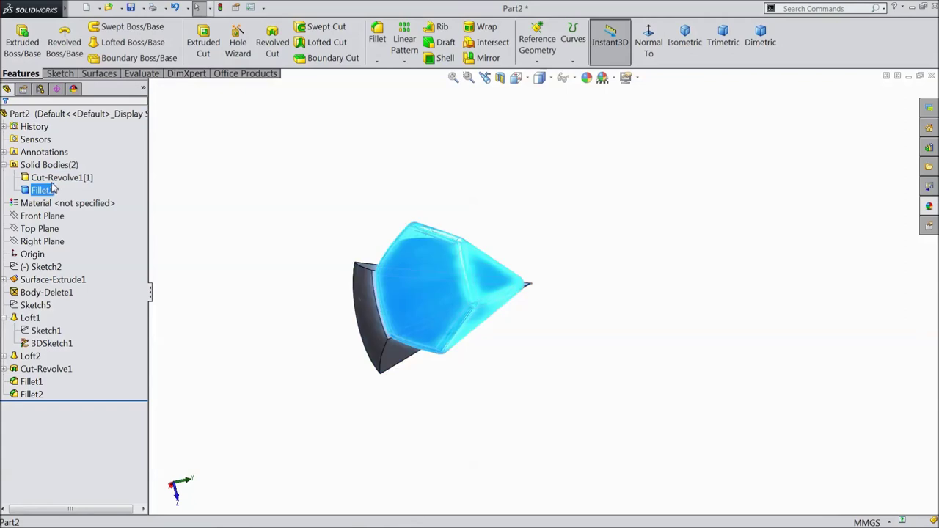
click(55, 180)
- Fillet the pentagonal body's spherical end face and two side edges at 0.5 mm, leaving the third picked edge out
middle_drag(256, 190, 345, 139)
click(377, 43)
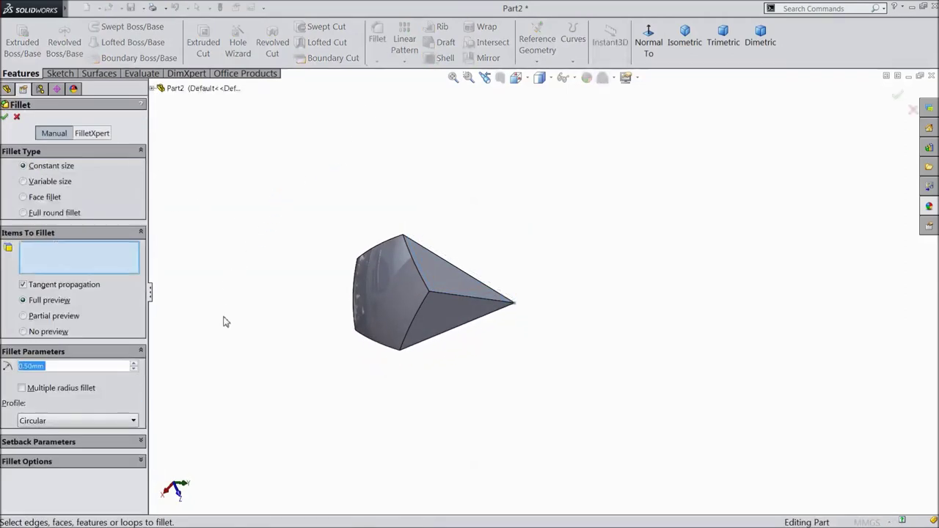
click(405, 314)
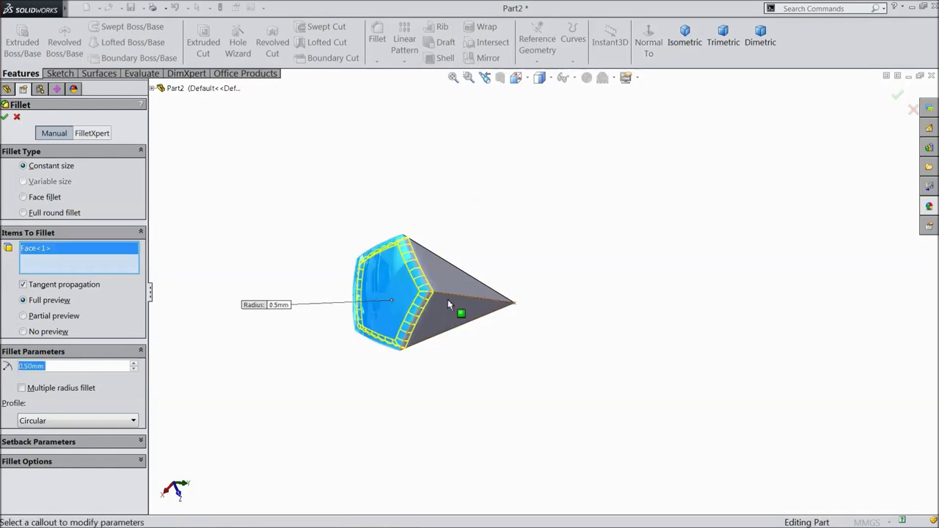
click(454, 300)
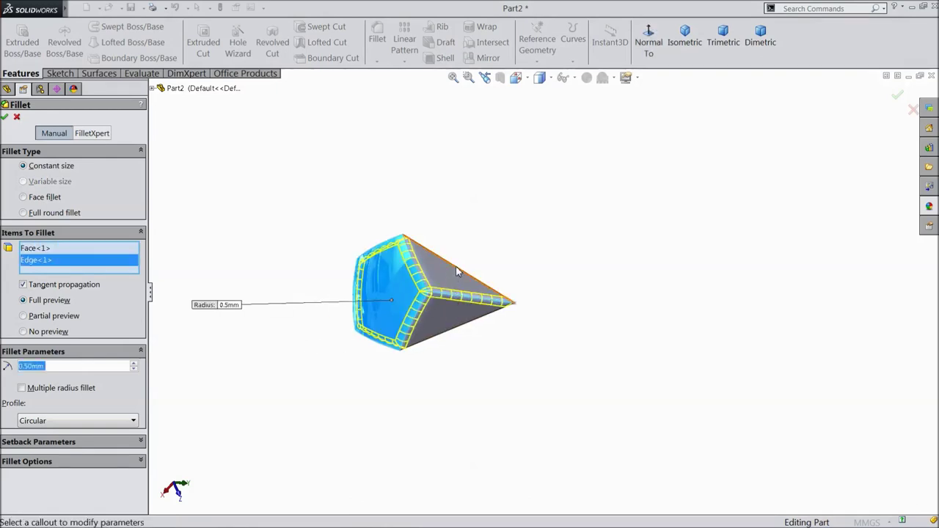
click(454, 267)
click(456, 332)
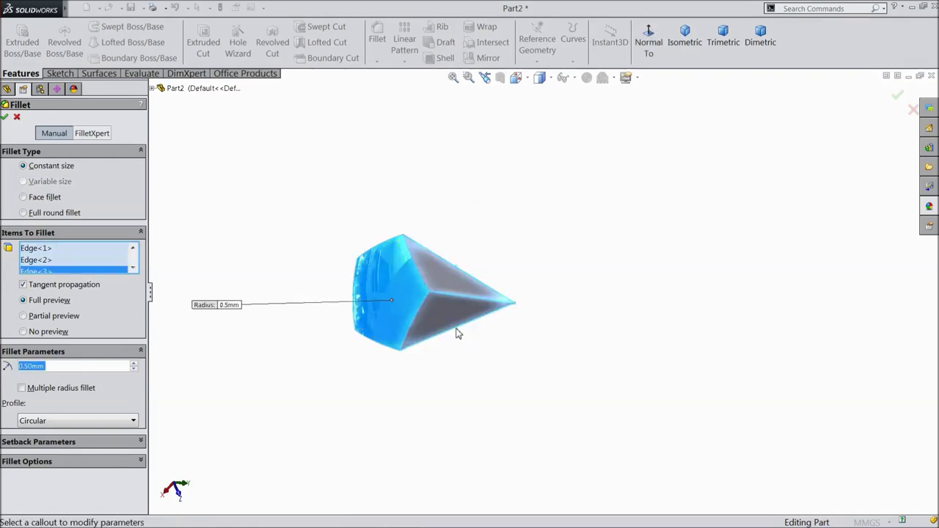
right_click(68, 275)
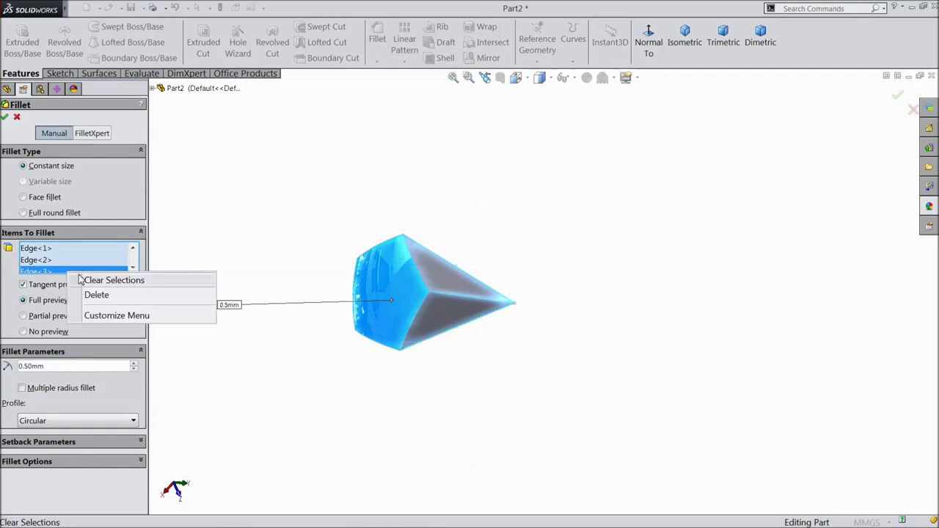
click(105, 297)
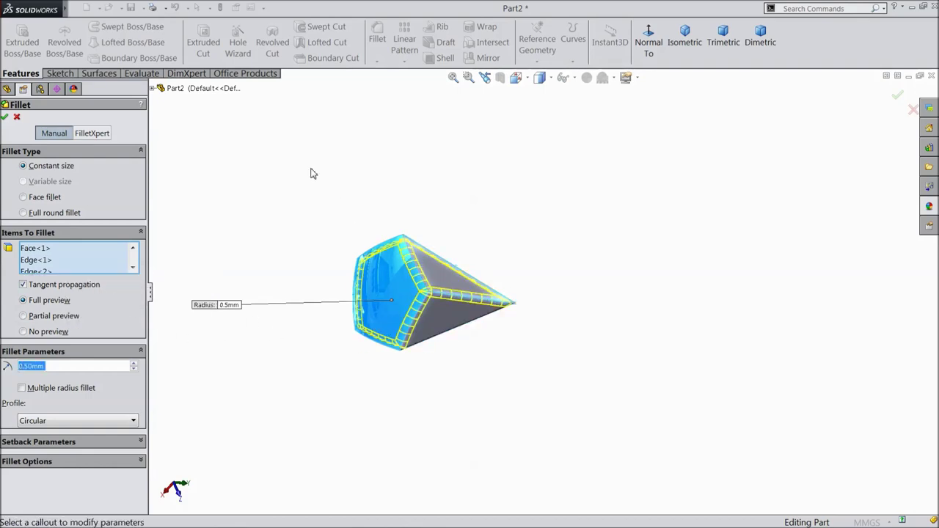
click(5, 117)
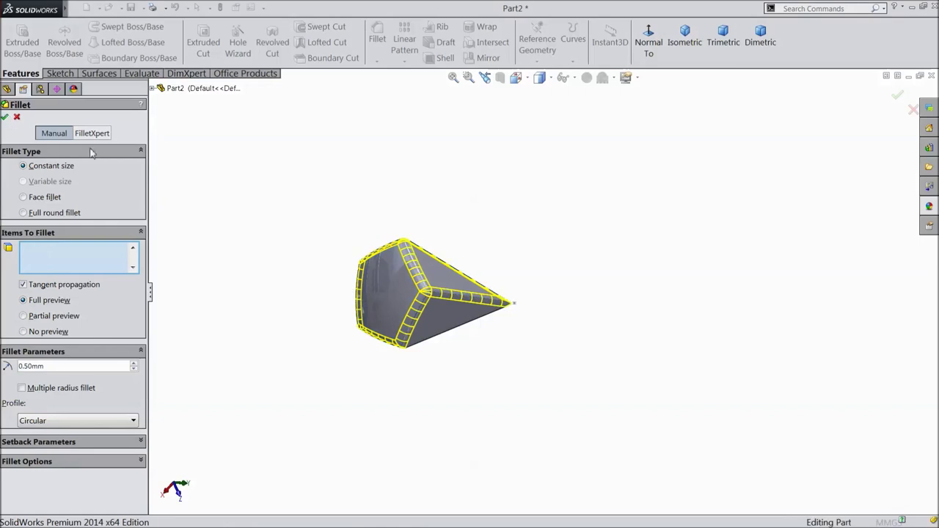
- Try to fillet the pentagonal body's three remaining side edges together with a 0.5 mm radius
click(377, 40)
middle_drag(306, 278, 316, 145)
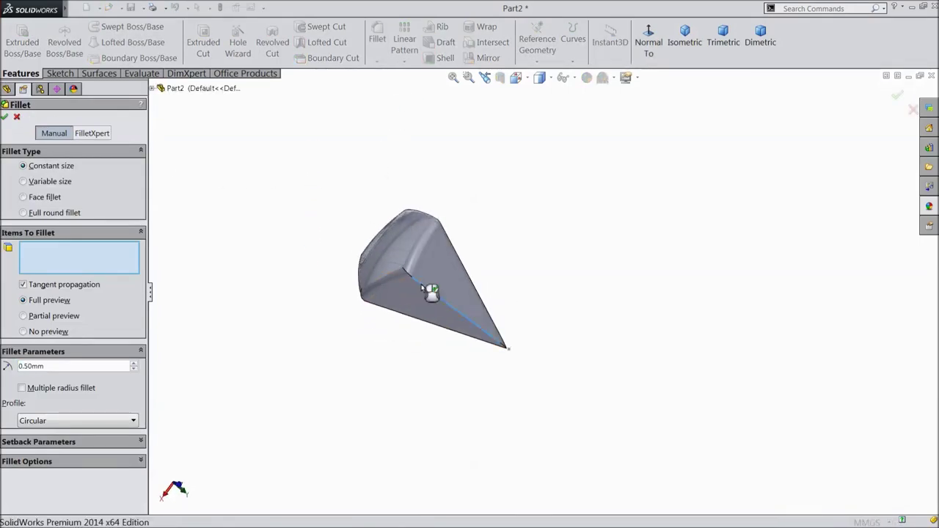
click(424, 290)
middle_drag(314, 360, 437, 295)
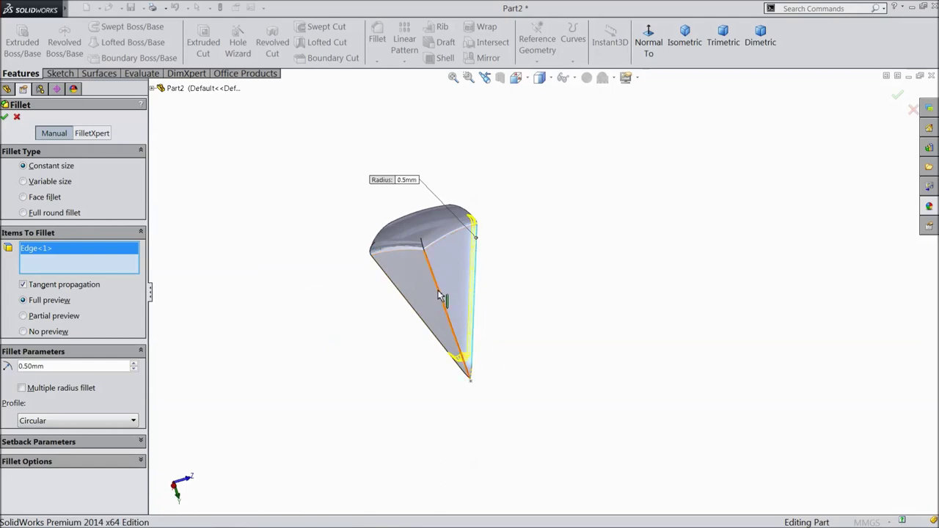
click(438, 293)
click(405, 298)
middle_drag(405, 297, 358, 300)
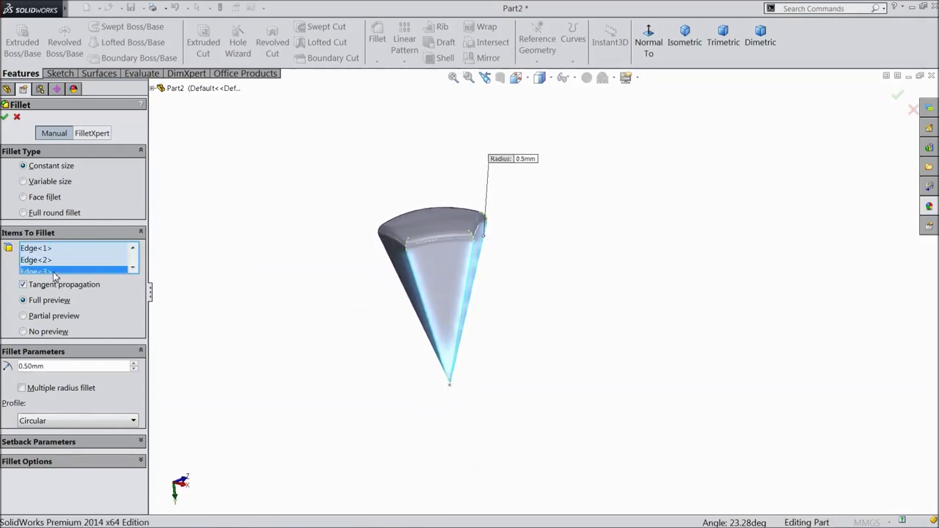
click(5, 117)
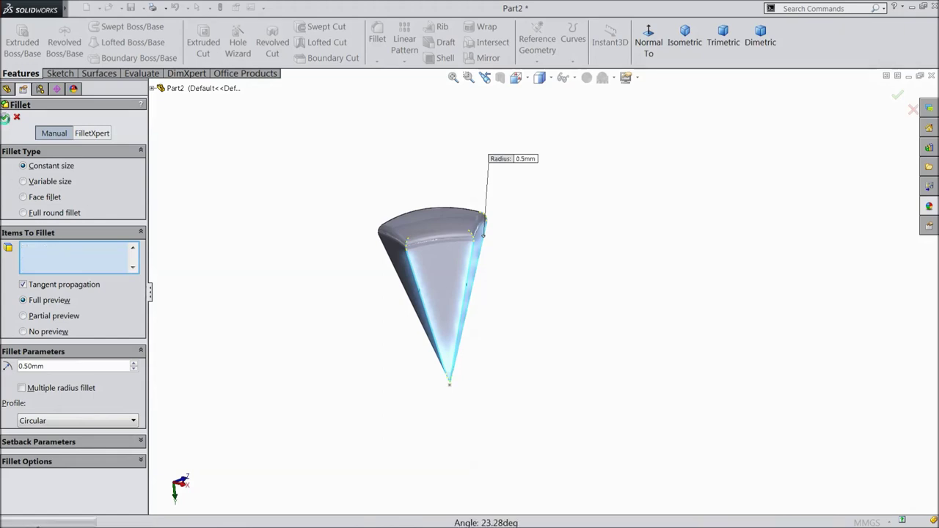
- Remove the third edge from the fillet selection and apply the 0.5 mm fillet to the other two side edges
click(350, 151)
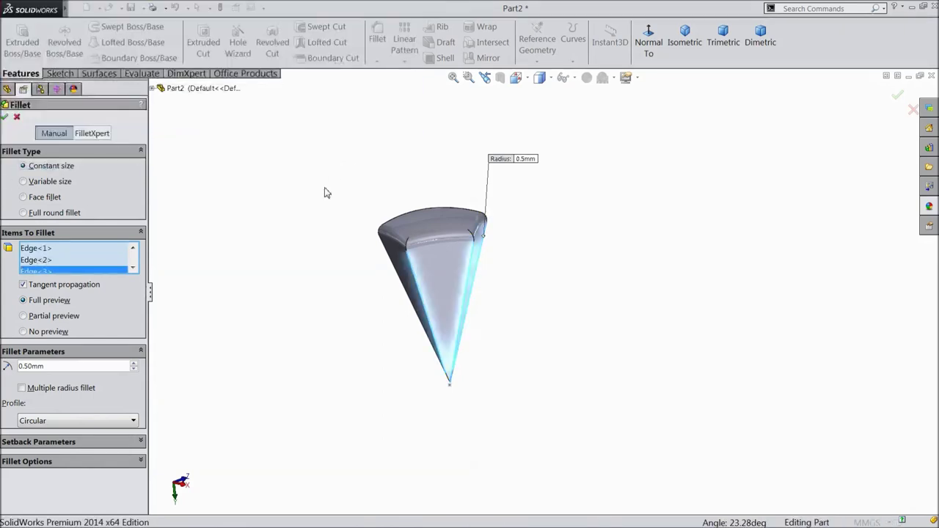
right_click(44, 275)
click(69, 299)
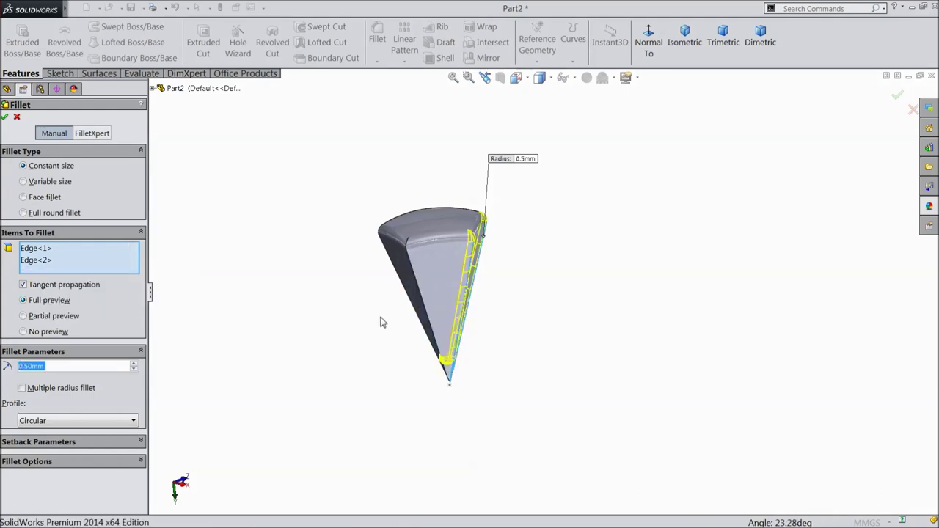
click(421, 293)
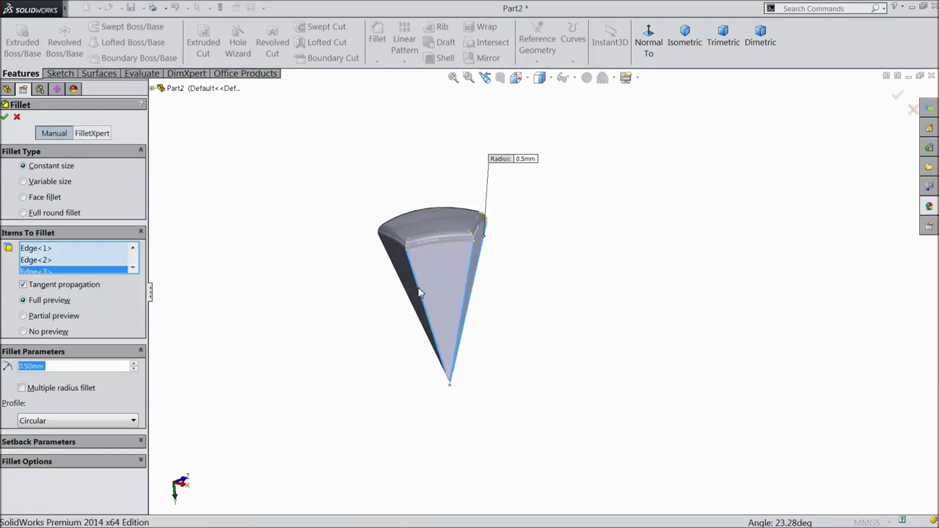
right_click(50, 276)
click(82, 295)
click(5, 117)
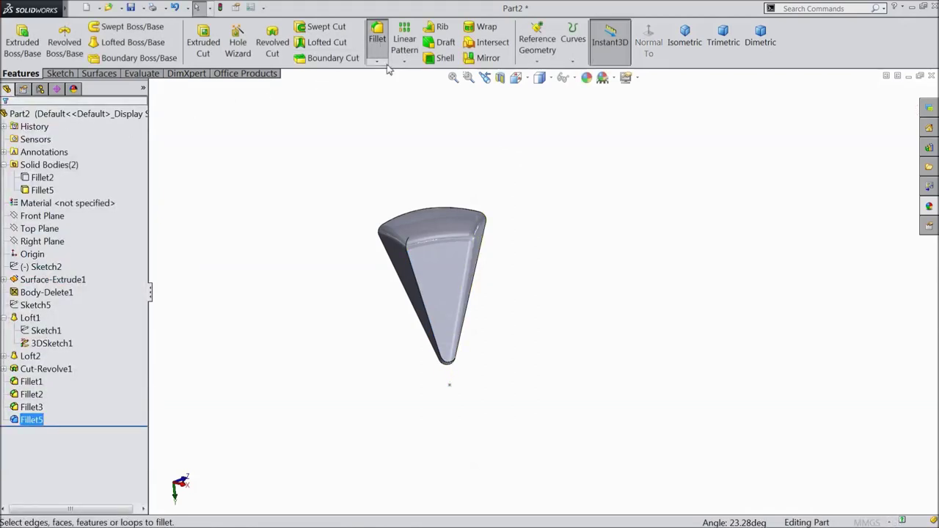
- Fillet the pentagonal body's last sharp side edge with a 0.5 mm radius
click(378, 44)
click(414, 279)
mouse_move(345, 325)
middle_down()
mouse_move(377, 209)
mouse_move(399, 290)
mouse_move(347, 333)
middle_up()
click(5, 117)
- Show the hexagonal body again alongside the pentagonal one
click(41, 180)
click(46, 166)
middle_drag(237, 214, 293, 245)
click(275, 204)
middle_drag(275, 203, 233, 159)
- Set the display to Tangent Edges Visible and inspect the fillet boundaries on both bodies
mouse_move(74, 11)
click(145, 9)
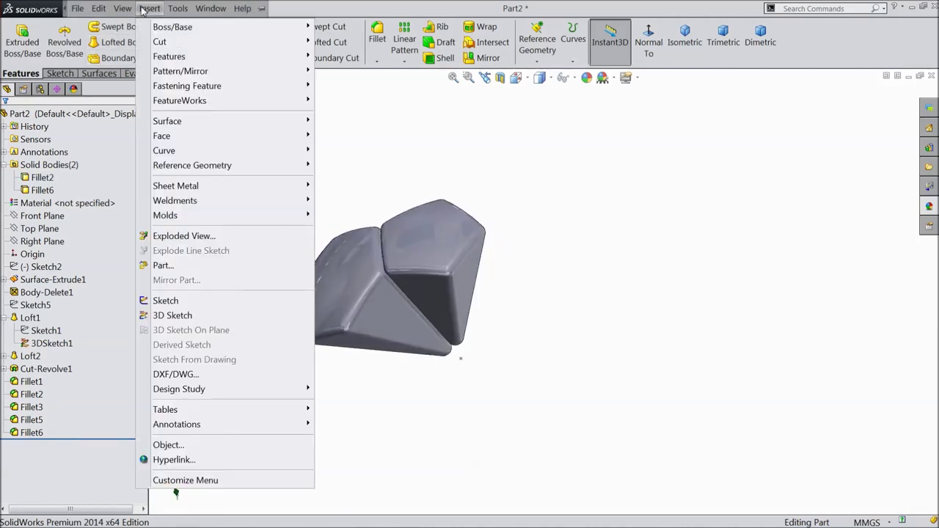
mouse_move(126, 9)
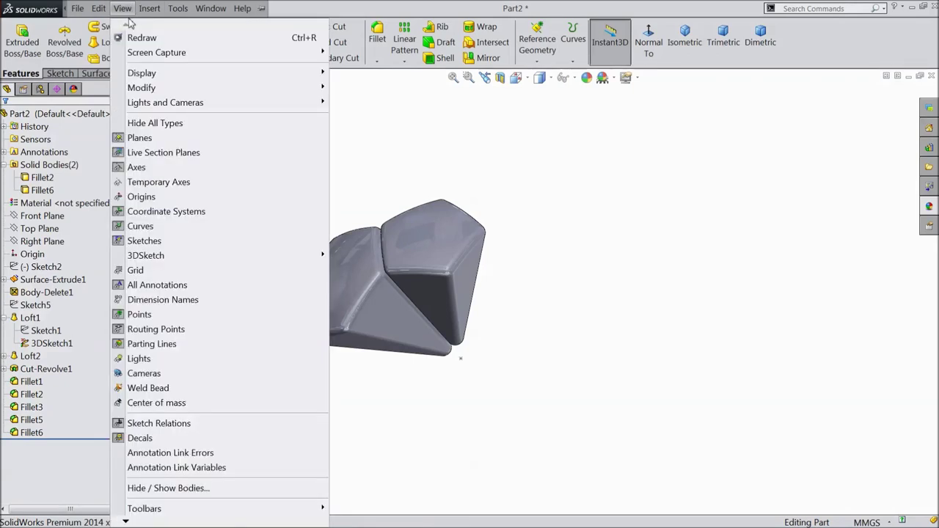
mouse_move(205, 78)
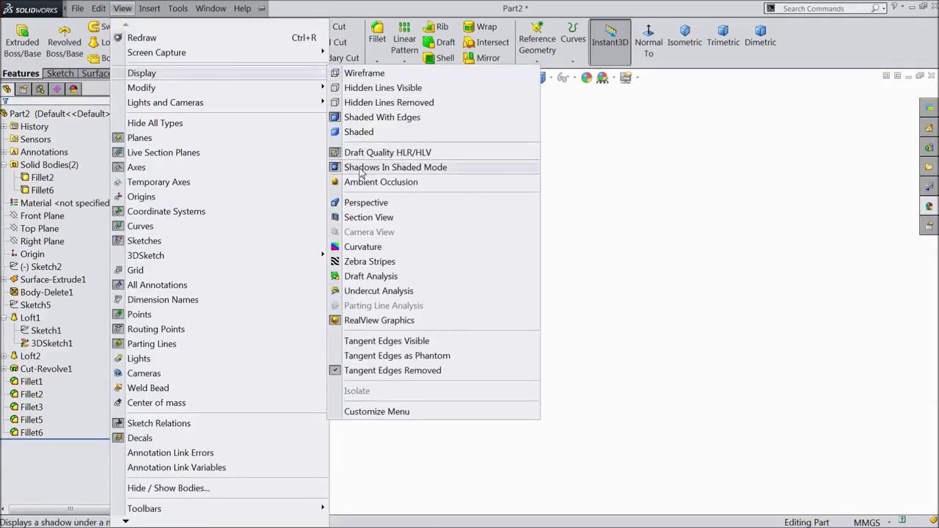
click(377, 342)
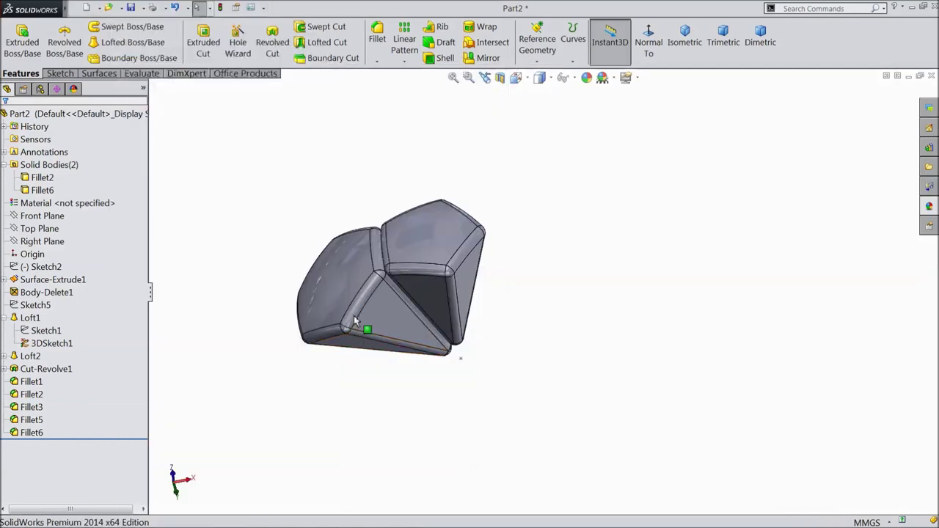
middle_drag(267, 213, 306, 260)
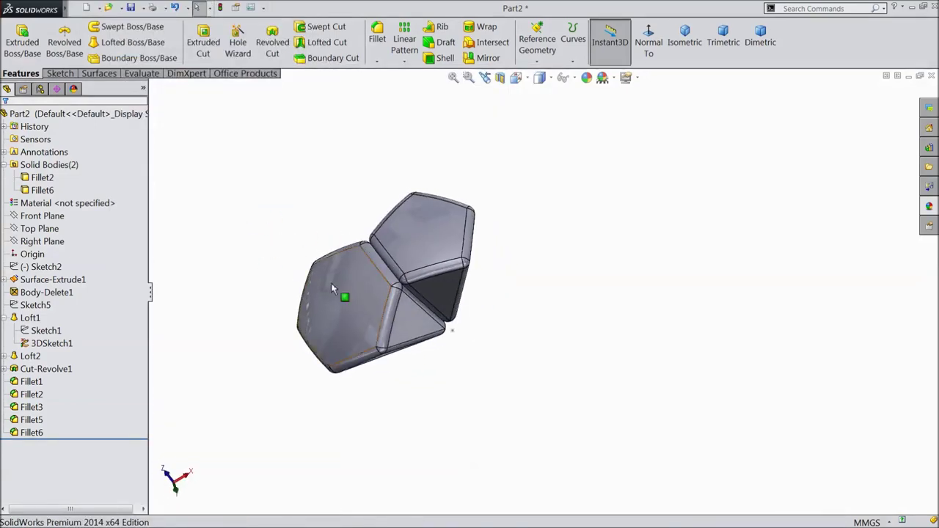
middle_drag(380, 318, 256, 168)
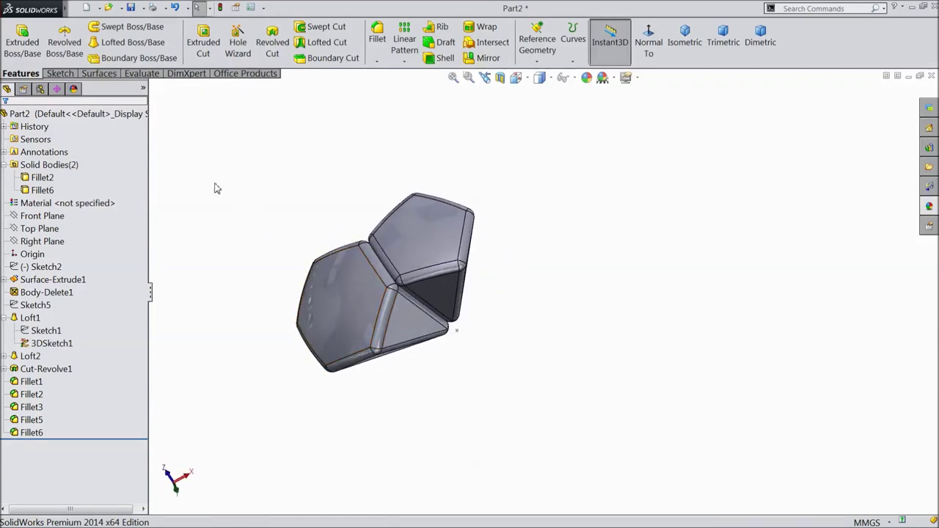
- Set the display to Tangent Edges Removed and inspect the smoothed pentagonal and hexagonal bodies
click(125, 9)
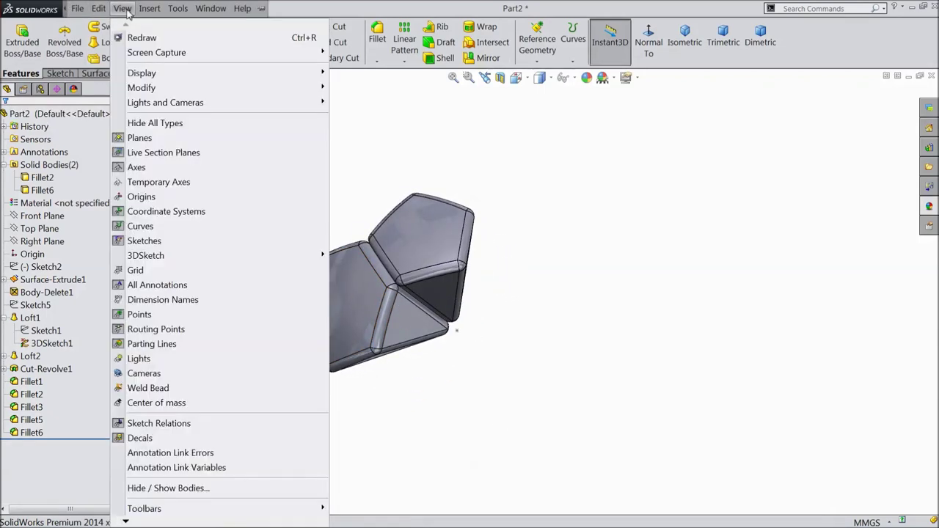
mouse_move(175, 76)
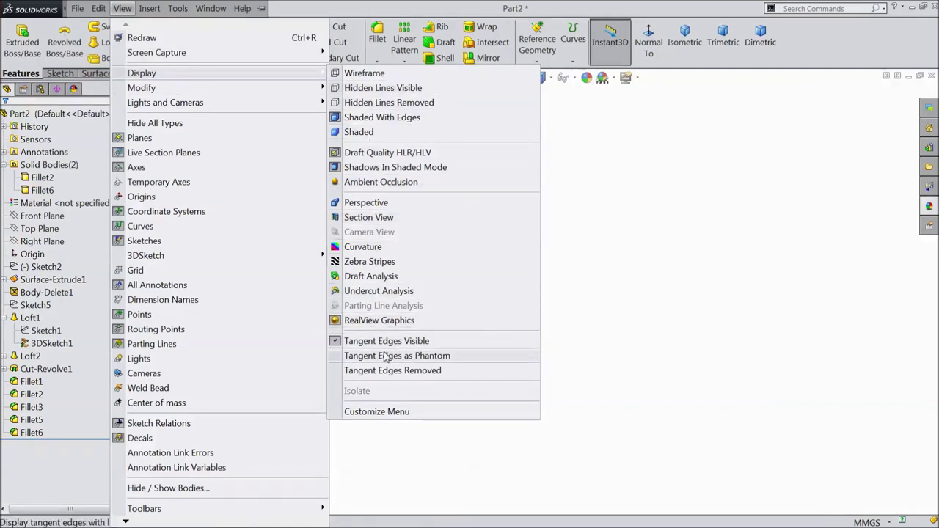
click(435, 375)
middle_drag(492, 327, 405, 283)
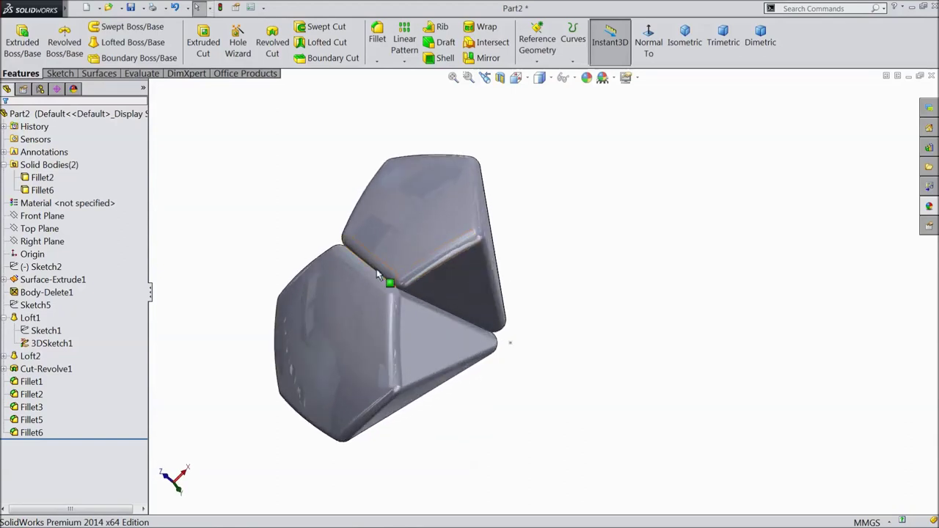
middle_drag(220, 242, 446, 300)
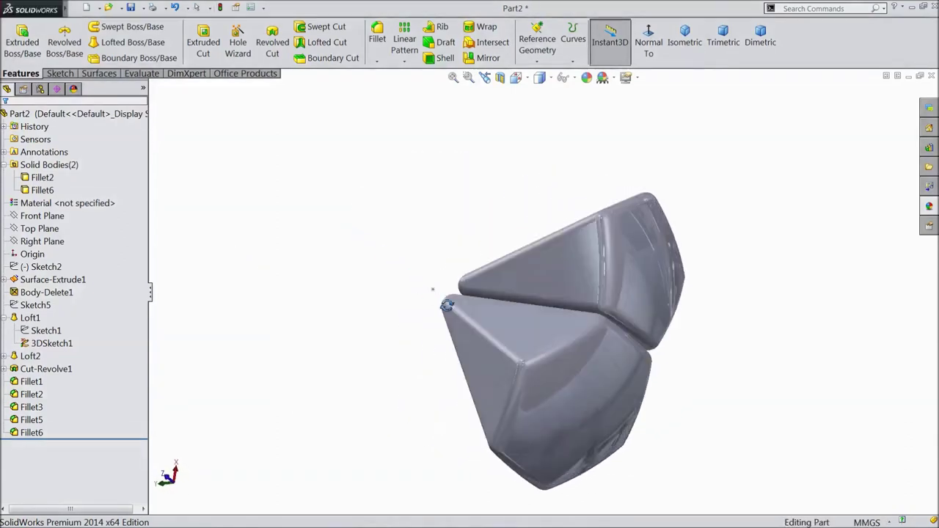
- Create a reference axis at the intersection of the Front Plane and the Right Plane
click(44, 215)
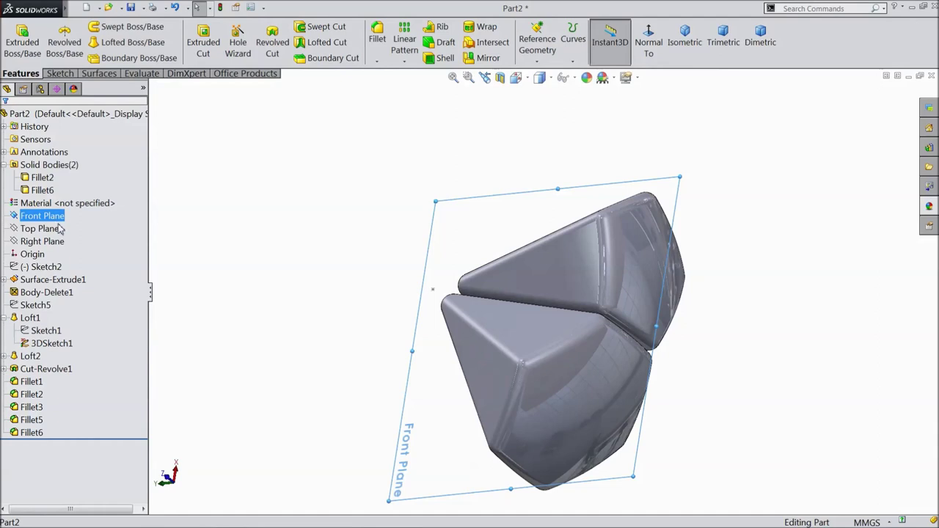
ctrl+click(51, 244)
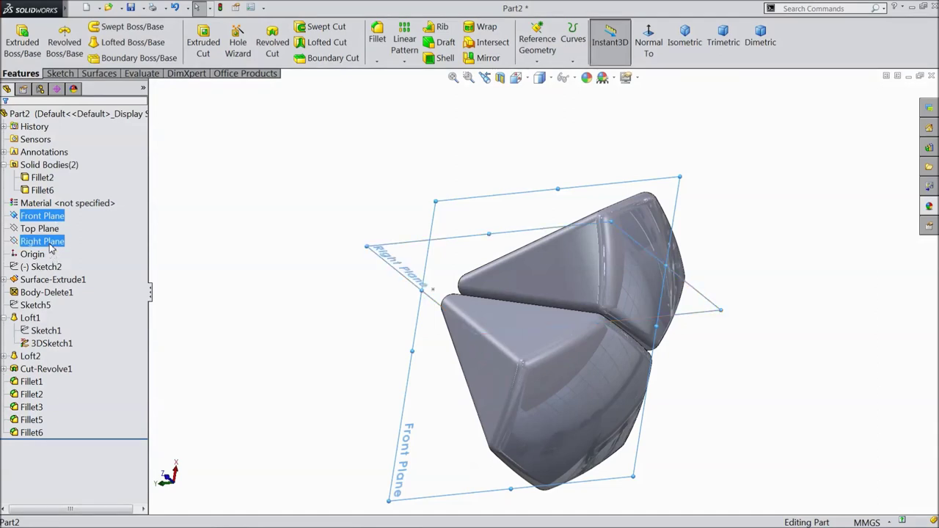
click(537, 45)
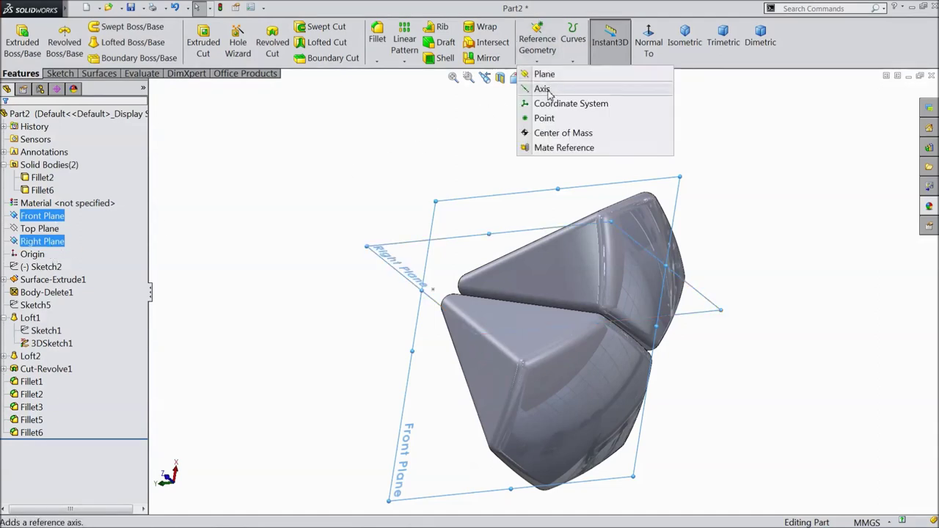
click(542, 89)
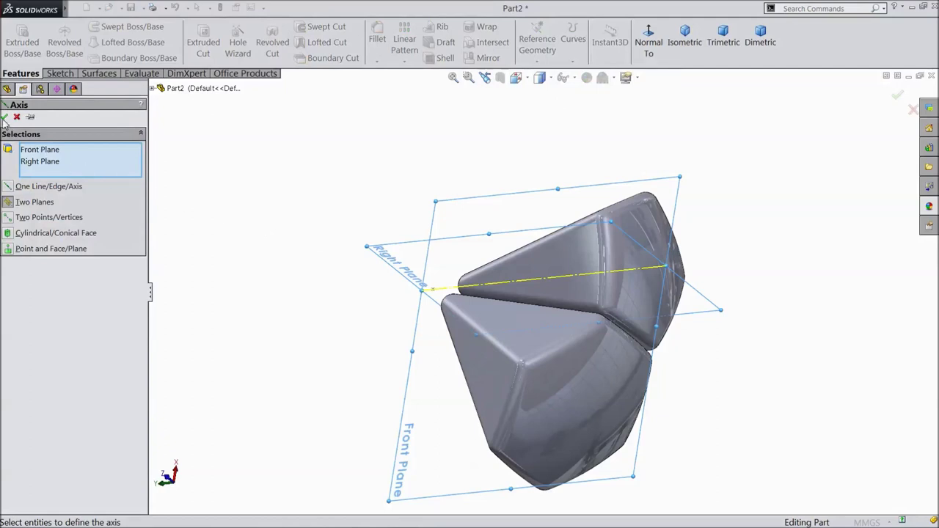
click(4, 118)
- Set up a circular body pattern about the new axis with 5 equally spaced instances over 360°, using the pentagonal body
click(409, 62)
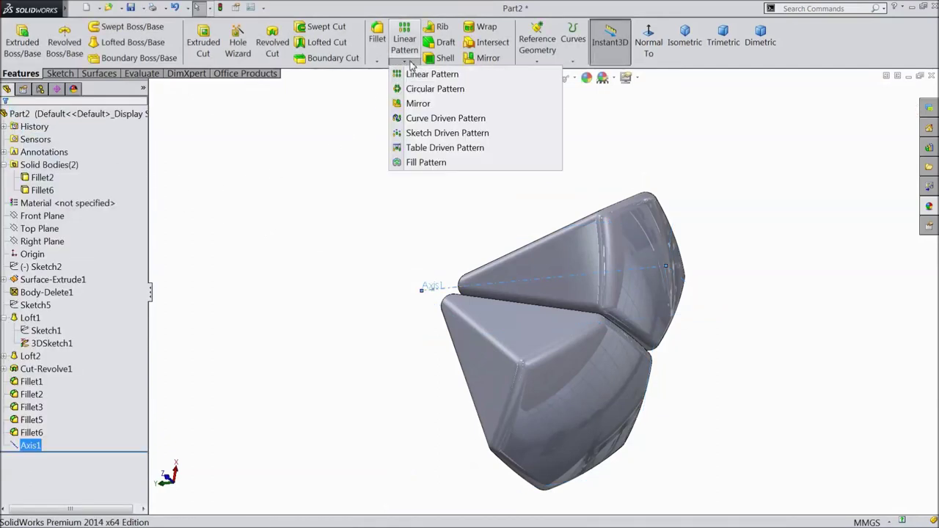
click(426, 89)
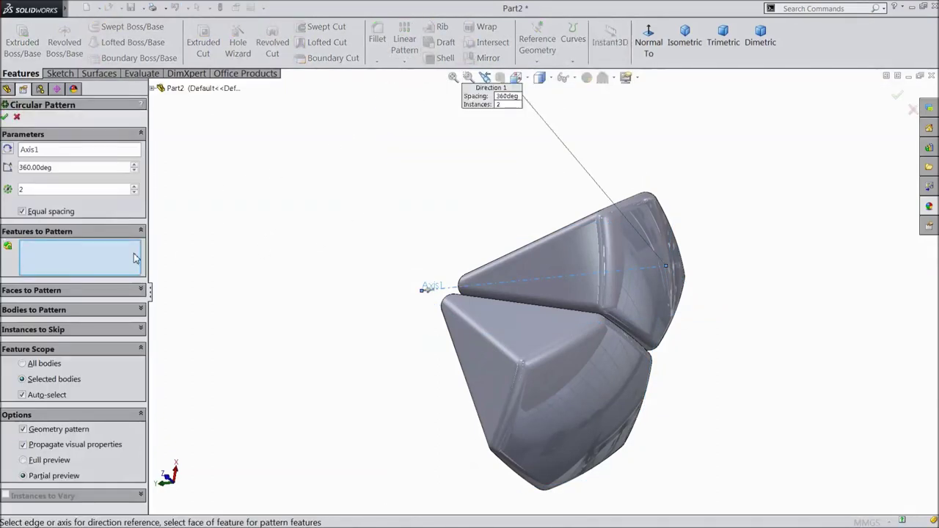
middle_drag(276, 264, 258, 256)
click(89, 310)
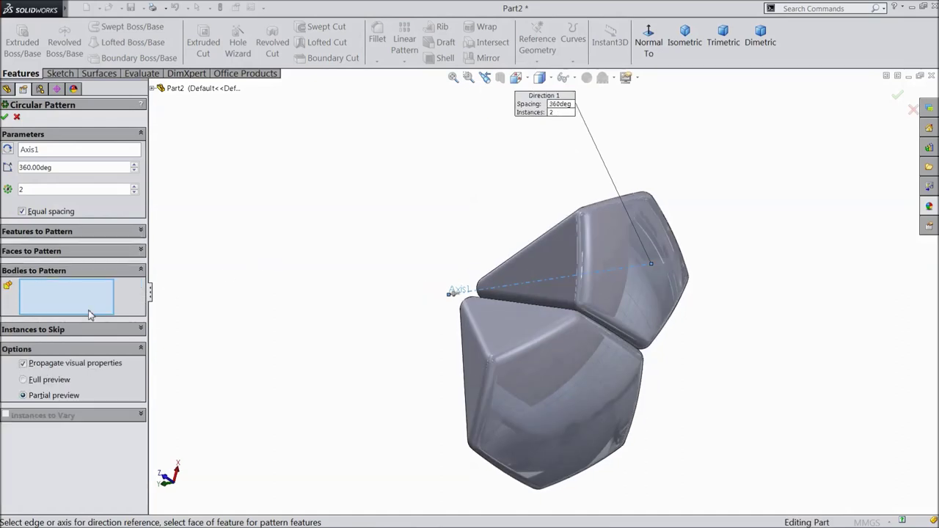
click(650, 306)
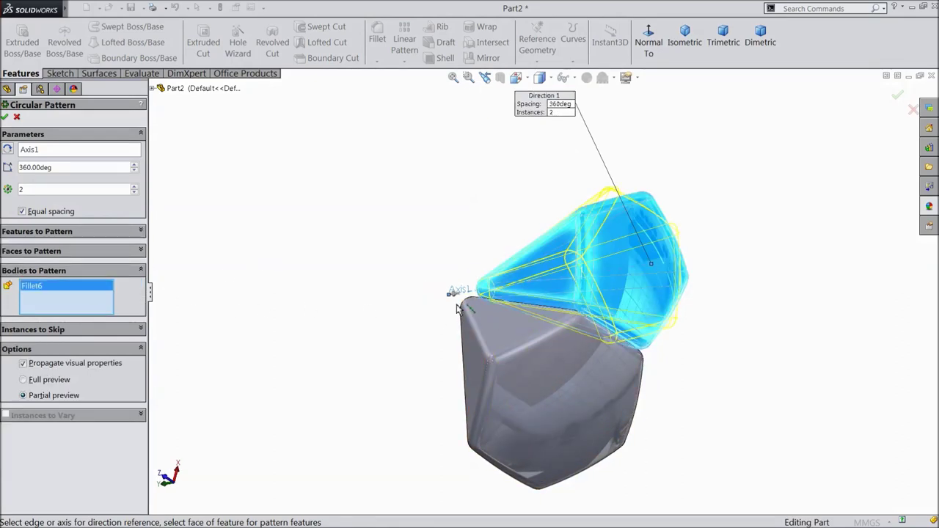
click(135, 188)
click(135, 188)
click(135, 187)
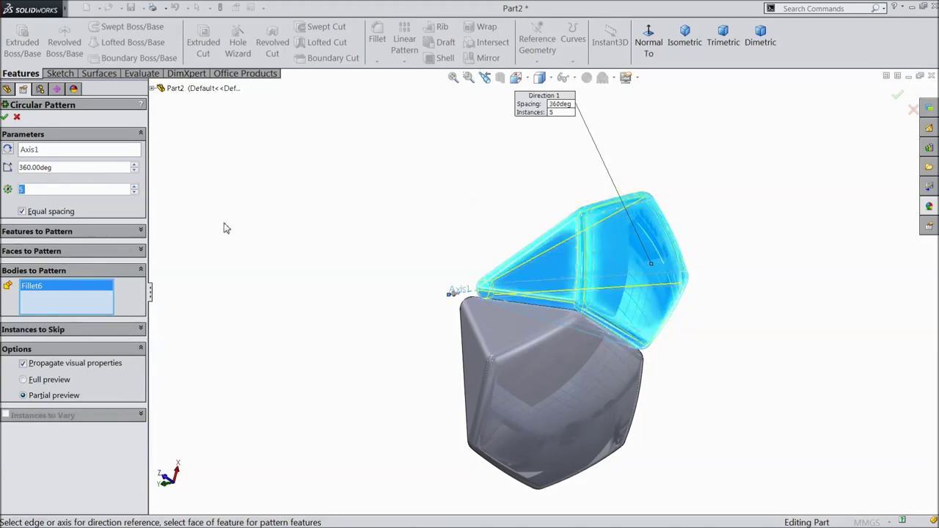
middle_drag(246, 233, 277, 208)
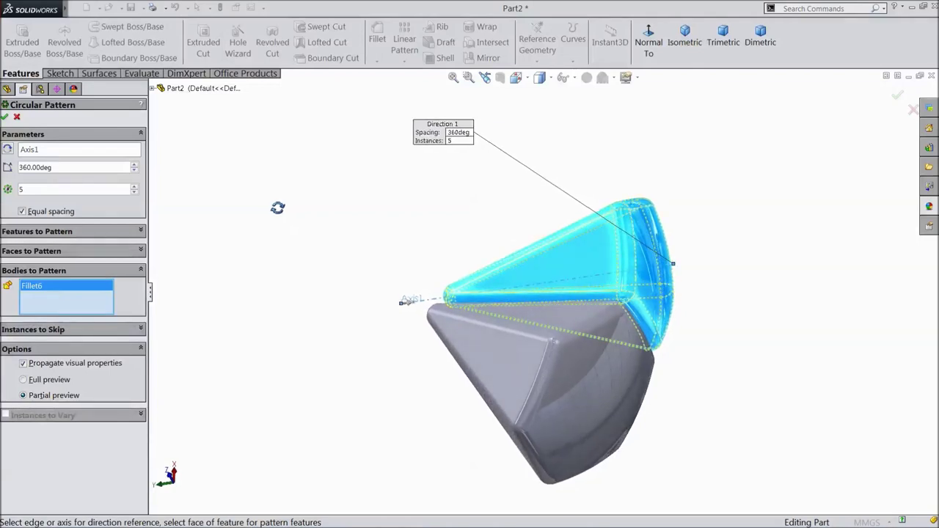
- Replace the pentagonal body with the hexagonal body in the circular pattern and apply it
right_click(41, 287)
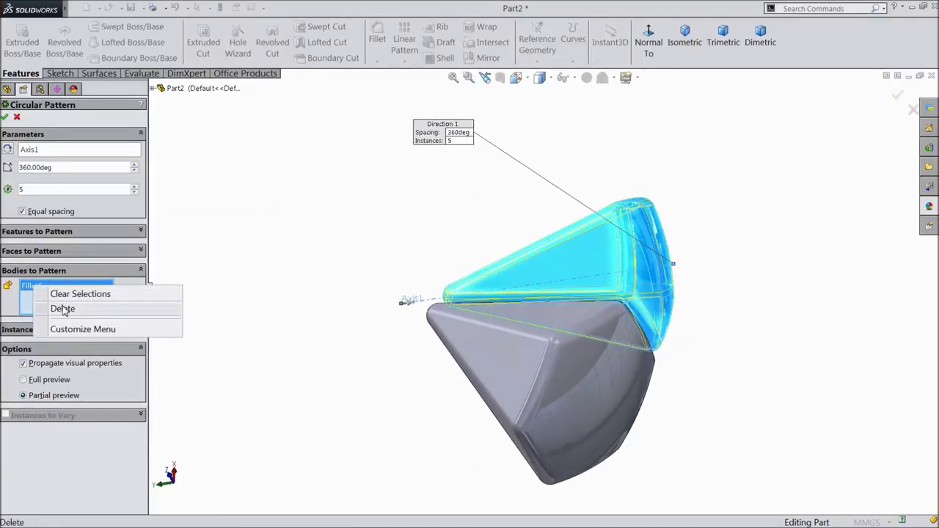
click(64, 309)
click(578, 396)
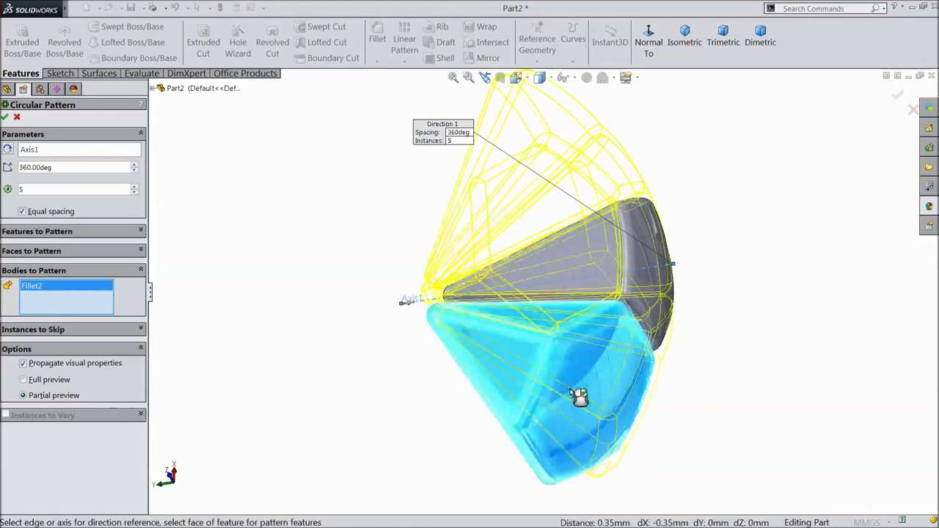
middle_drag(344, 308, 271, 310)
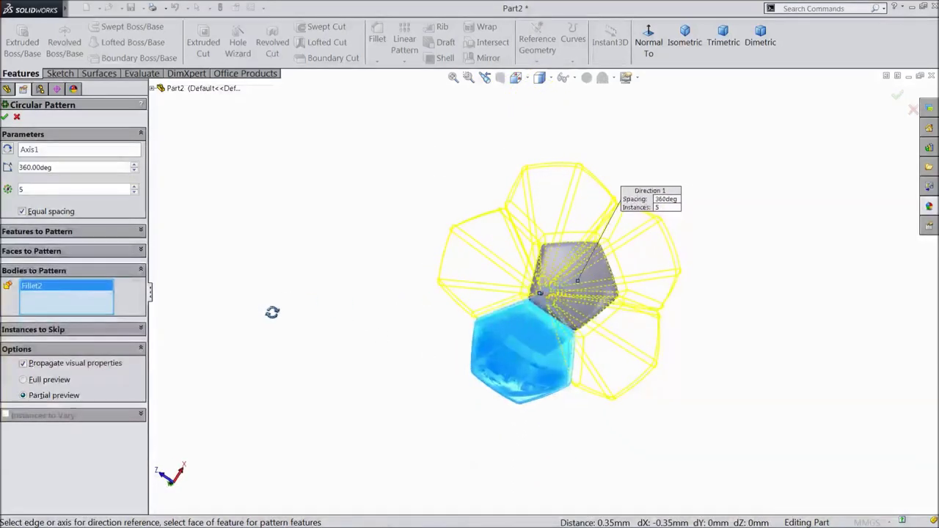
scroll(639, 283, down, 2)
scroll(604, 294, down, 2)
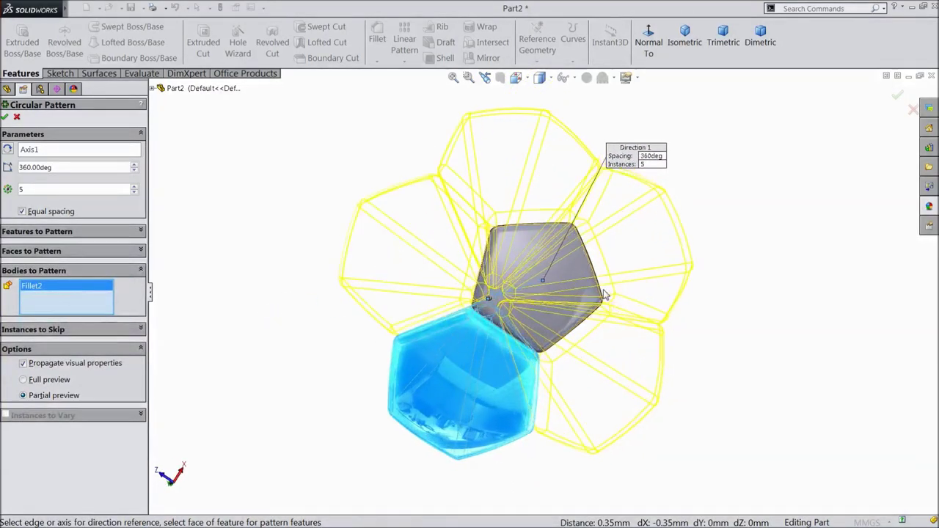
click(5, 117)
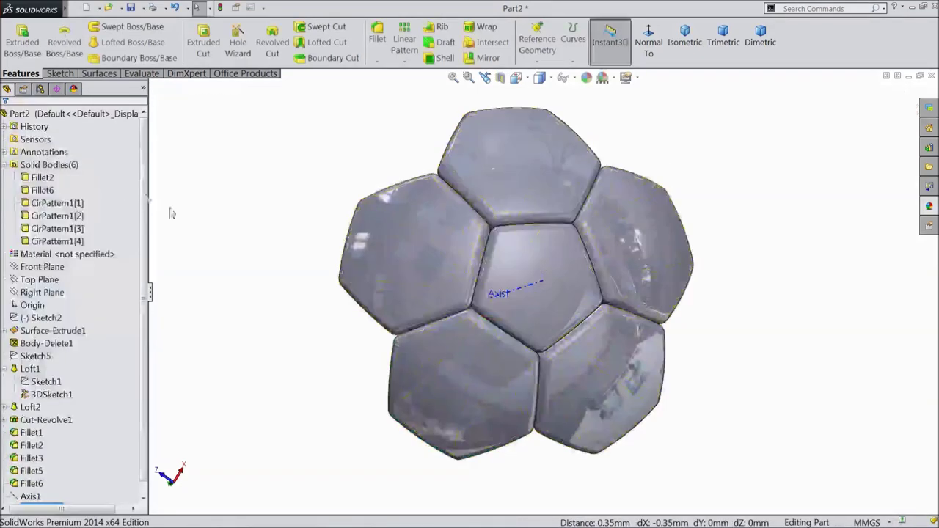
- Start a Move/Copy Body operation in Translate/Rotate mode on the central pentagonal body with Copy enabled, and open its rotation settings
middle_drag(269, 245, 324, 294)
mouse_move(308, 248)
middle_down()
mouse_move(325, 250)
mouse_move(310, 245)
middle_up()
mouse_move(57, 18)
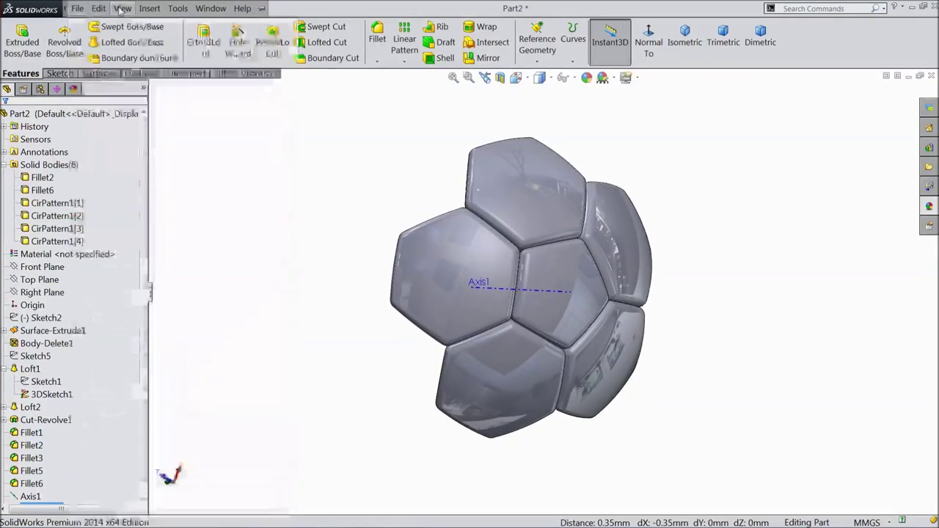
click(149, 8)
mouse_move(189, 59)
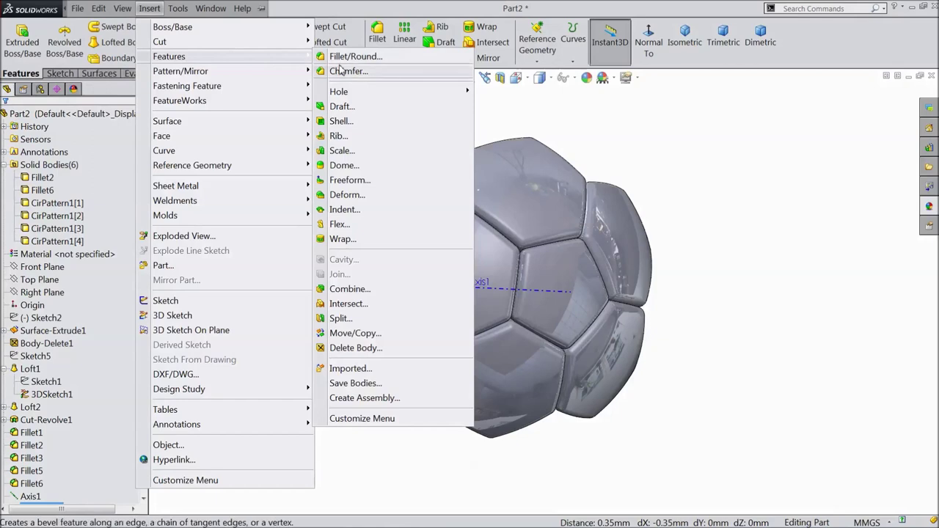
click(350, 334)
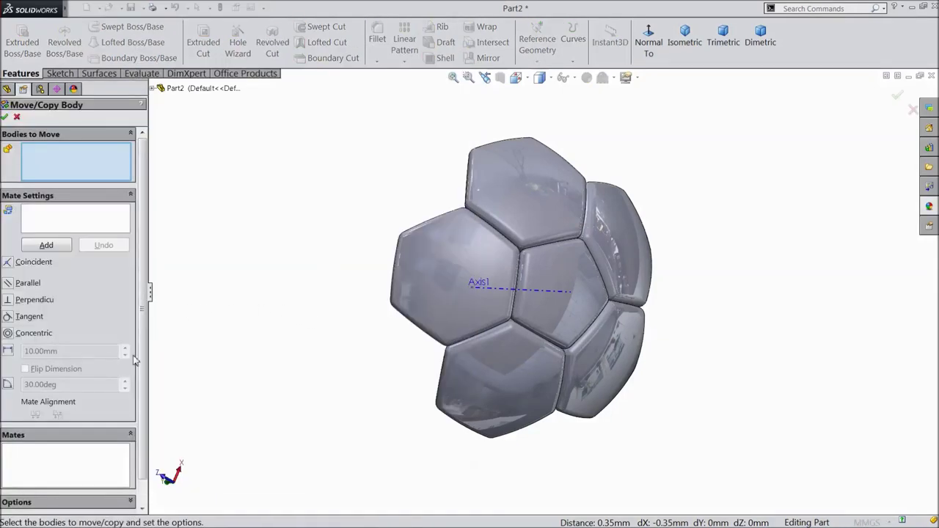
scroll(141, 416, down, 2)
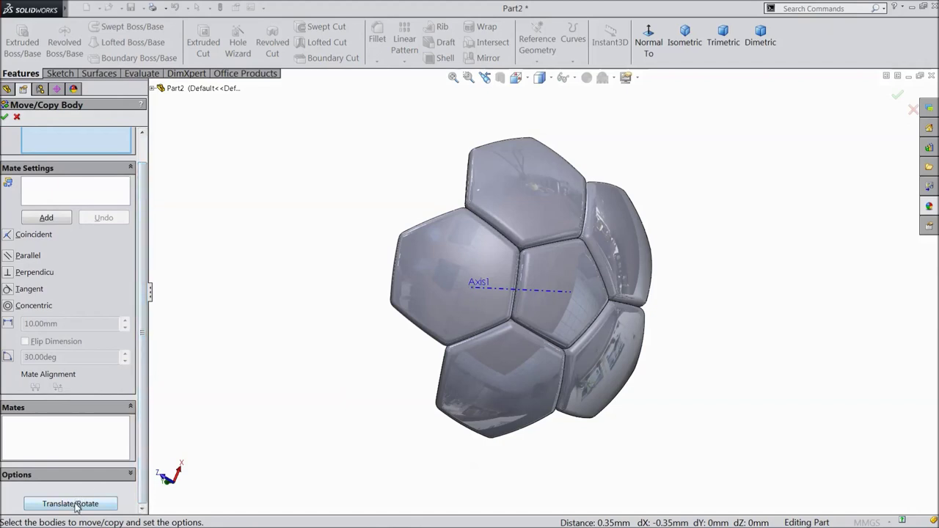
click(77, 496)
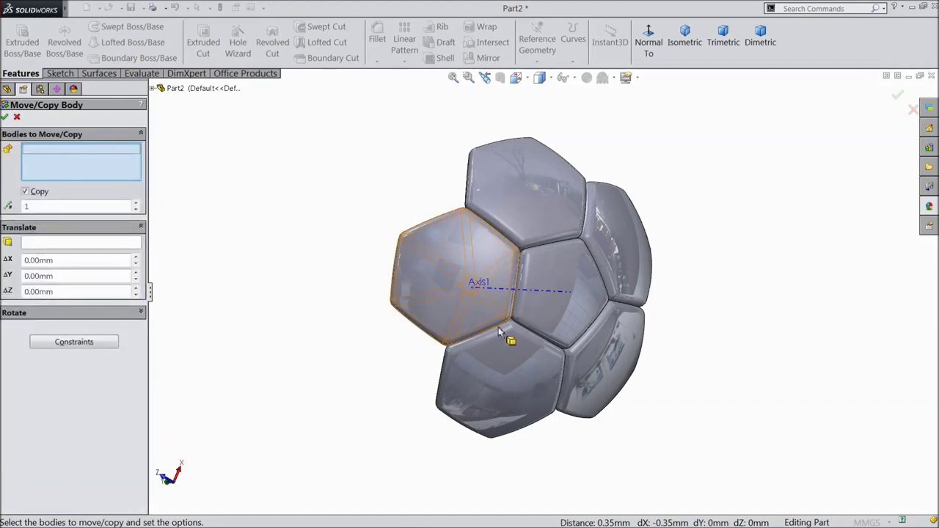
click(567, 318)
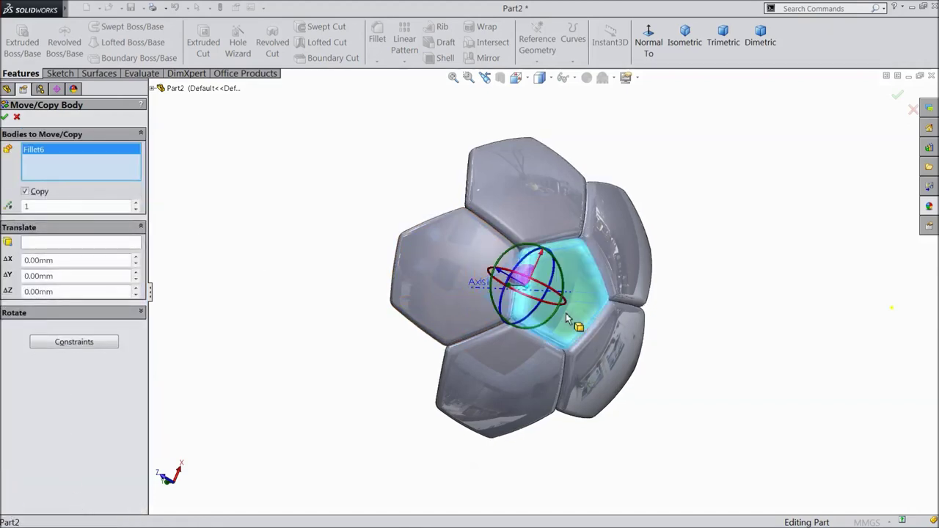
click(70, 314)
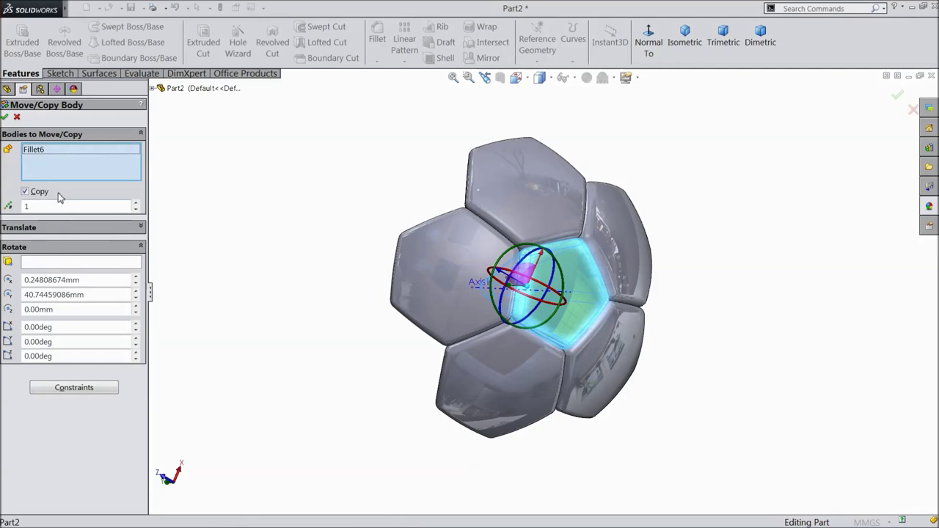
- Remove the pentagonal body from the copy selection and select it again
right_click(52, 153)
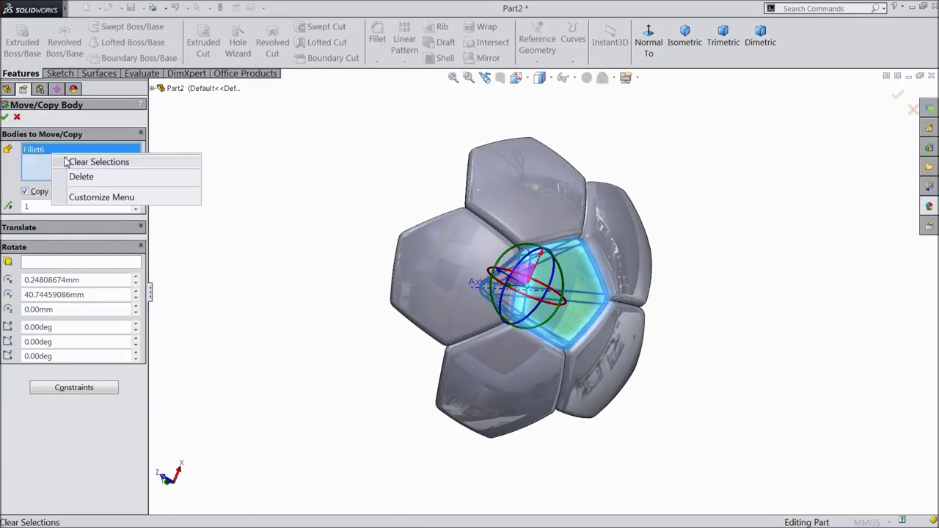
click(82, 177)
click(44, 265)
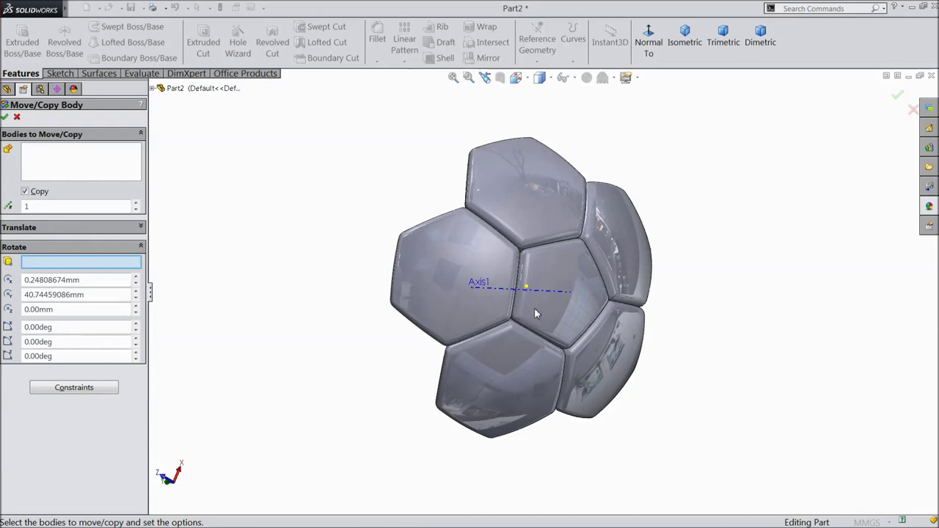
click(76, 153)
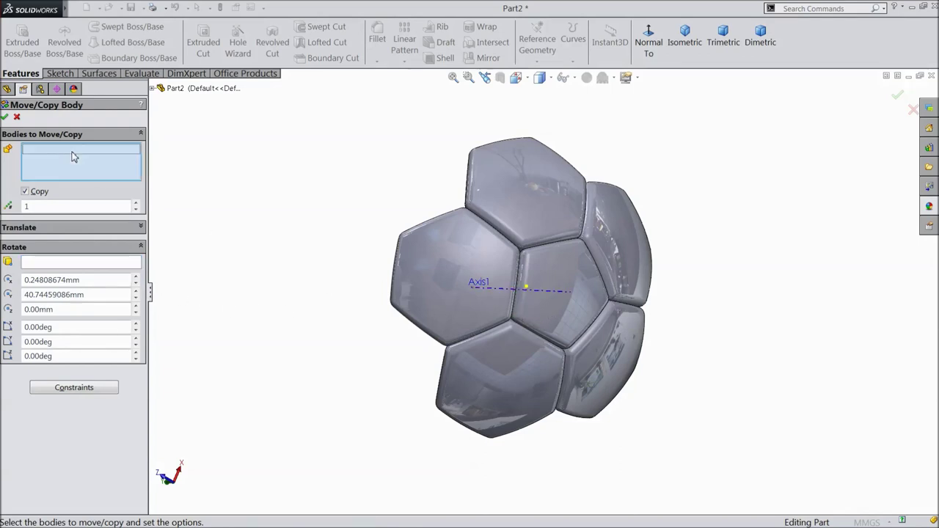
click(562, 309)
- Rotate the pentagonal copy 90° around X about the common center point and inspect its preview
click(70, 263)
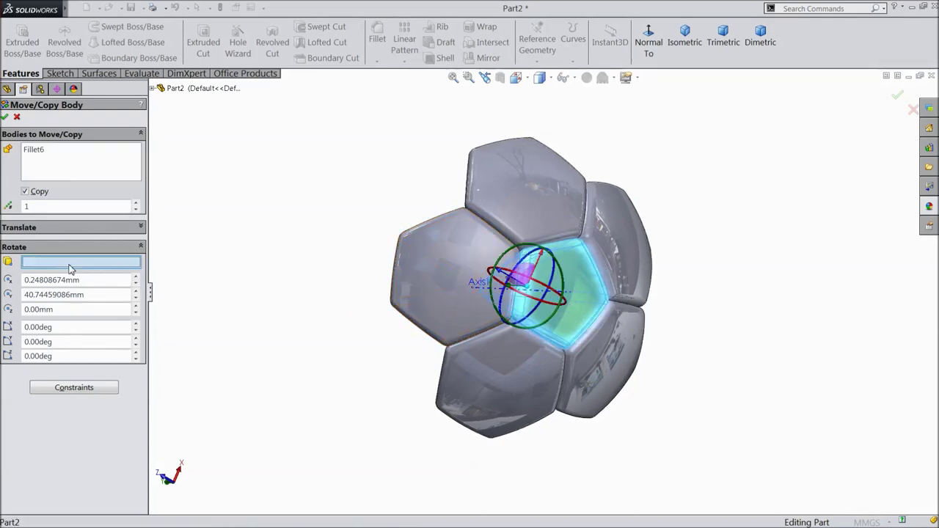
middle_drag(256, 237, 355, 248)
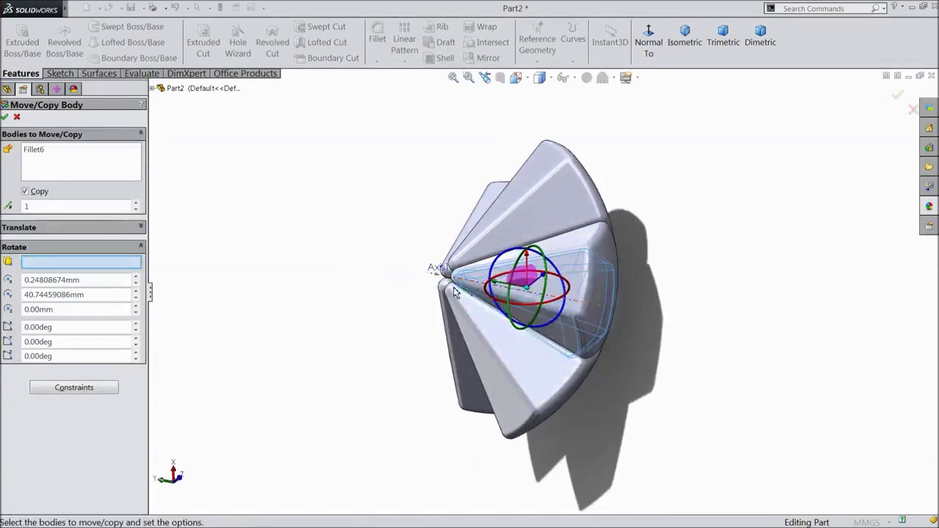
scroll(444, 277, down, 3)
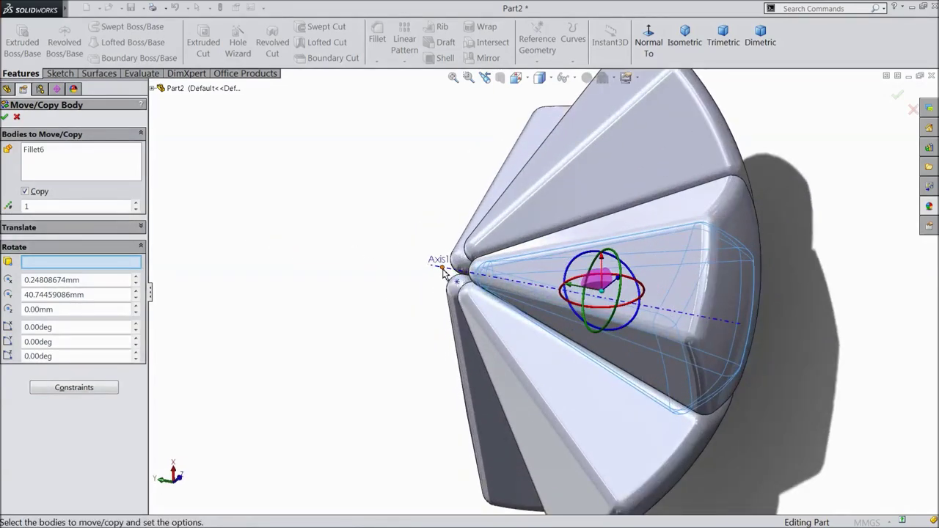
click(443, 269)
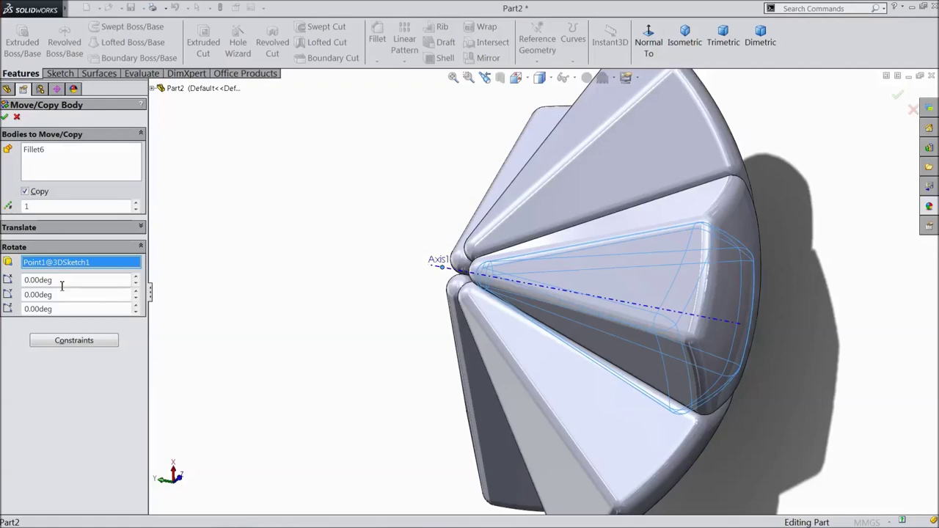
text(90)
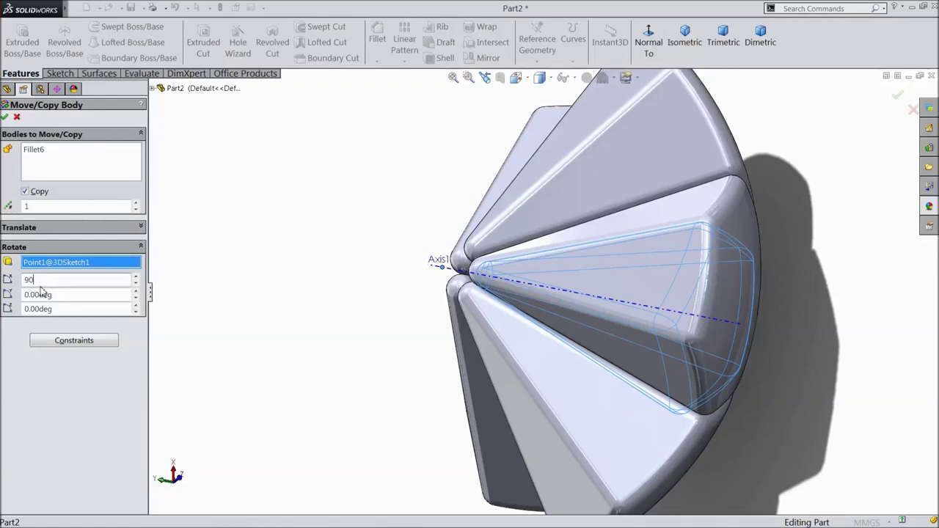
key(Return)
scroll(286, 323, up, 3)
middle_drag(299, 345, 369, 223)
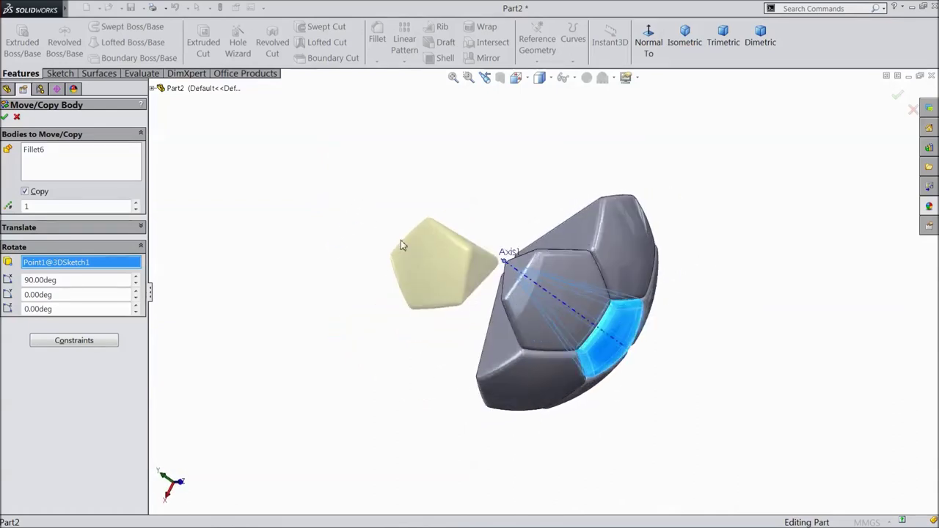
- Apply the Move/Copy Body operation to create the rotated copy of the pentagonal body
scroll(533, 299, down, 3)
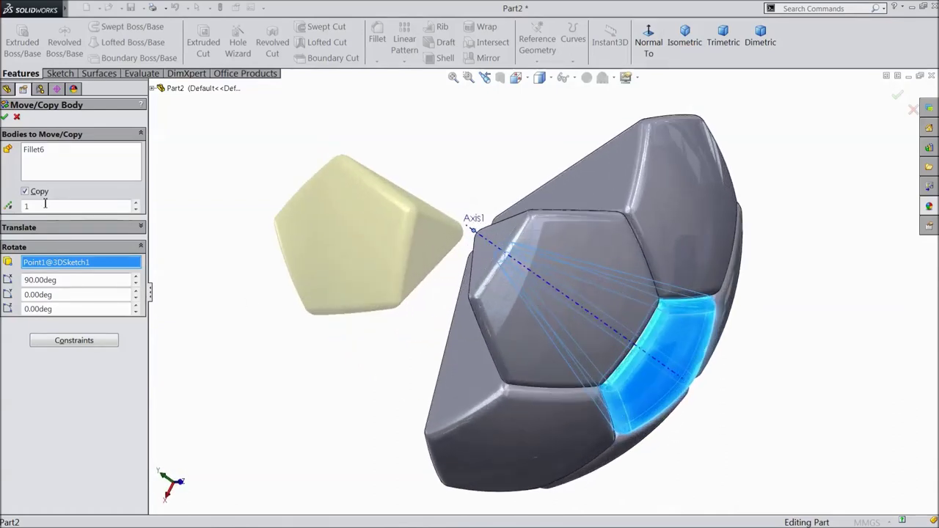
click(4, 117)
middle_drag(238, 303, 273, 298)
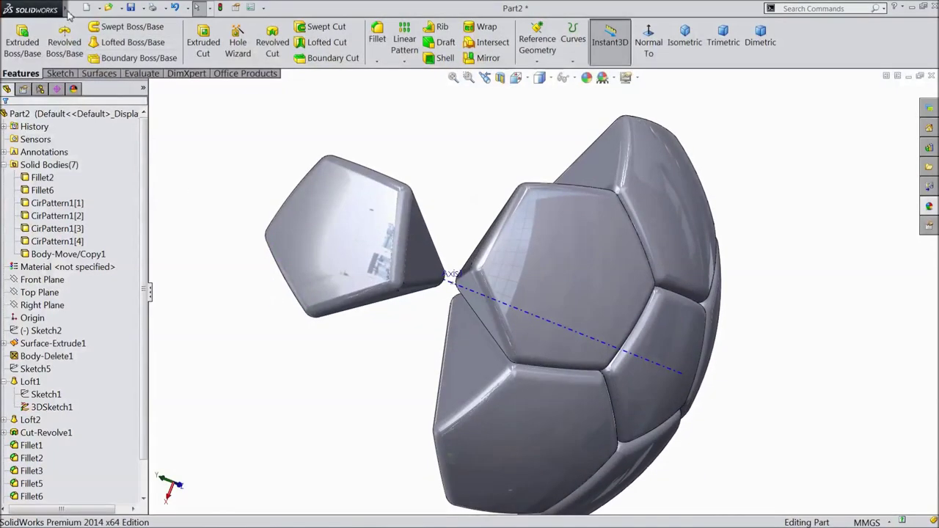
- Start a Move/Copy Body operation in constraint mode and choose the copied pentagonal body as the body to move
mouse_move(69, 13)
click(150, 8)
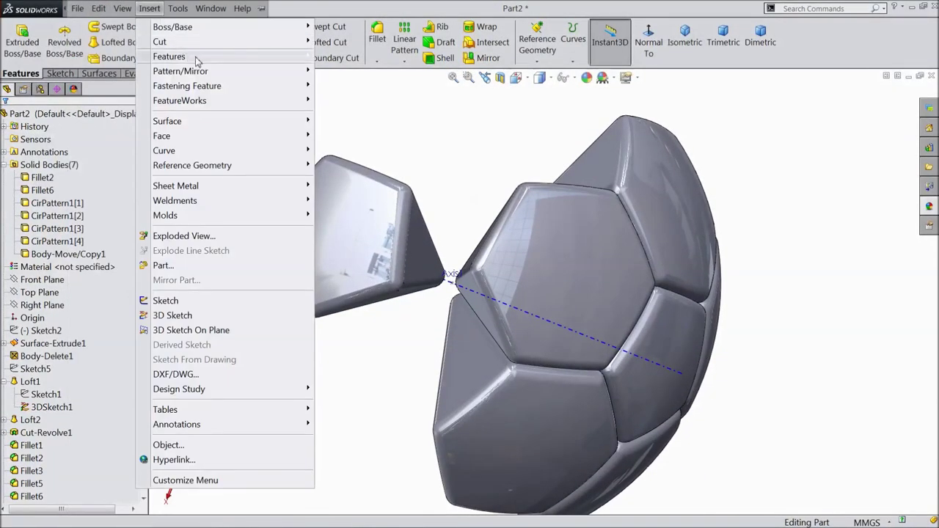
mouse_move(255, 57)
click(343, 334)
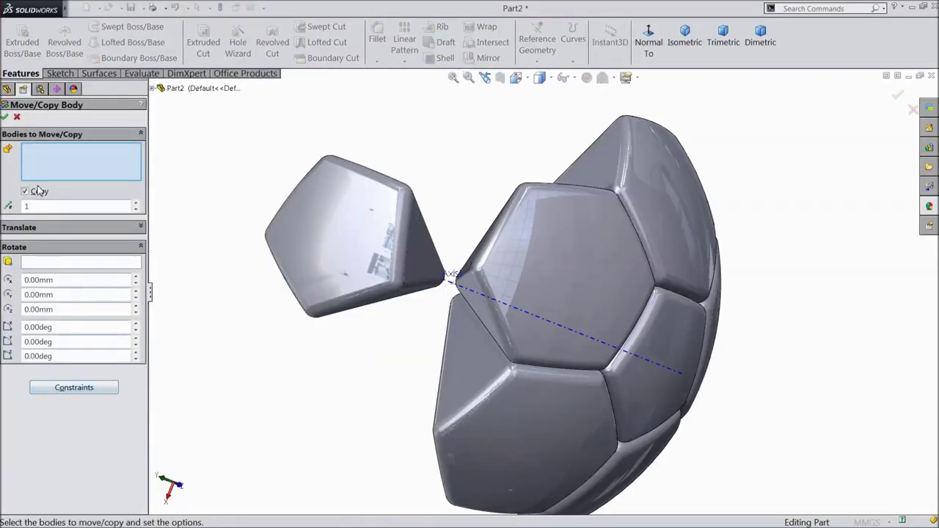
click(73, 387)
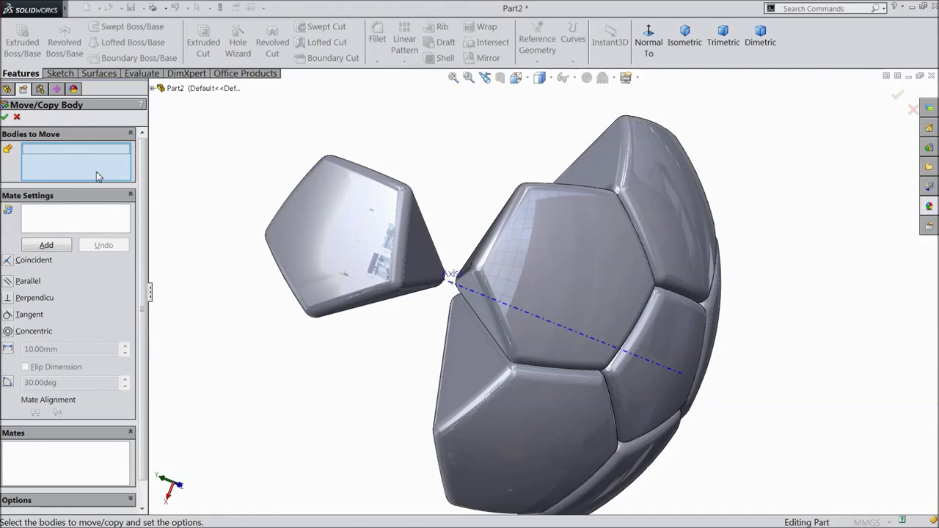
click(321, 275)
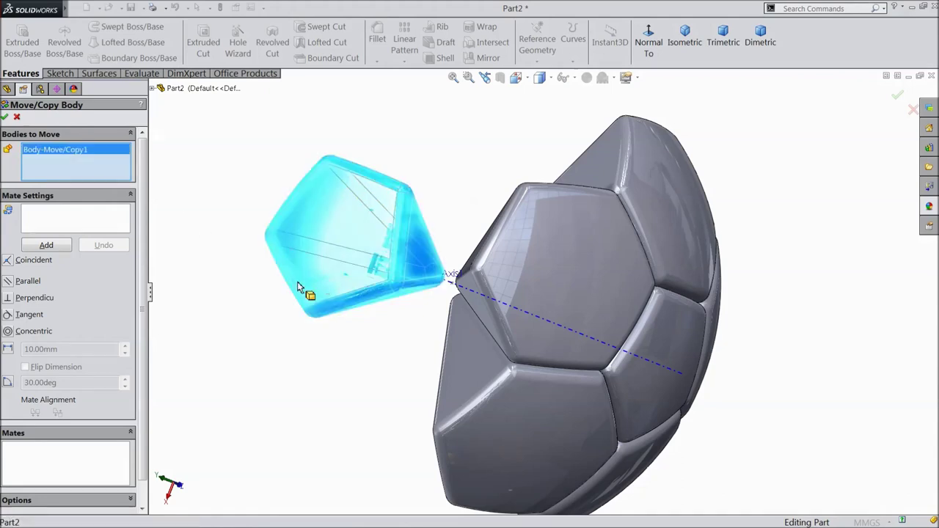
- Add a coincident mate between a flat side face of the pentagonal copy and the exposed side face of a neighbouring hexagonal body
click(62, 224)
middle_drag(374, 377, 372, 306)
click(383, 300)
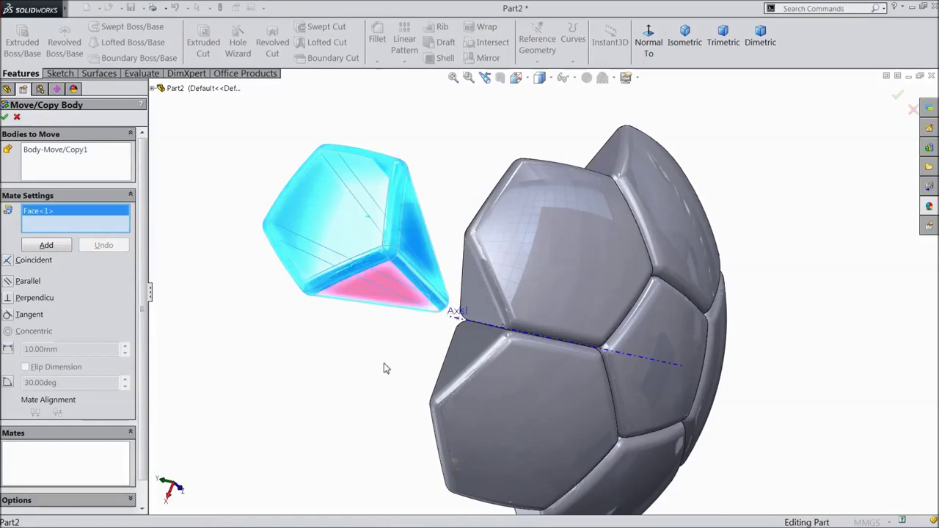
click(462, 358)
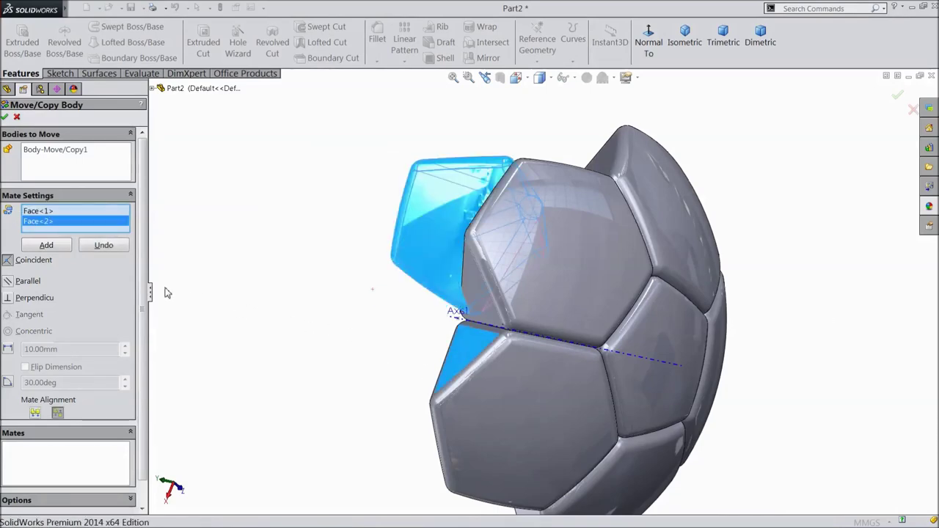
click(46, 245)
- Add a second coincident mate between another side face of the pentagonal copy and the facing side of the adjacent hexagonal body
middle_drag(307, 262, 293, 315)
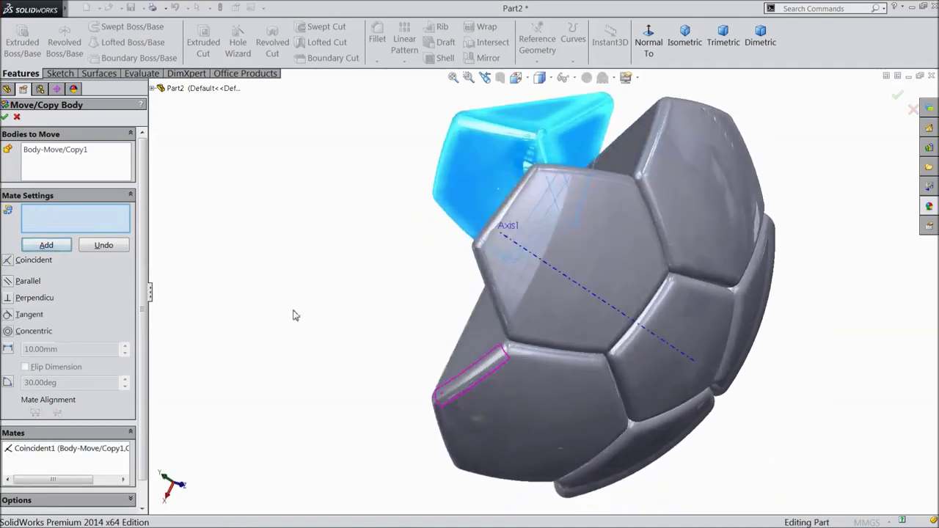
click(580, 153)
middle_drag(423, 275, 509, 294)
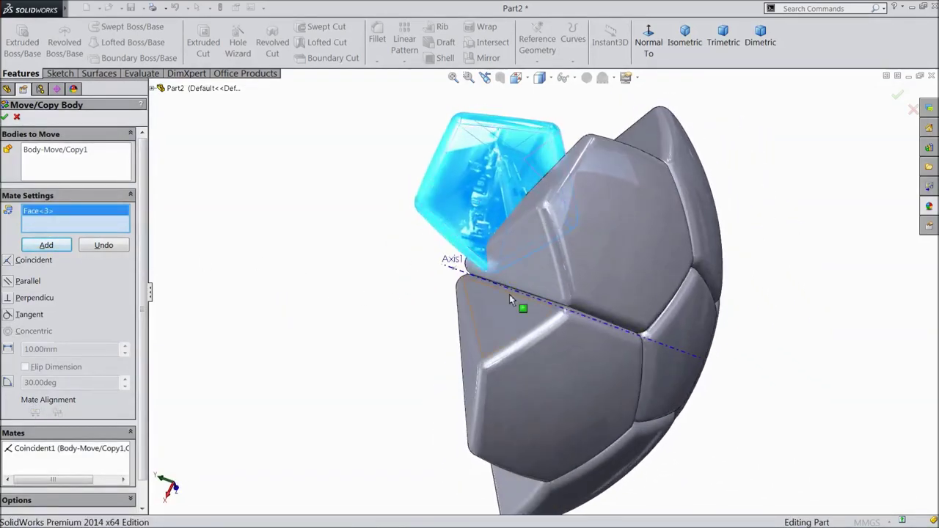
click(535, 267)
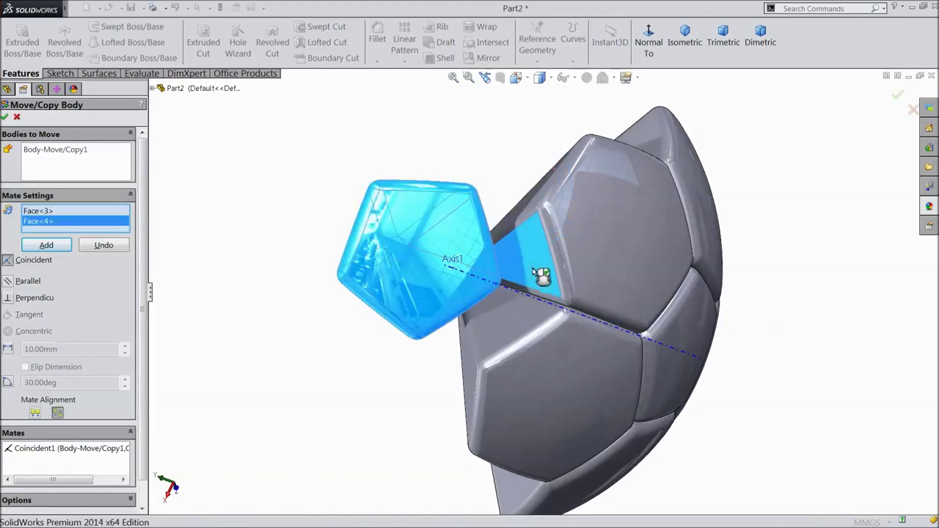
click(47, 245)
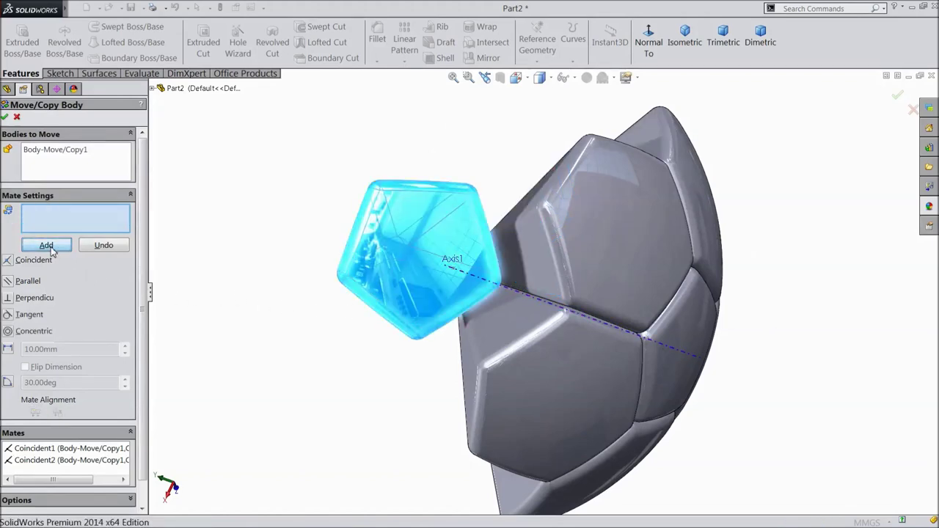
- Make the outer faces of the pentagonal copy and a neighbouring hexagonal body concentric, and apply the body move
click(547, 385)
click(428, 291)
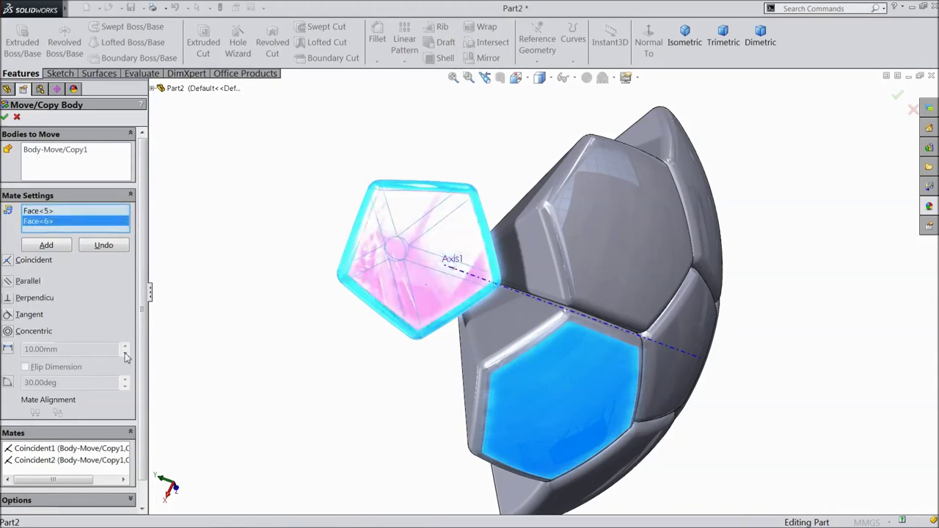
click(31, 334)
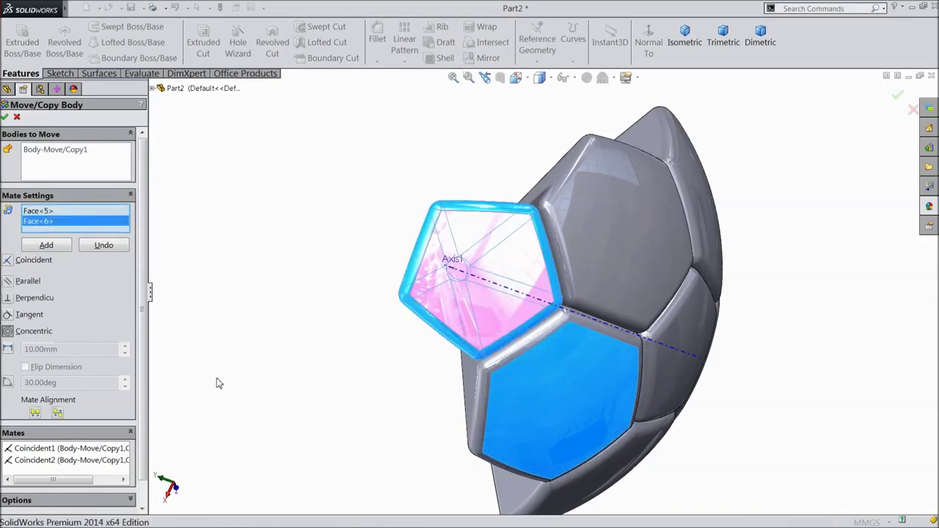
click(5, 118)
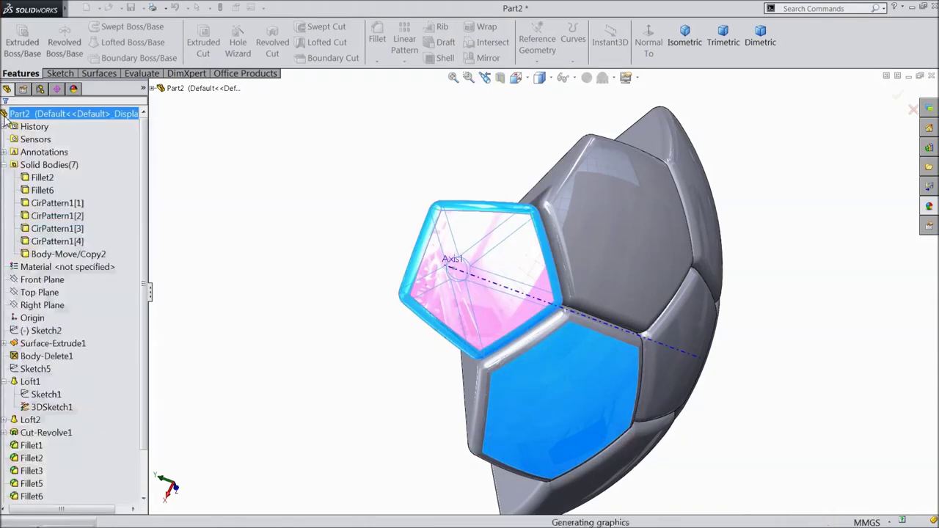
middle_drag(411, 352, 455, 358)
scroll(363, 354, up, 3)
scroll(683, 360, down, 3)
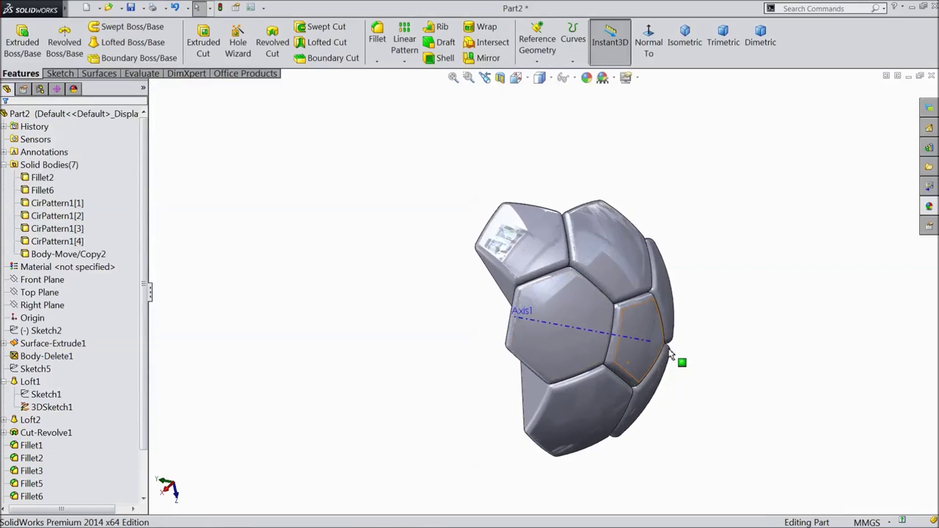
- Circular-pattern the mated pentagonal body around Axis1 with 5 equally spaced instances over 360°
click(531, 323)
middle_drag(337, 235, 423, 212)
click(404, 61)
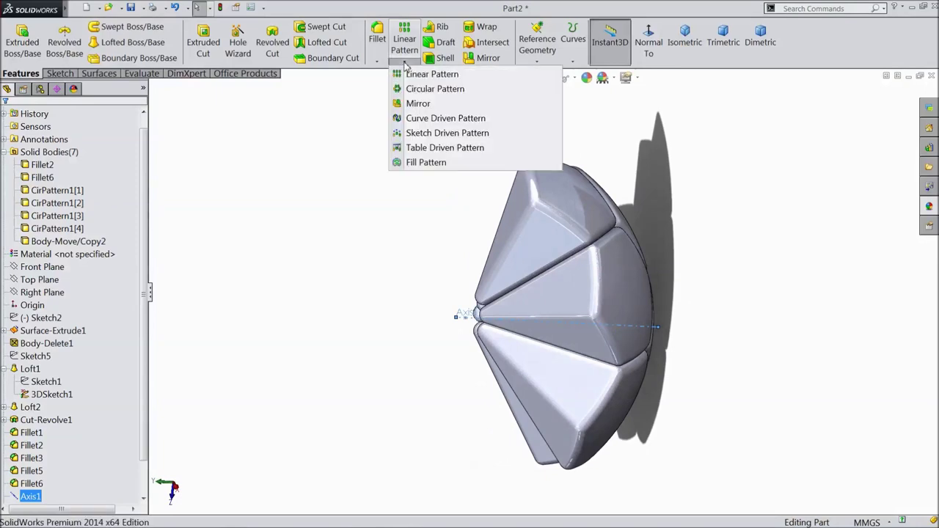
click(422, 89)
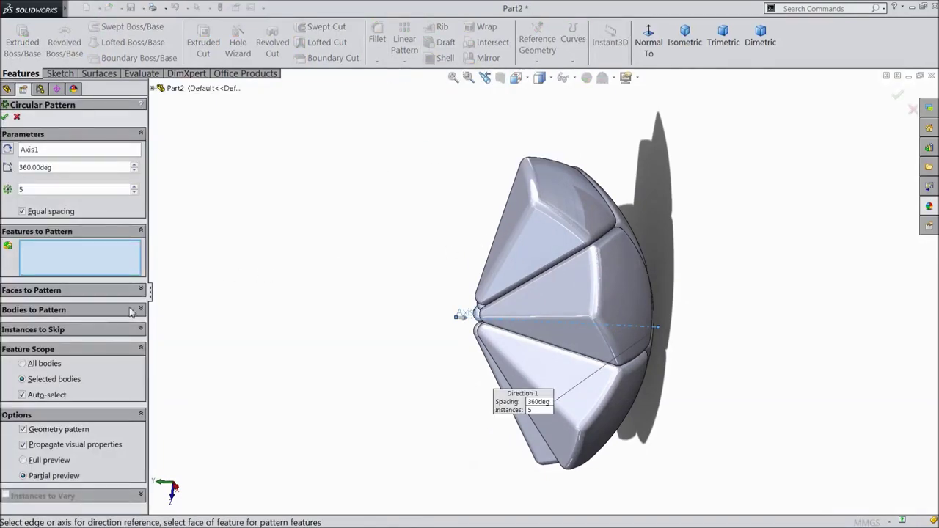
click(63, 311)
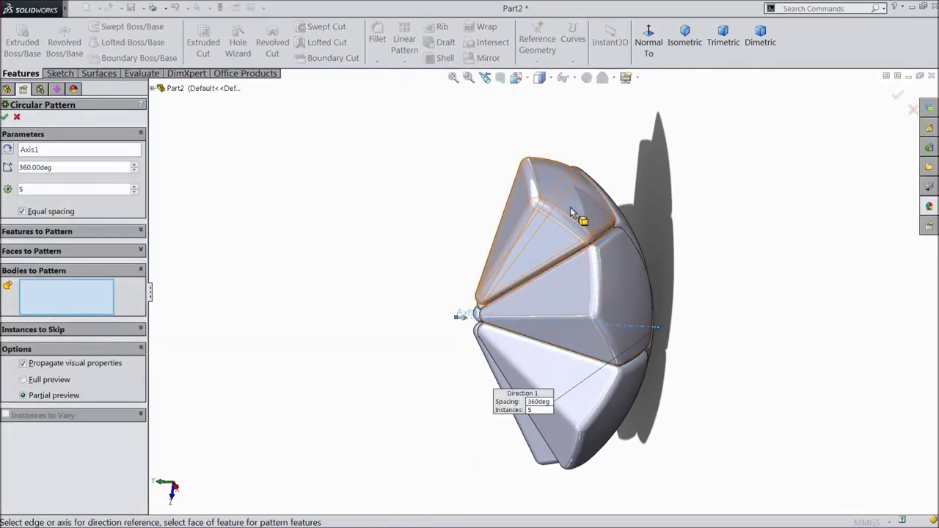
click(534, 232)
middle_drag(534, 232, 539, 277)
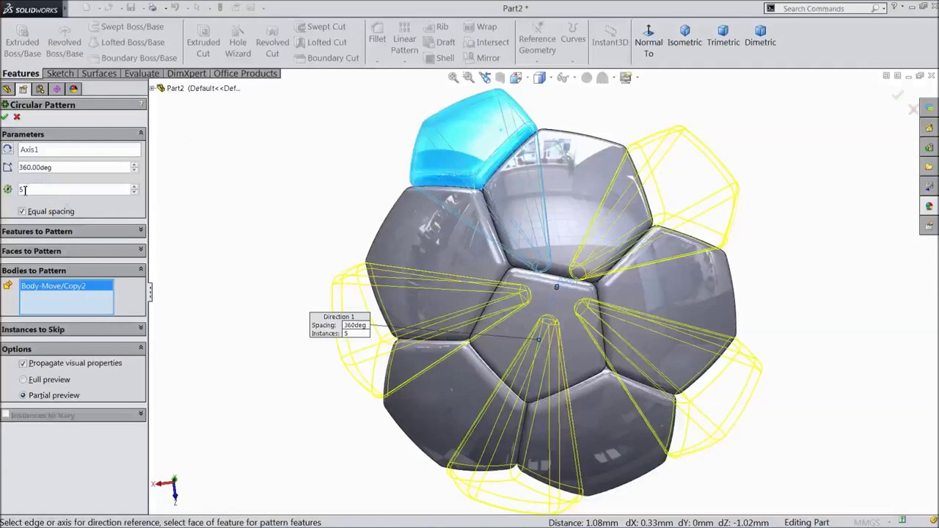
click(6, 117)
middle_drag(308, 225, 338, 240)
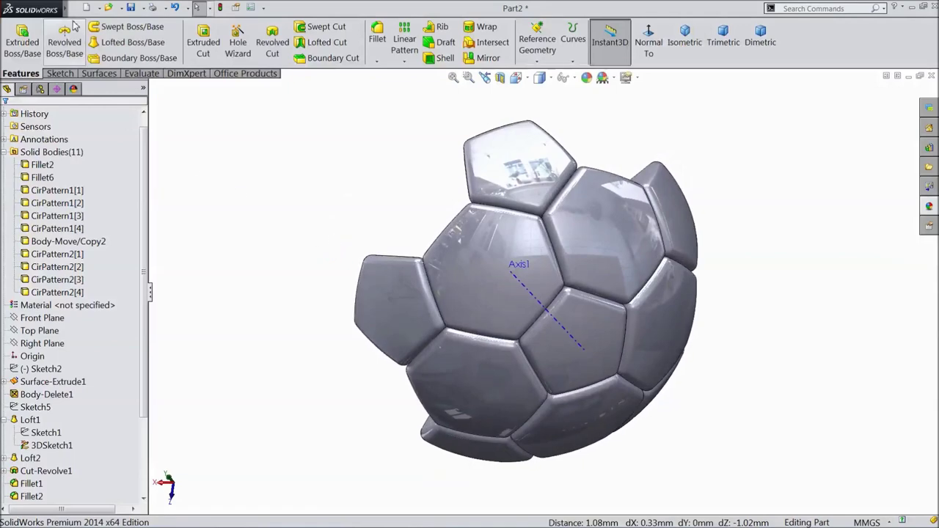
- Start a Move/Copy Body operation in Translate/Rotate mode on a hexagonal body with Copy enabled, and open its rotation settings
mouse_move(65, 13)
click(98, 8)
mouse_move(149, 9)
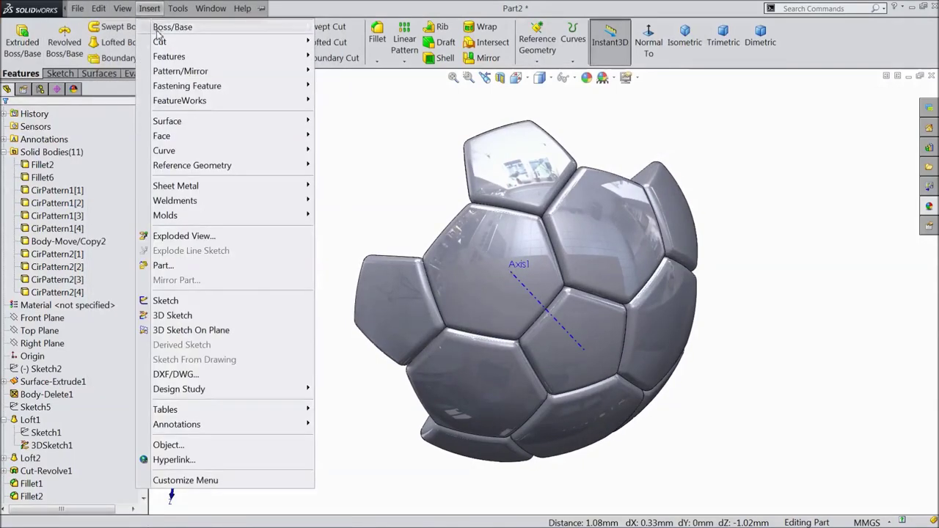
mouse_move(306, 73)
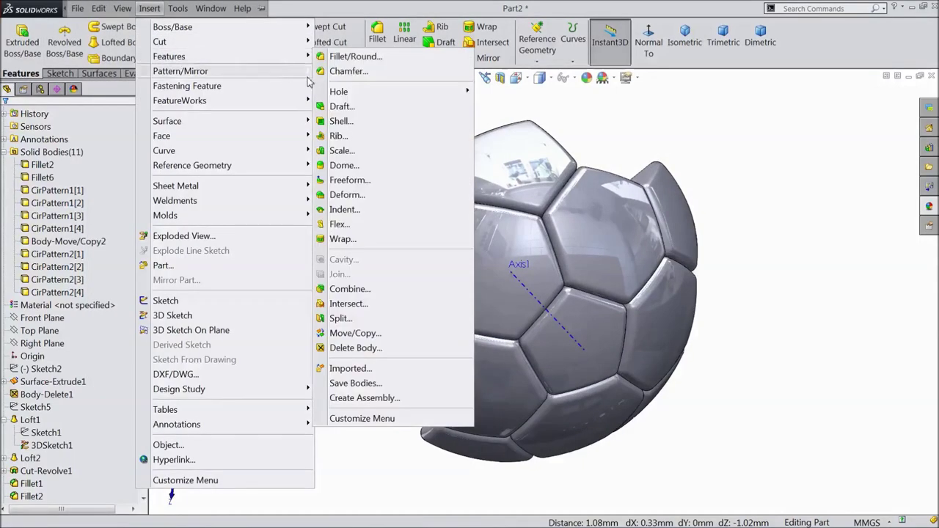
click(347, 334)
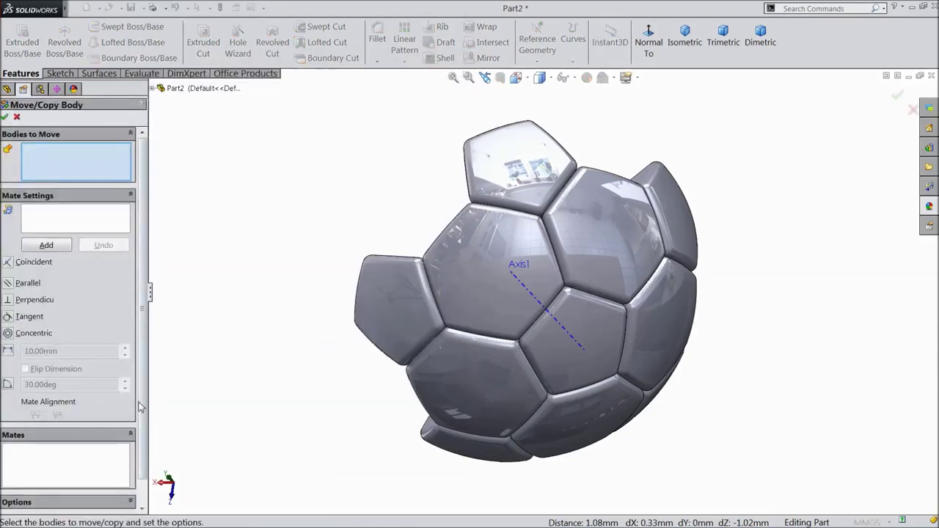
scroll(140, 420, down, 1)
click(70, 508)
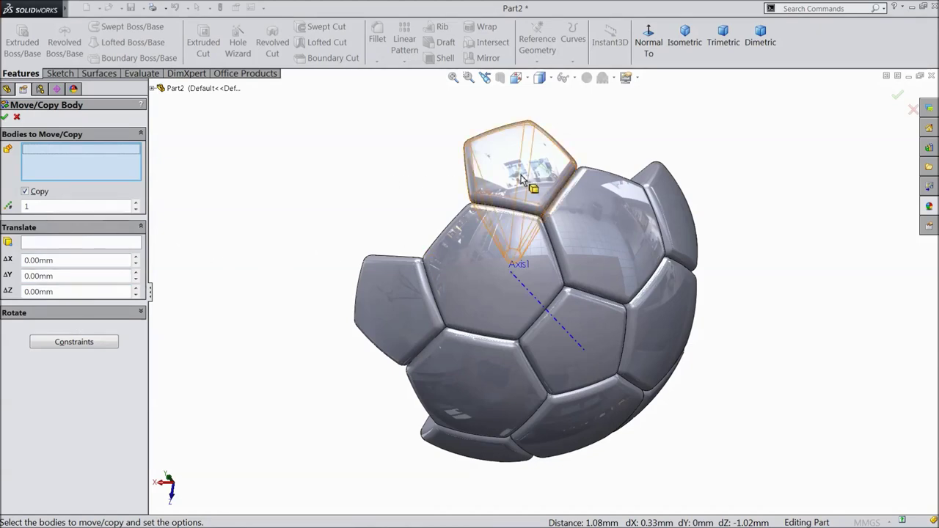
click(601, 233)
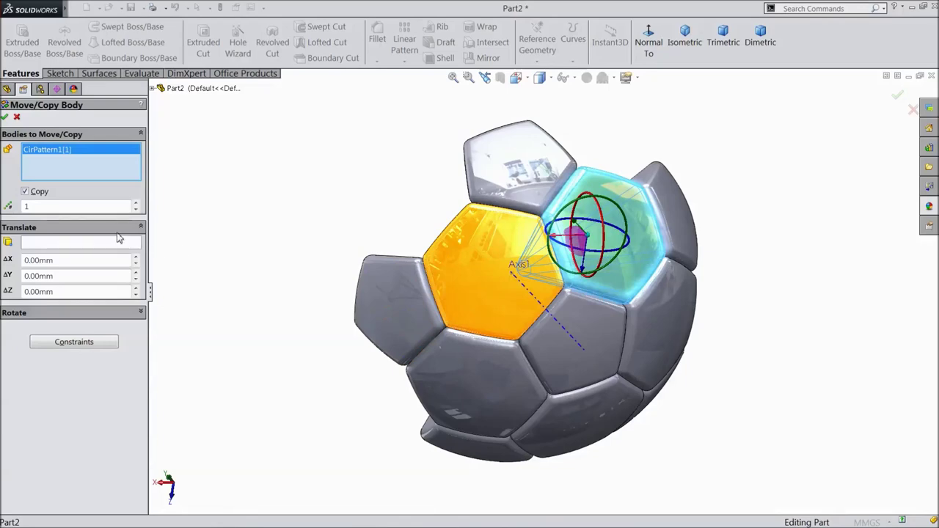
click(99, 314)
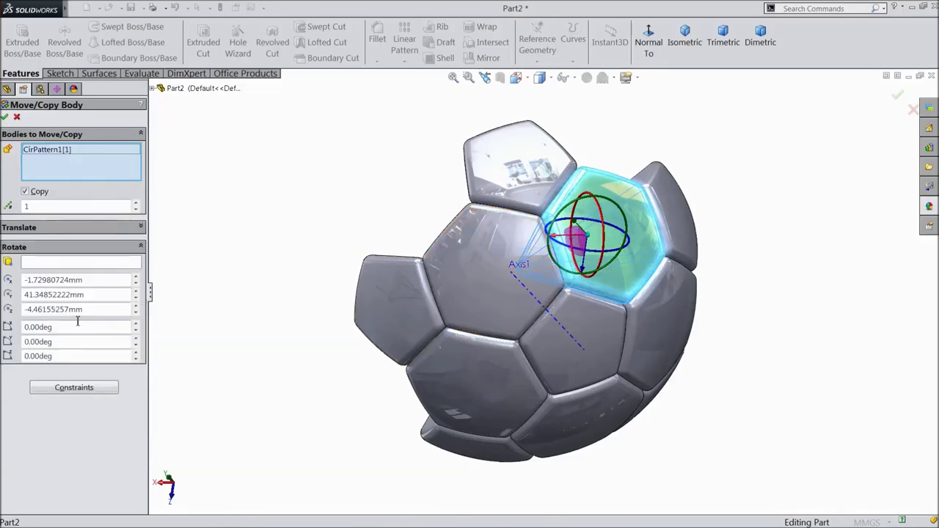
- Rotate the hexagonal copy 60° around X about the common center point and apply it
middle_drag(333, 193, 474, 258)
scroll(476, 255, down, 3)
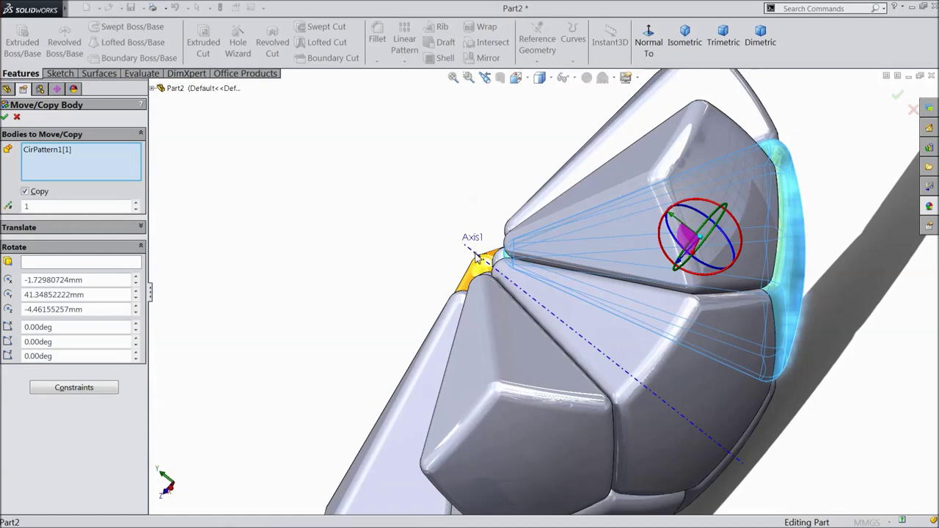
click(66, 263)
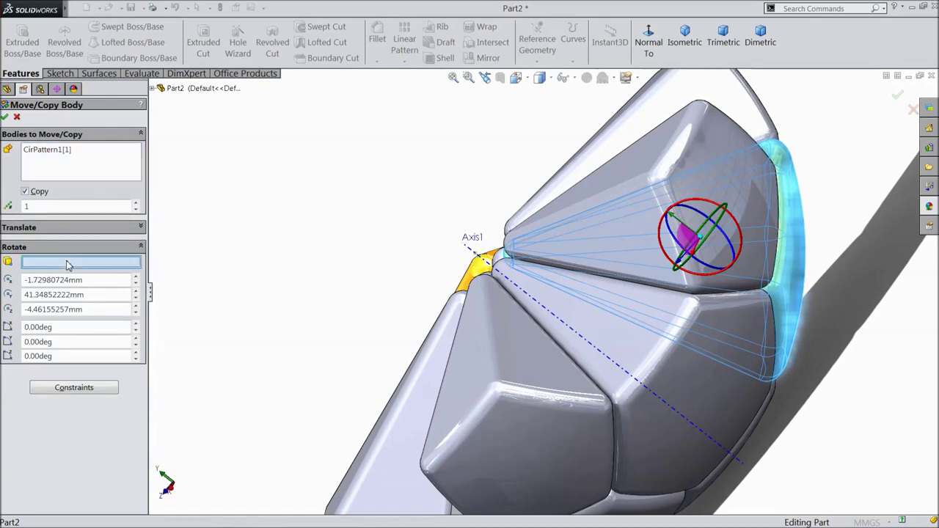
click(477, 256)
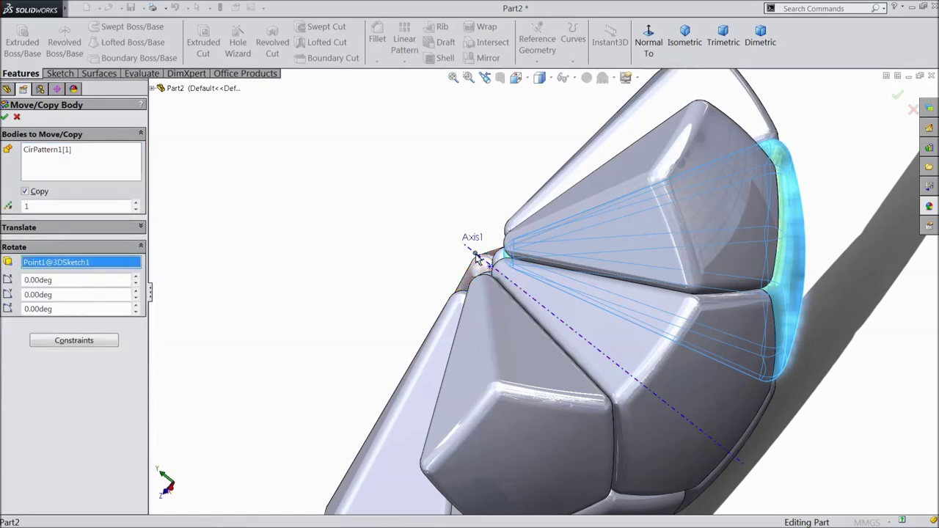
drag(62, 285, 21, 279)
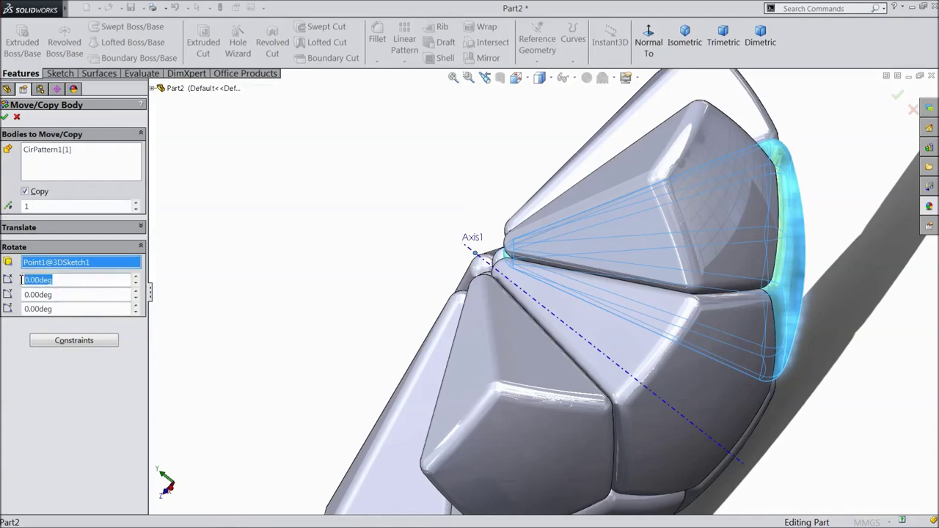
text(60)
key(Return)
middle_drag(302, 327, 286, 288)
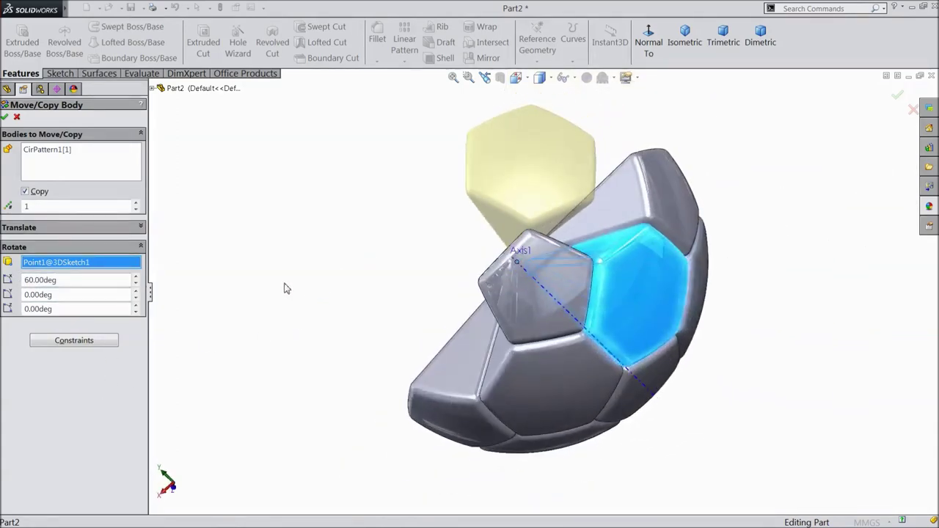
click(5, 118)
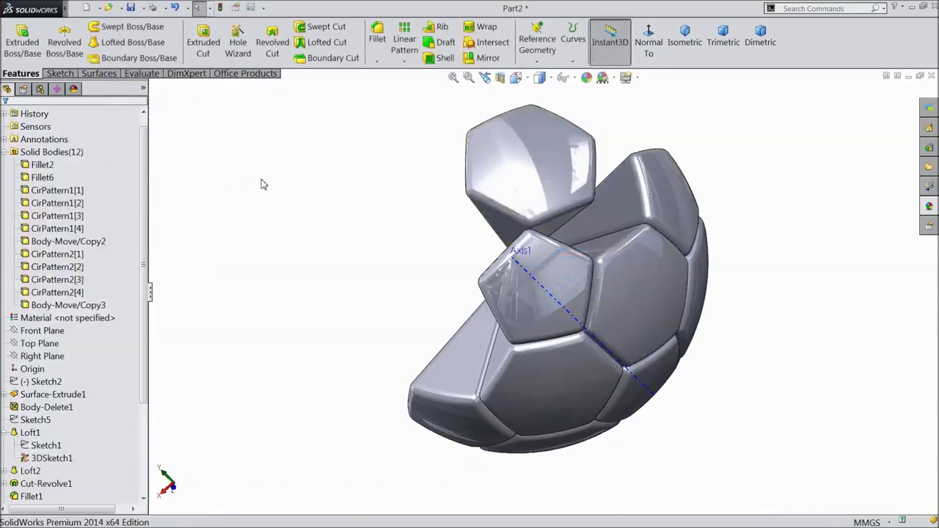
- Start a Move/Copy Body operation in Constraints mode and select the rotated hexagonal copy as the body to move
mouse_move(374, 223)
middle_down()
mouse_move(350, 183)
mouse_move(357, 224)
middle_up()
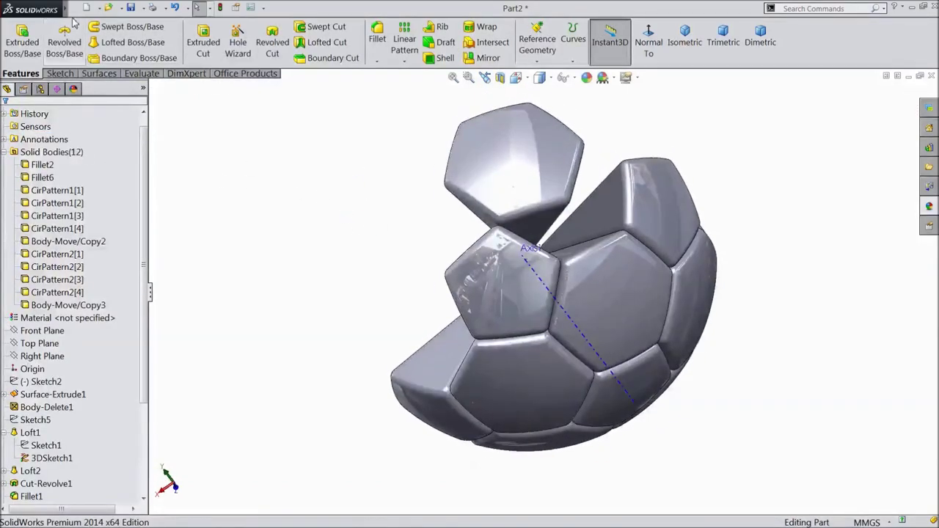
mouse_move(66, 11)
click(177, 8)
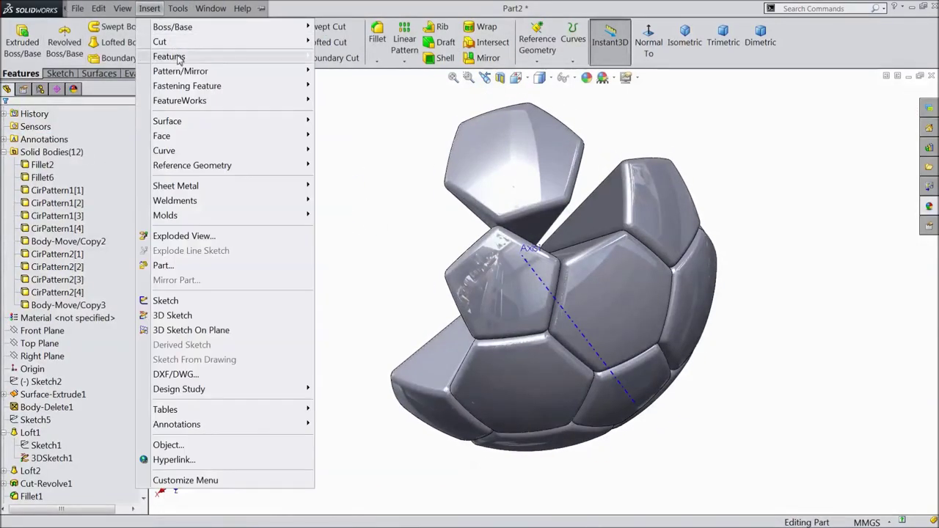
mouse_move(272, 64)
click(346, 335)
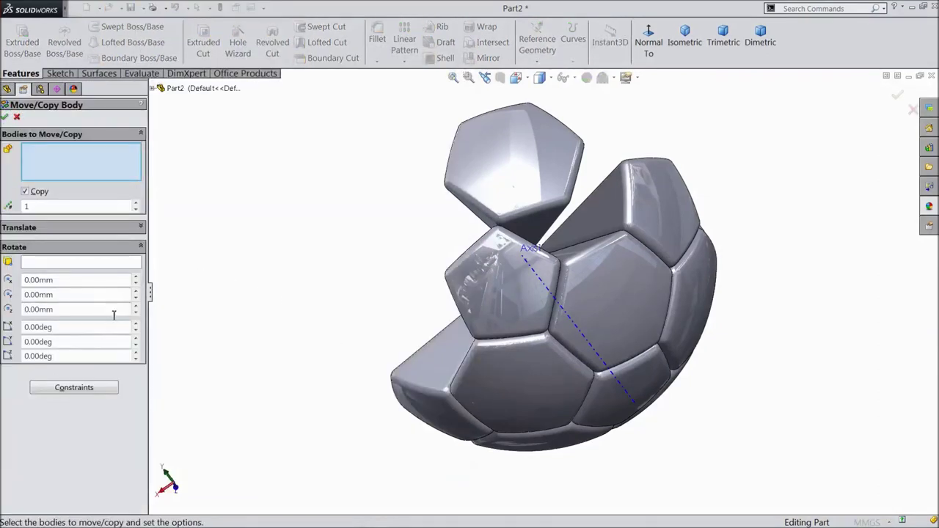
click(74, 387)
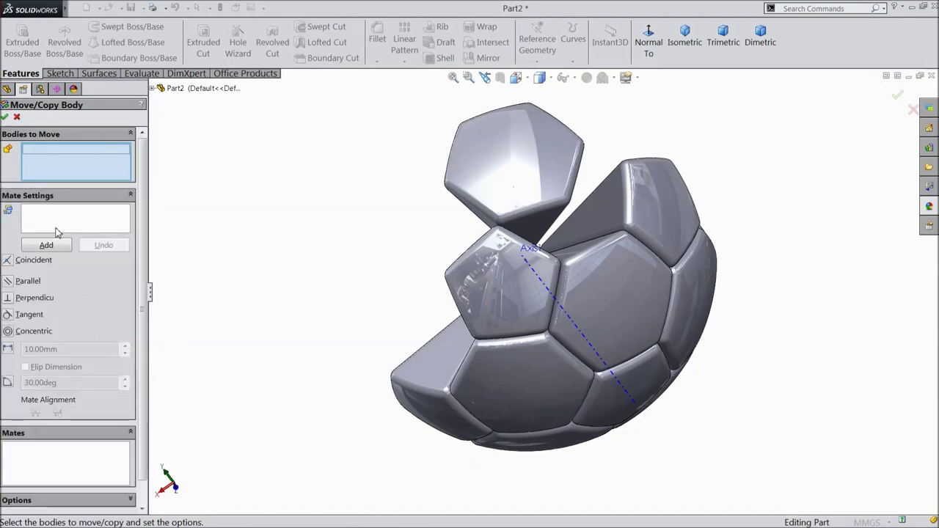
click(517, 187)
- Add a coincident mate between a side face of the hexagonal copy and the facing side face of the neighbouring pentagonal body
click(53, 228)
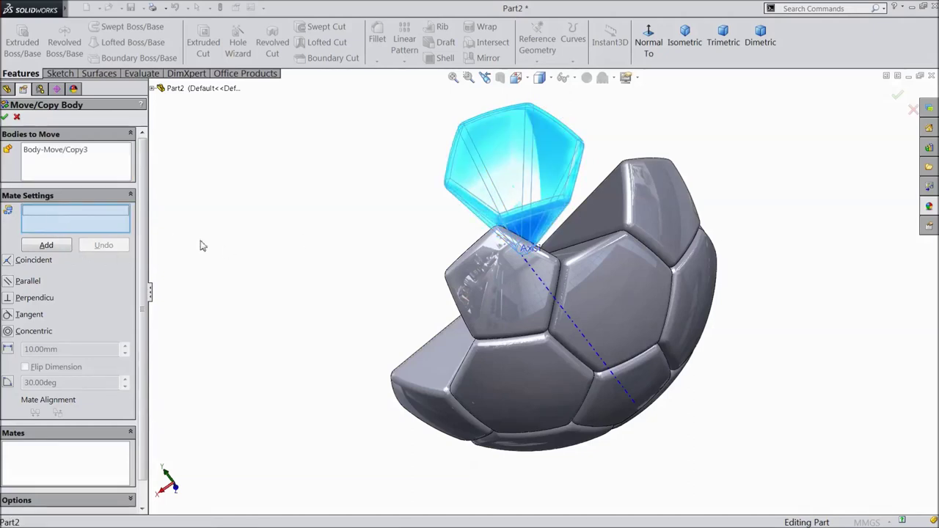
middle_drag(509, 252, 388, 241)
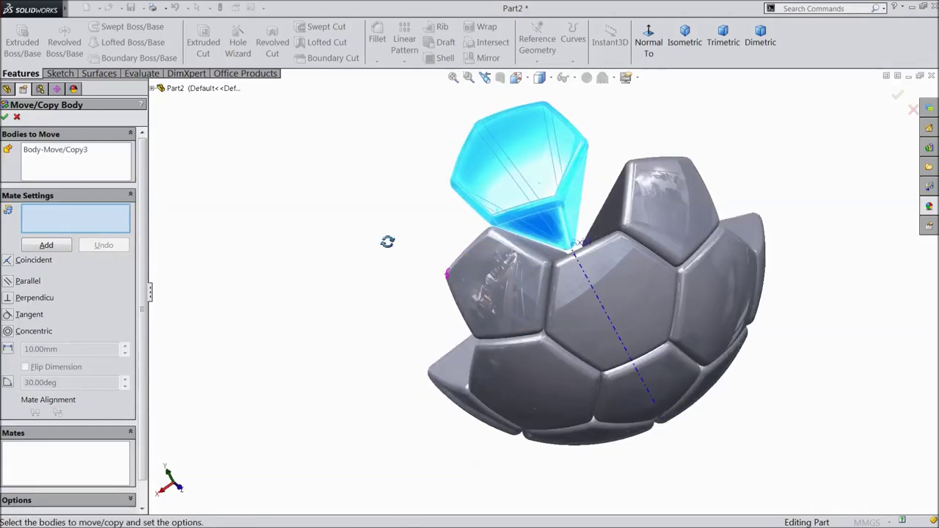
click(545, 236)
middle_drag(509, 256, 511, 278)
click(523, 276)
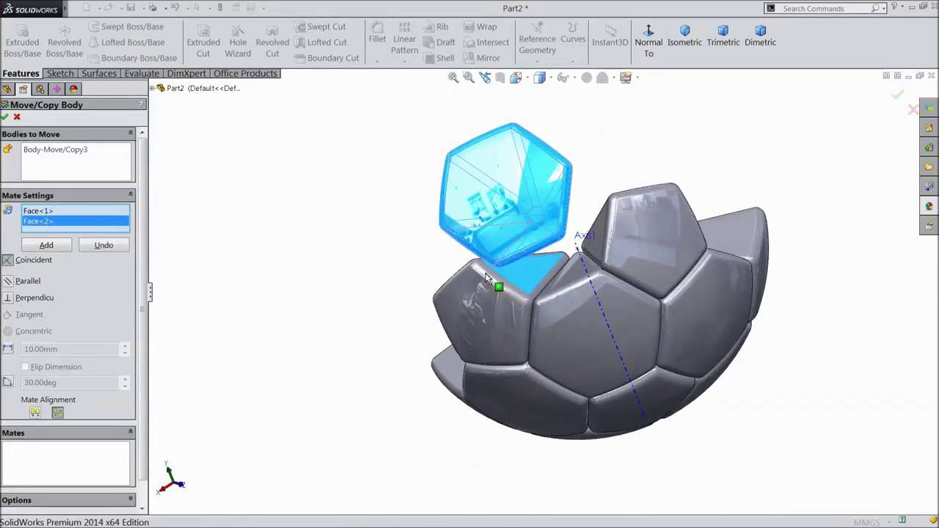
click(46, 245)
- Add a second coincident mate between another side face of the hexagonal copy and the side face of the other adjacent pentagonal body
mouse_move(291, 268)
middle_down()
mouse_move(276, 231)
mouse_move(282, 220)
mouse_move(270, 226)
middle_up()
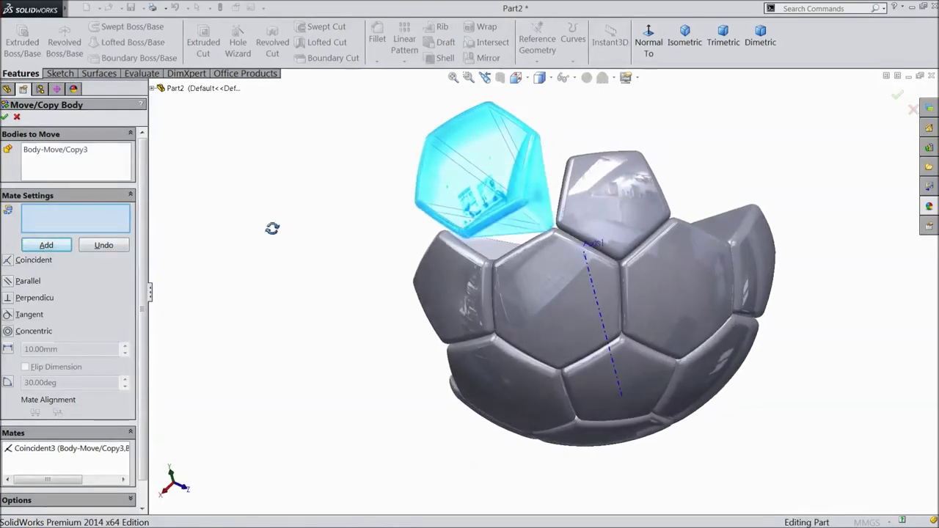
click(432, 220)
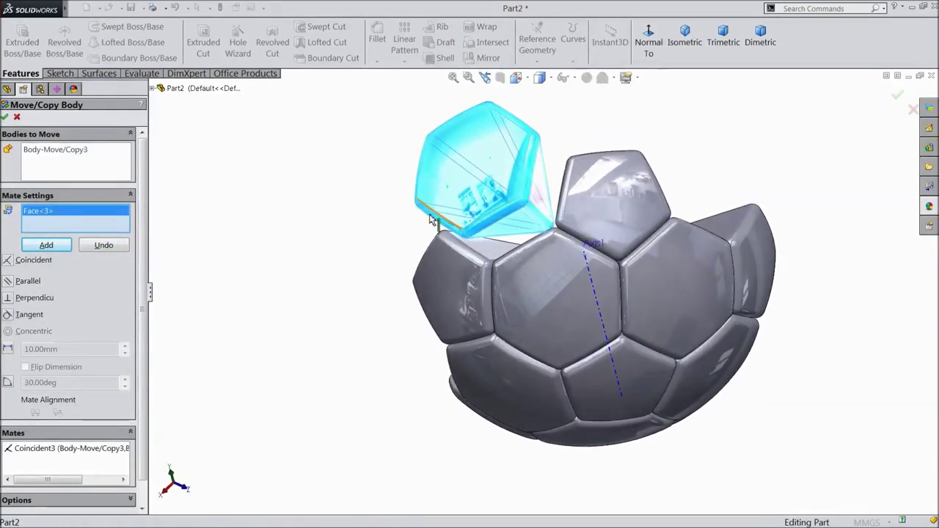
middle_drag(334, 224, 388, 227)
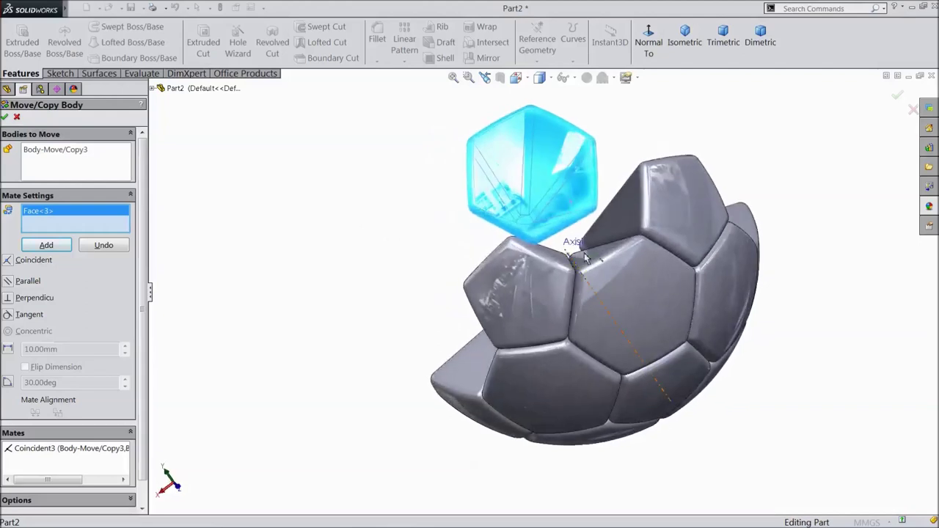
click(618, 226)
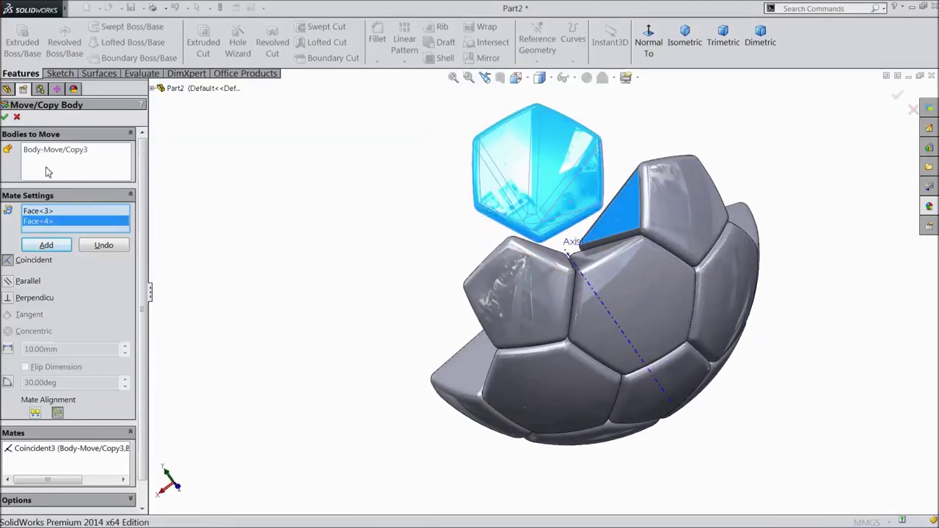
click(45, 246)
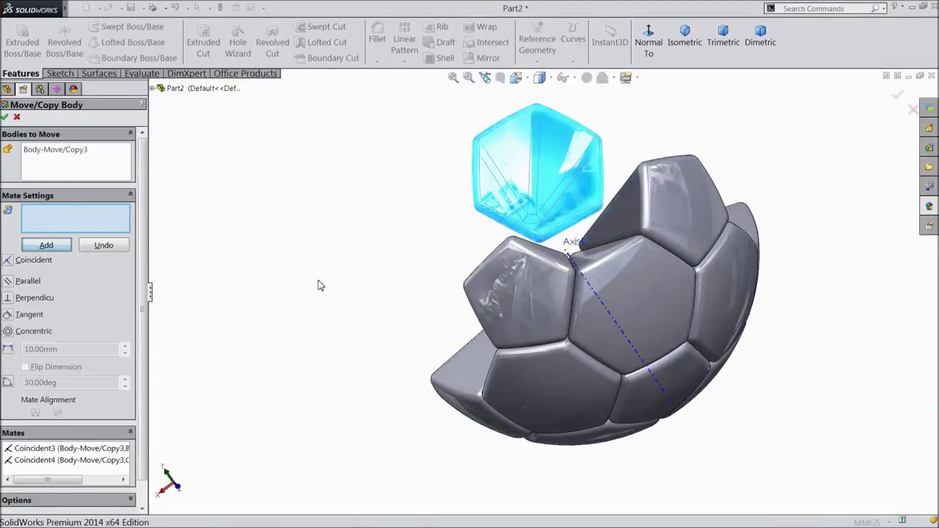
- Make the outer faces of the hexagonal copy and an adjacent pentagonal body concentric, and apply the body move
click(612, 230)
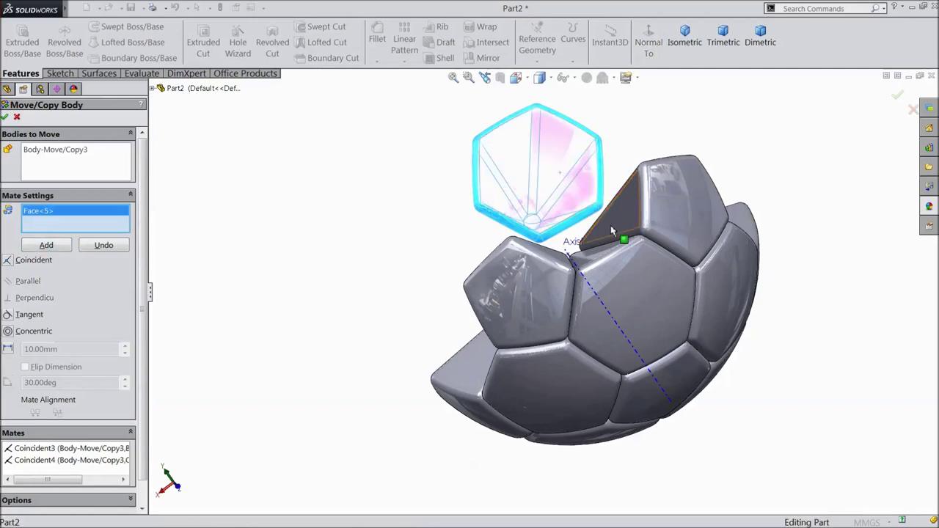
click(550, 292)
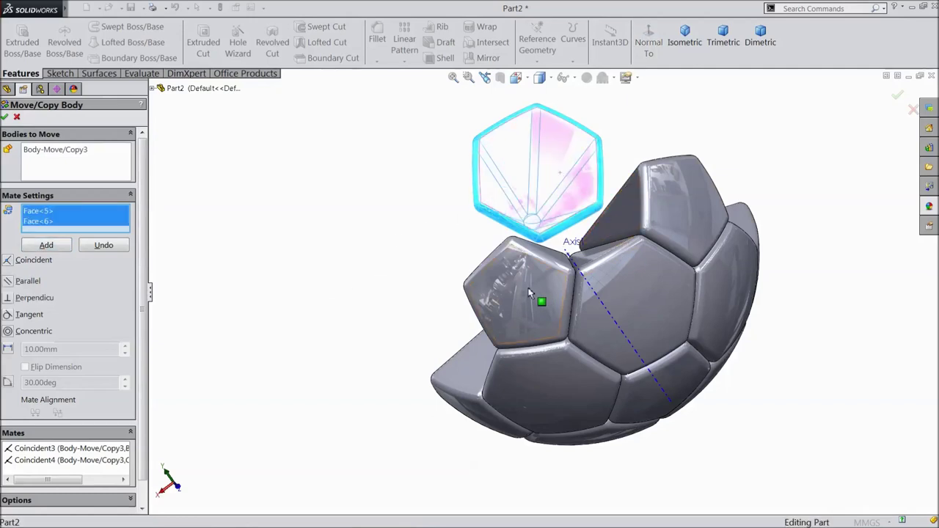
click(30, 334)
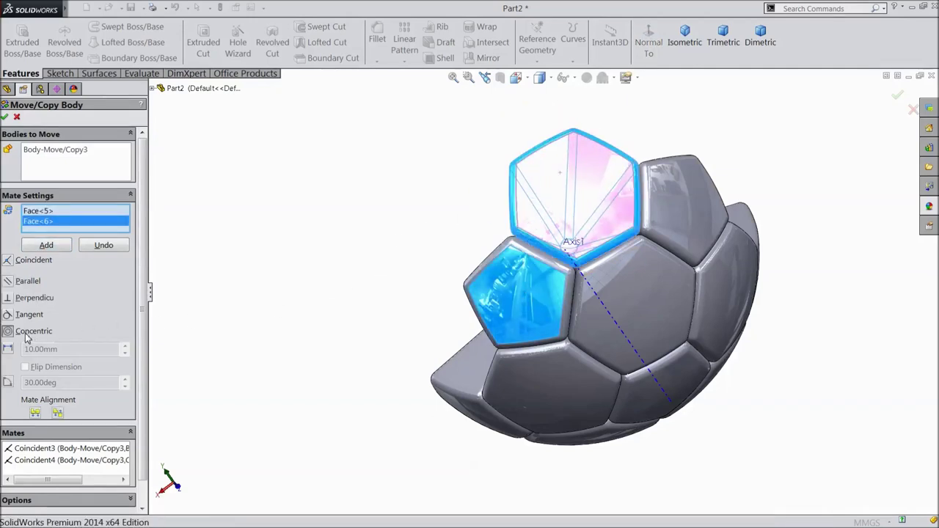
click(4, 116)
- Create a reference axis through the common center point of 3DSketch1, perpendicular to the Front Plane
middle_drag(371, 321, 556, 243)
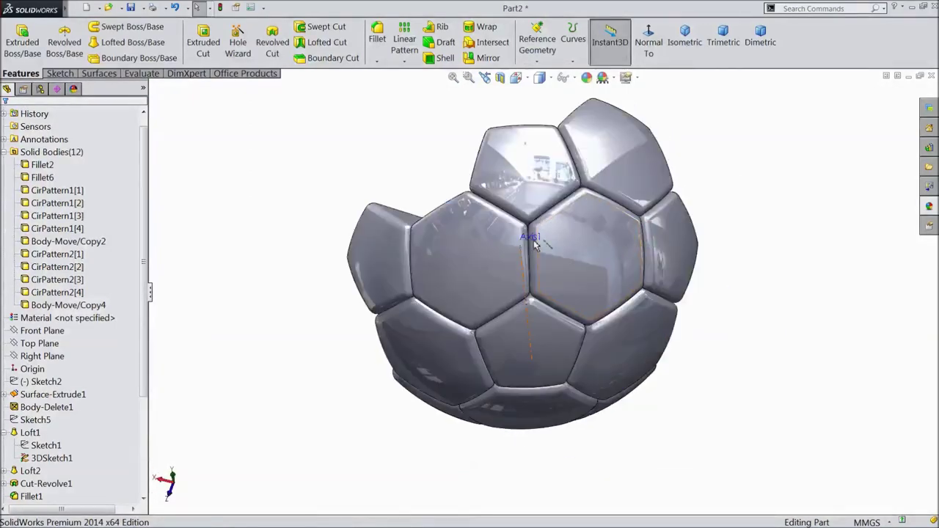
middle_drag(411, 135, 477, 244)
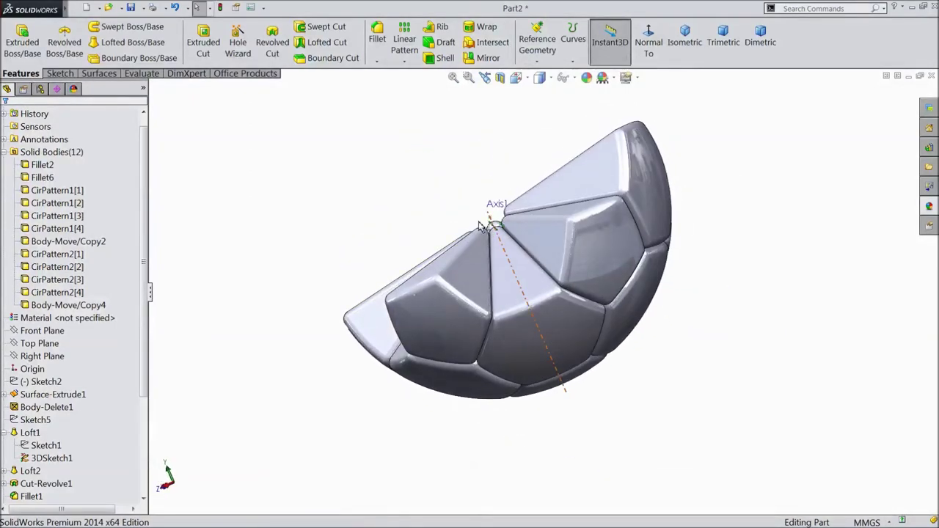
click(47, 332)
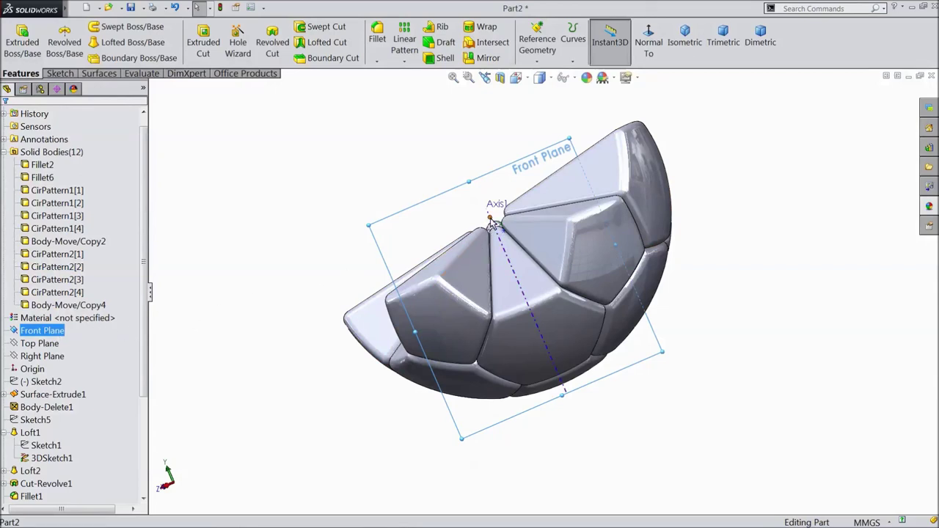
ctrl+click(490, 218)
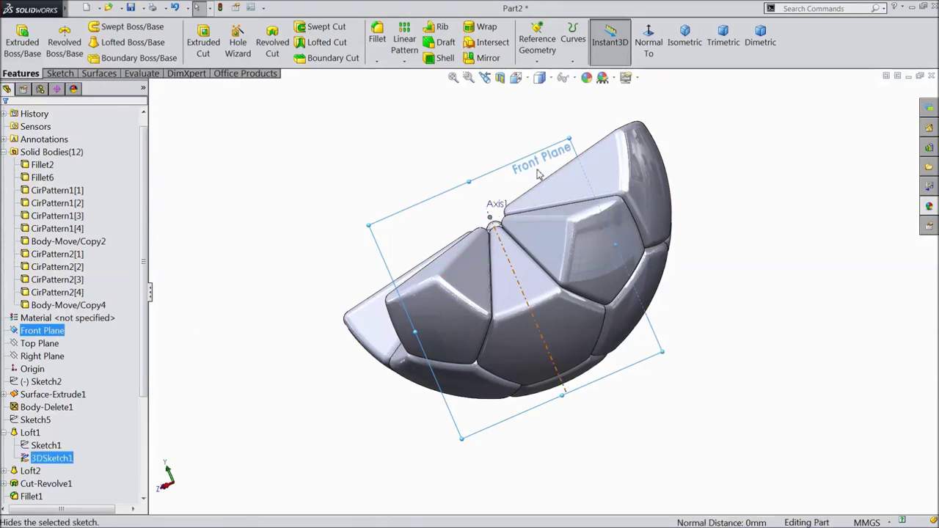
click(530, 64)
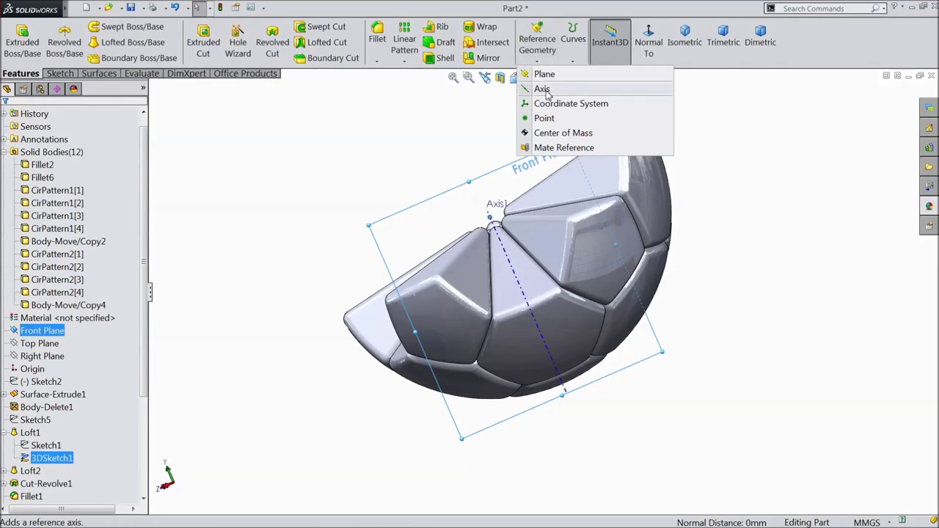
click(546, 90)
middle_drag(457, 147, 446, 203)
scroll(503, 226, down, 3)
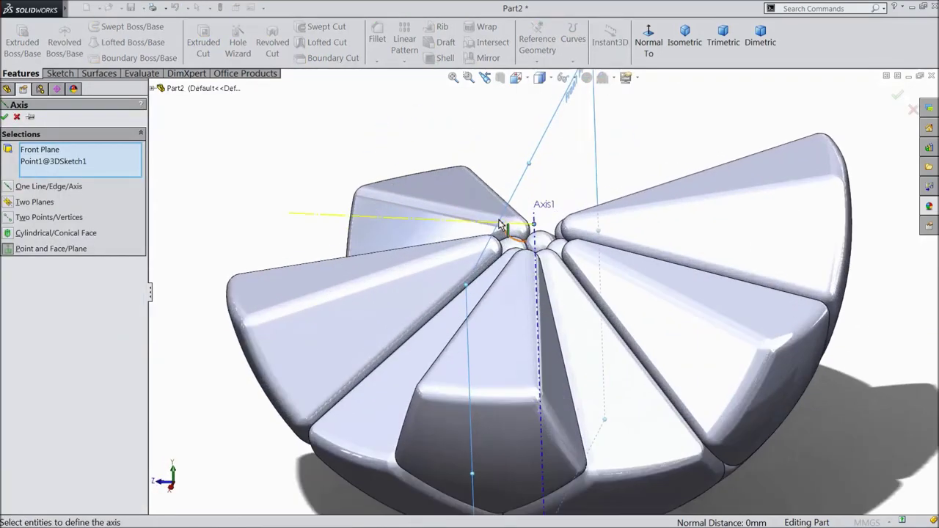
click(4, 116)
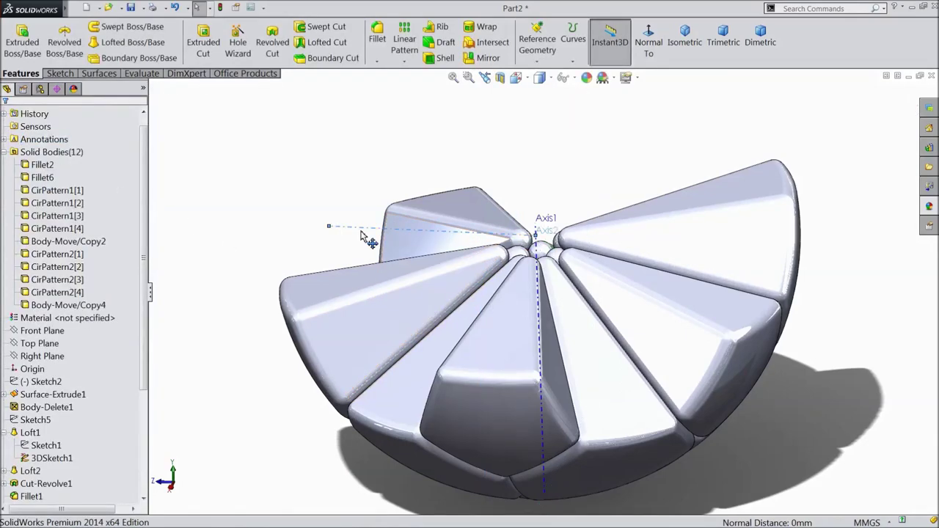
- Circular-pattern the mated hexagonal body around Axis1 with 5 equally spaced instances over 360°
scroll(267, 243, up, 3)
middle_drag(286, 271, 211, 230)
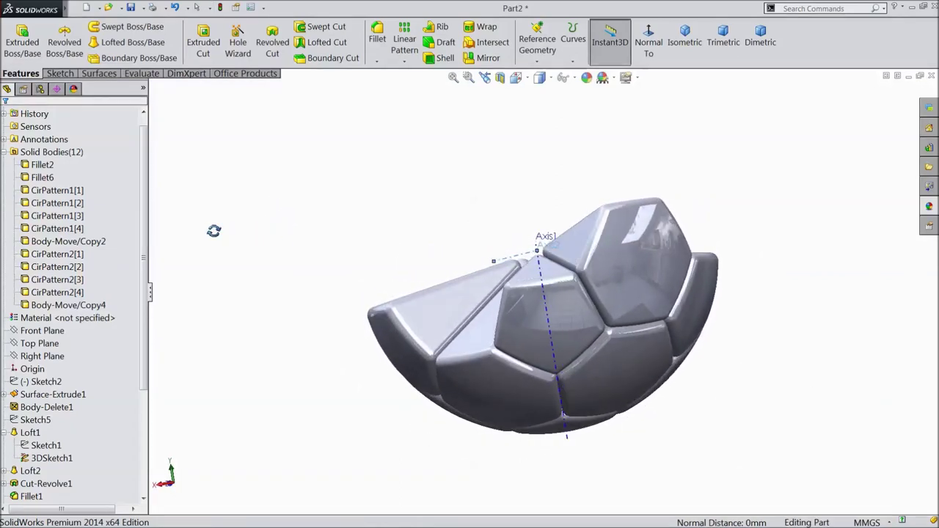
click(405, 63)
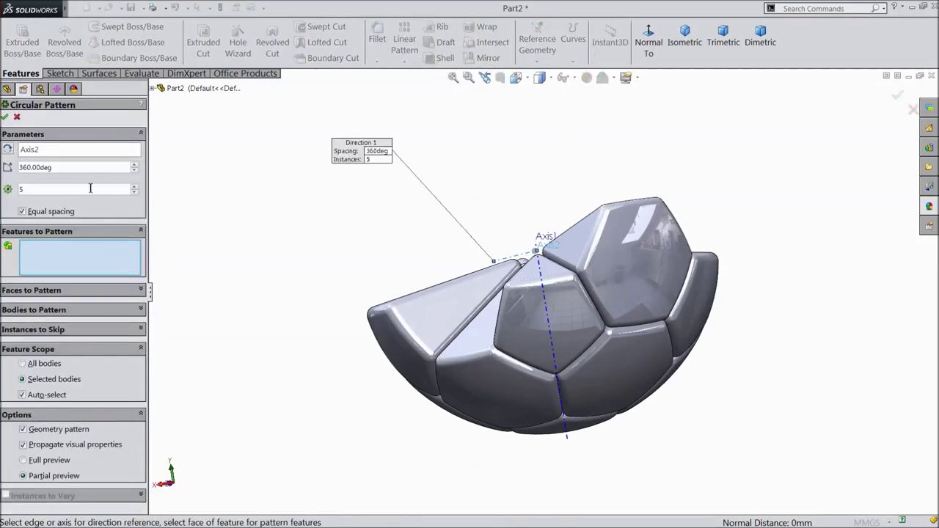
right_click(54, 156)
click(92, 158)
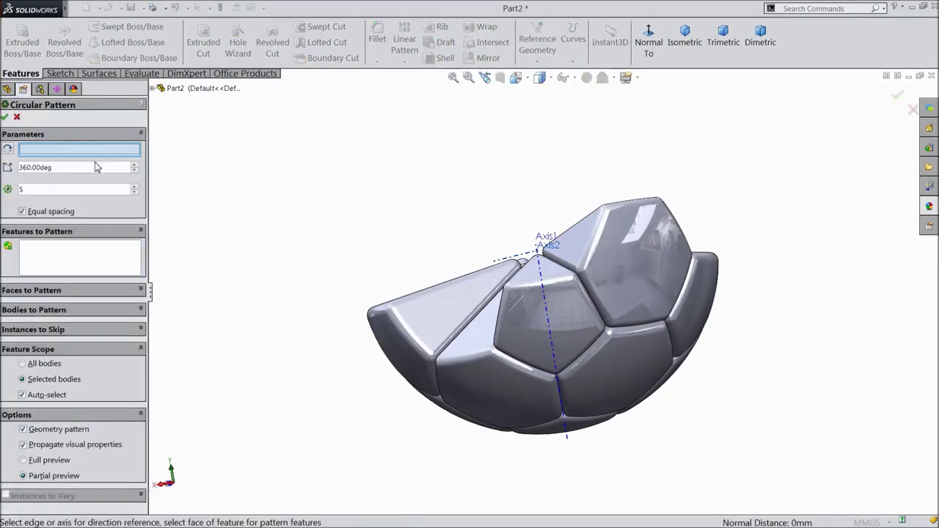
click(545, 236)
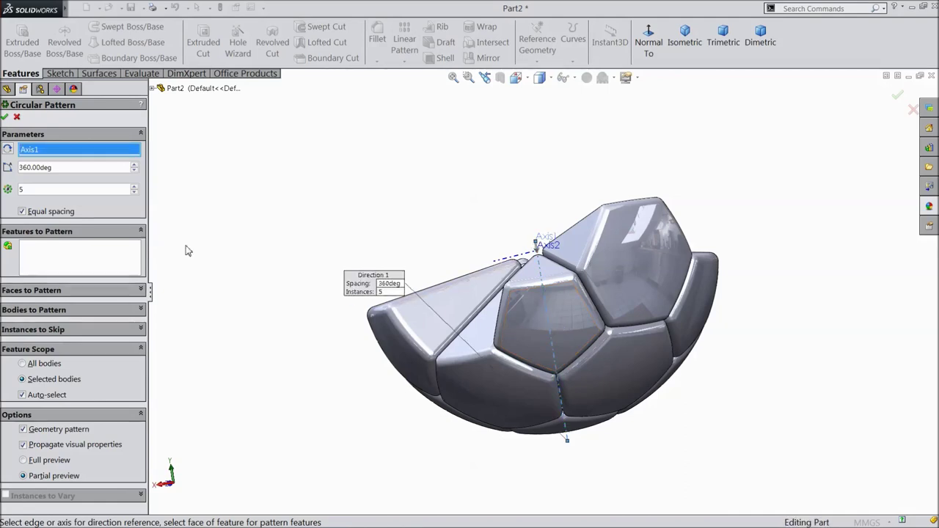
click(54, 313)
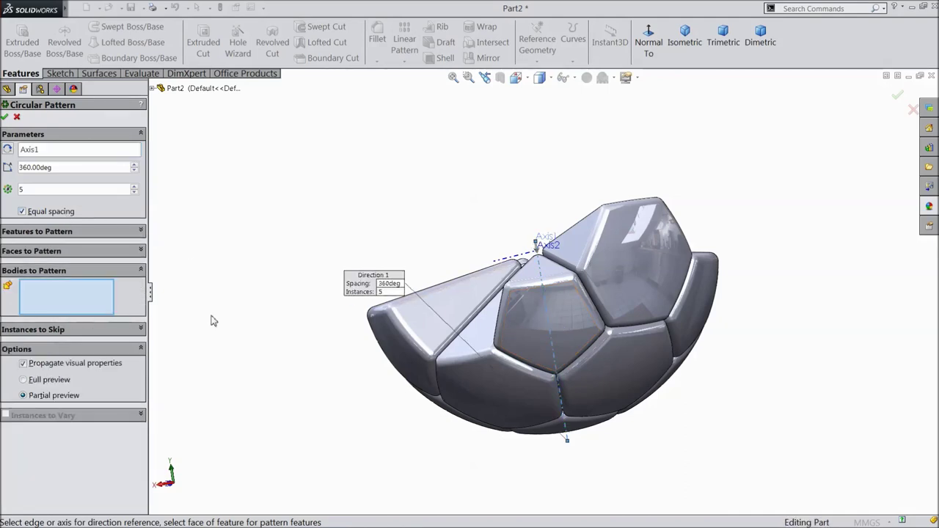
click(646, 279)
mouse_move(247, 192)
middle_down()
mouse_move(325, 188)
mouse_move(325, 210)
mouse_move(247, 189)
middle_up()
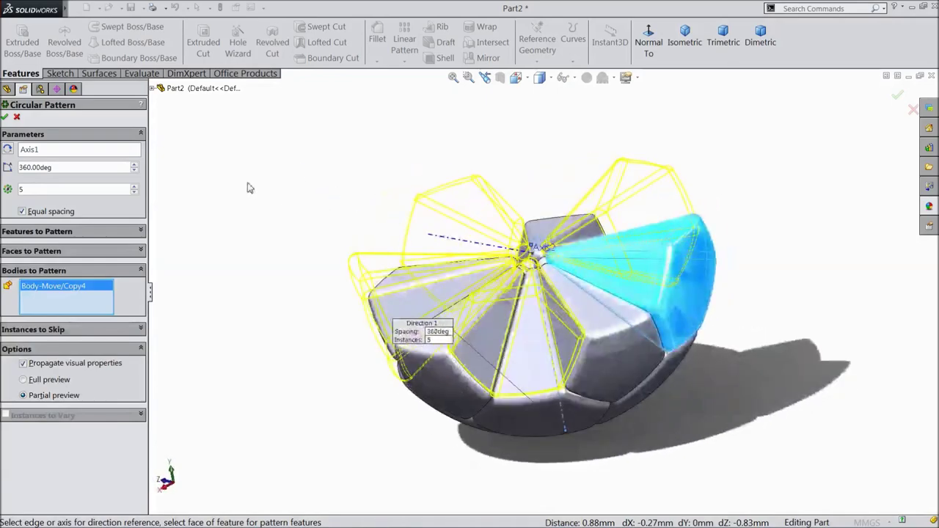
click(5, 117)
middle_drag(256, 212, 313, 217)
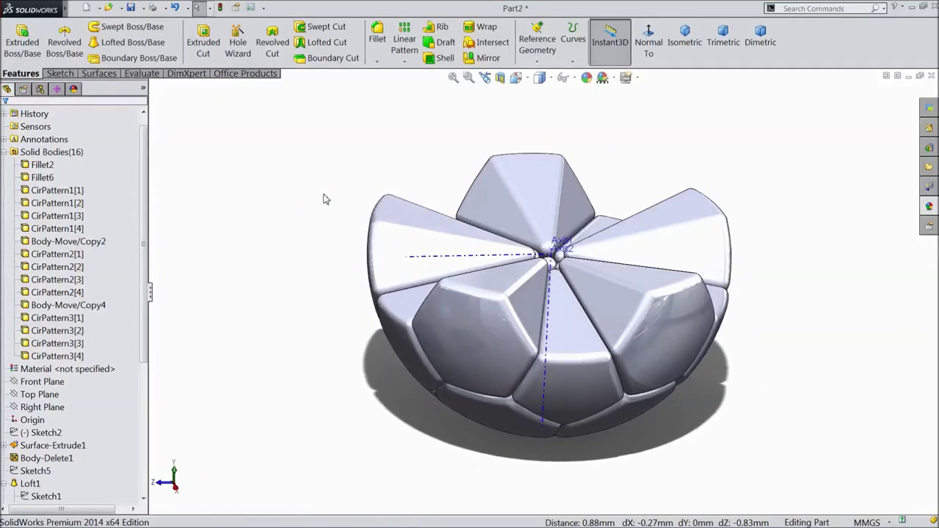
- Circular-pattern all sixteen solid bodies around Axis2 with 2 equally spaced instances over 360°
click(403, 63)
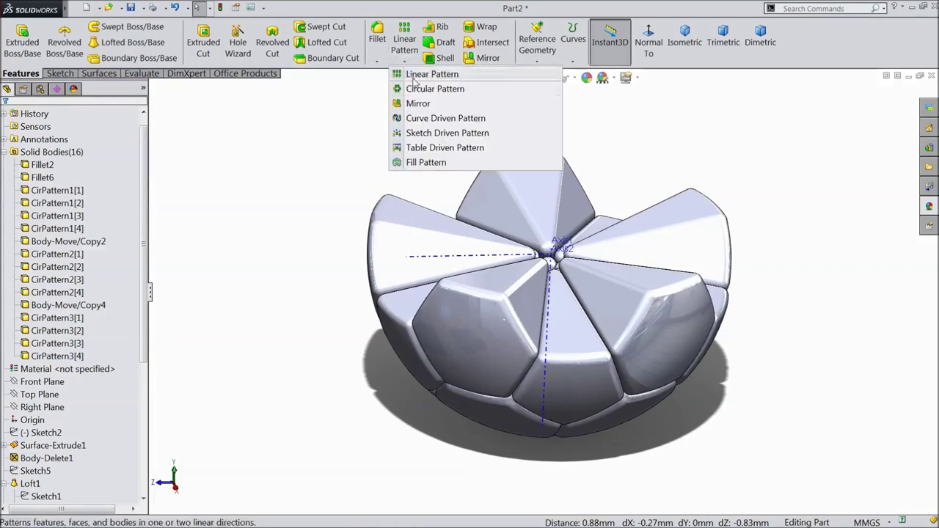
click(433, 255)
click(405, 63)
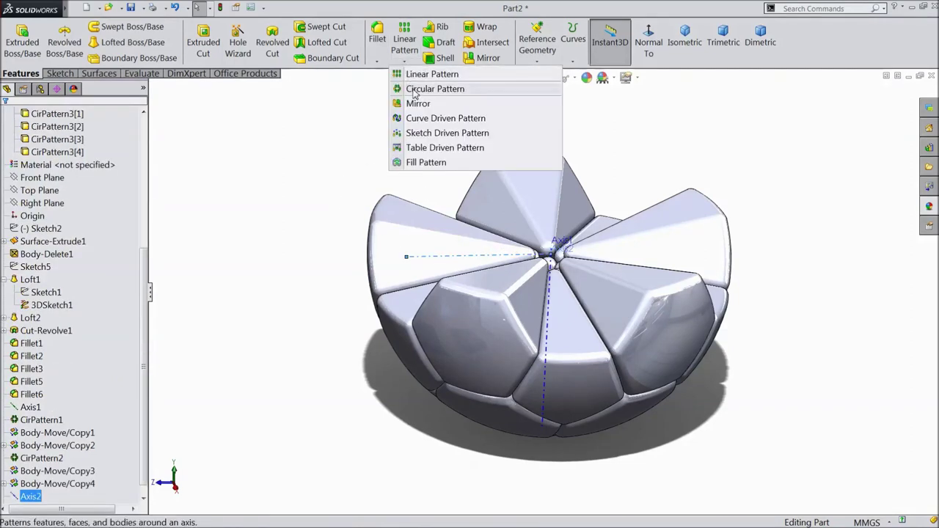
click(433, 89)
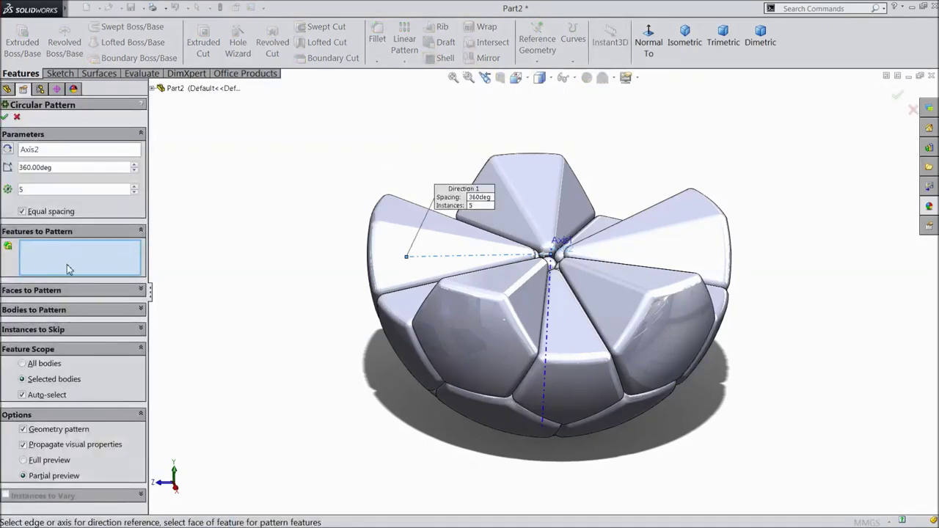
click(65, 311)
click(152, 89)
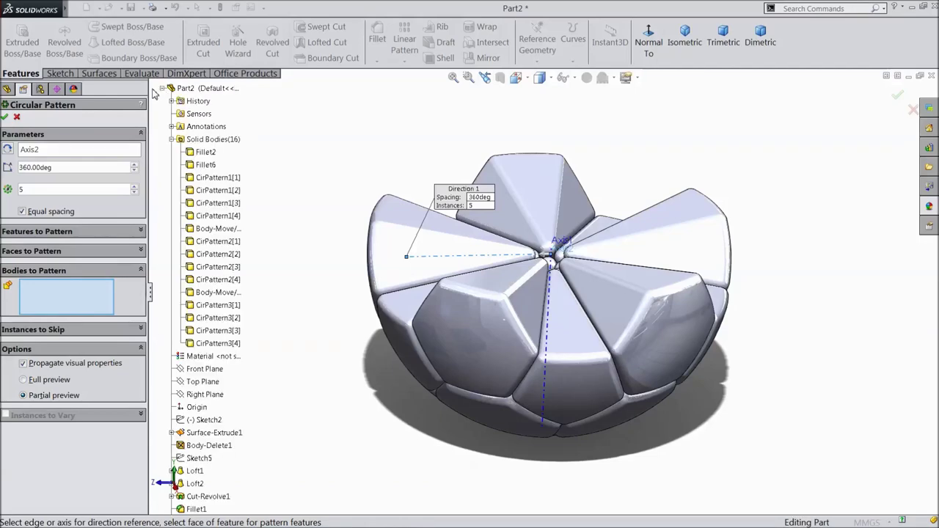
click(205, 153)
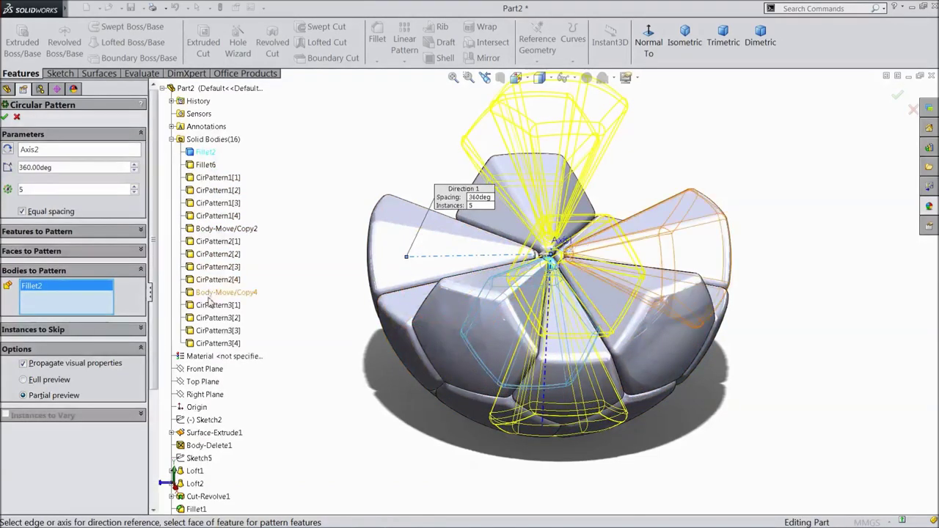
shift+click(217, 344)
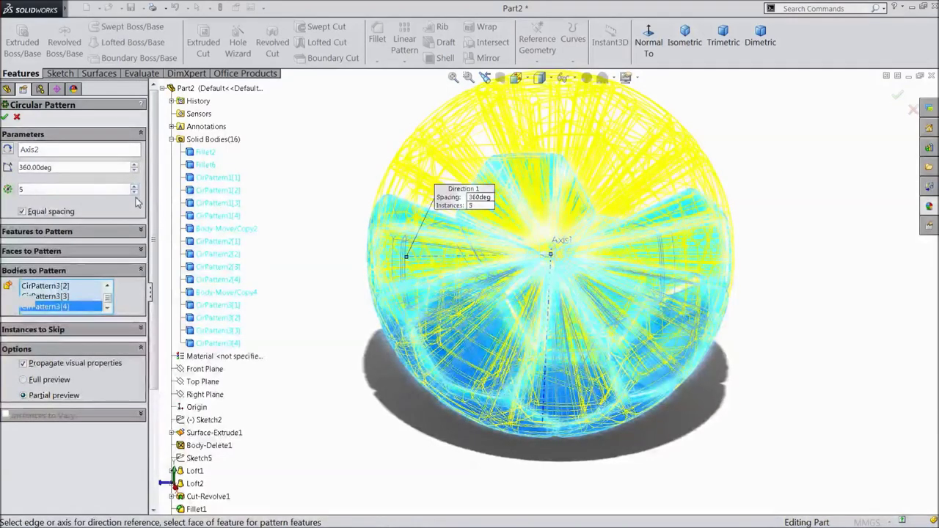
click(134, 193)
click(134, 193)
click(134, 193)
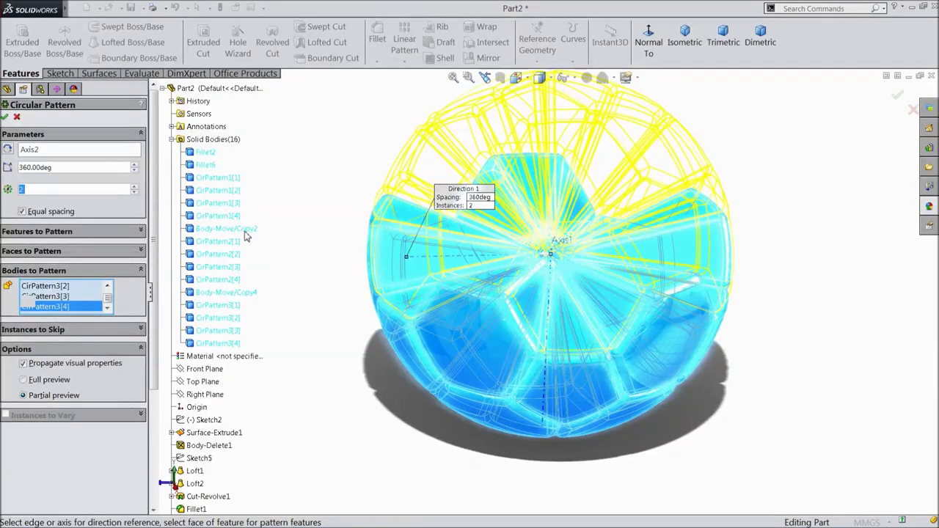
click(6, 117)
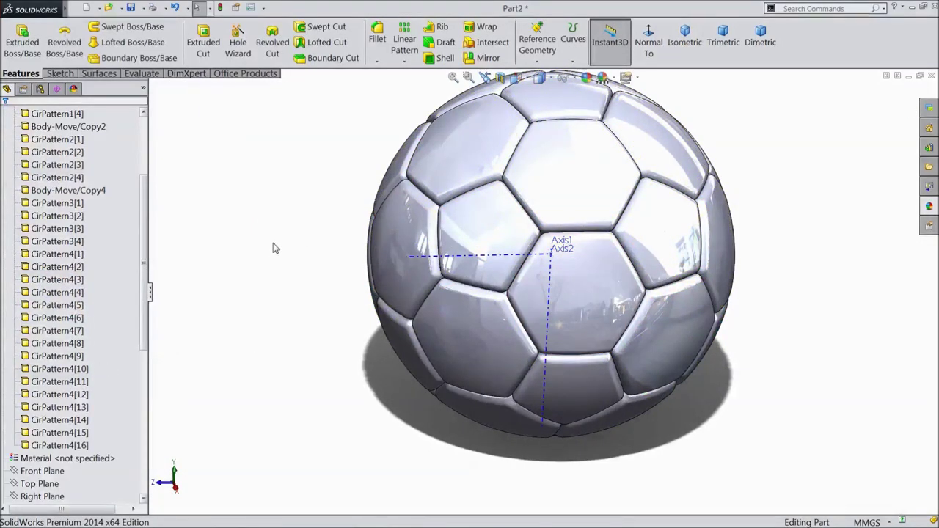
- Hide both reference axes, Axis1 and Axis2, and hide 3DSketch1 under Loft1
middle_drag(285, 262, 326, 284)
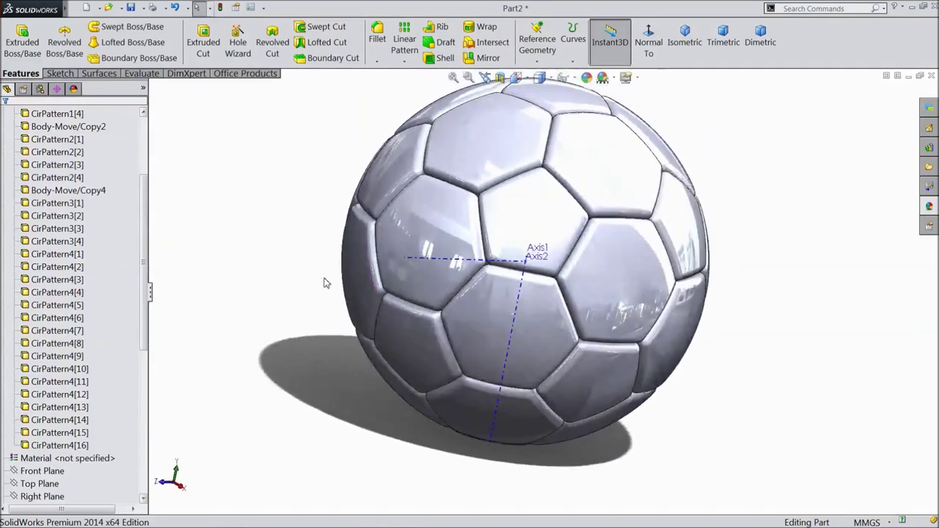
click(460, 264)
click(497, 235)
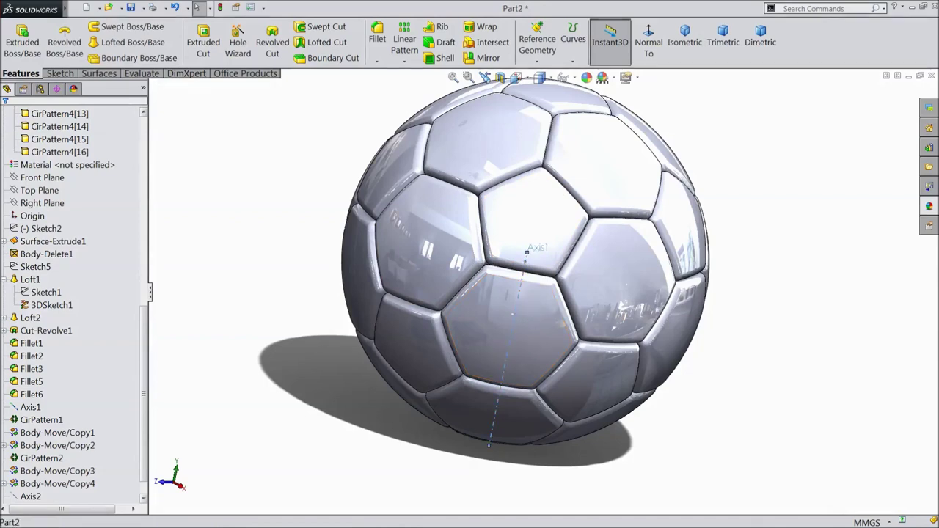
scroll(325, 300, up, 3)
middle_drag(325, 299, 417, 269)
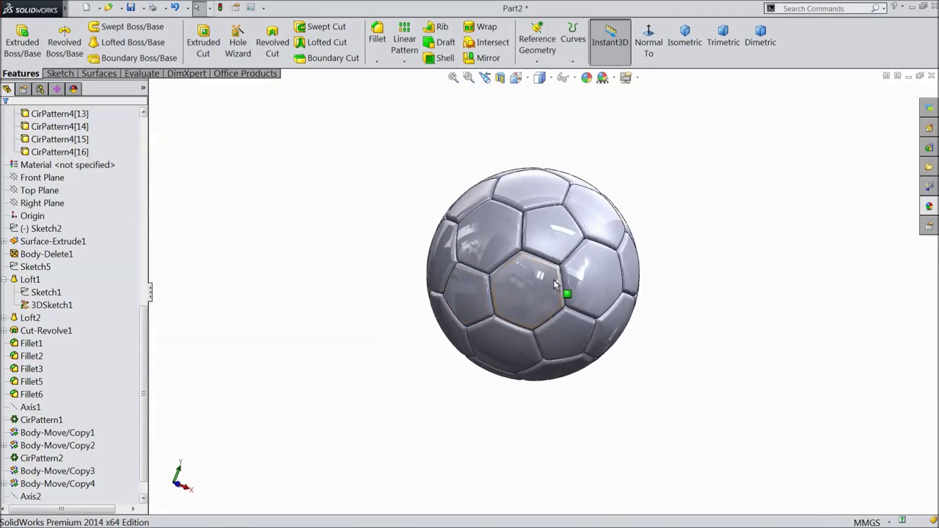
scroll(535, 283, down, 3)
click(520, 276)
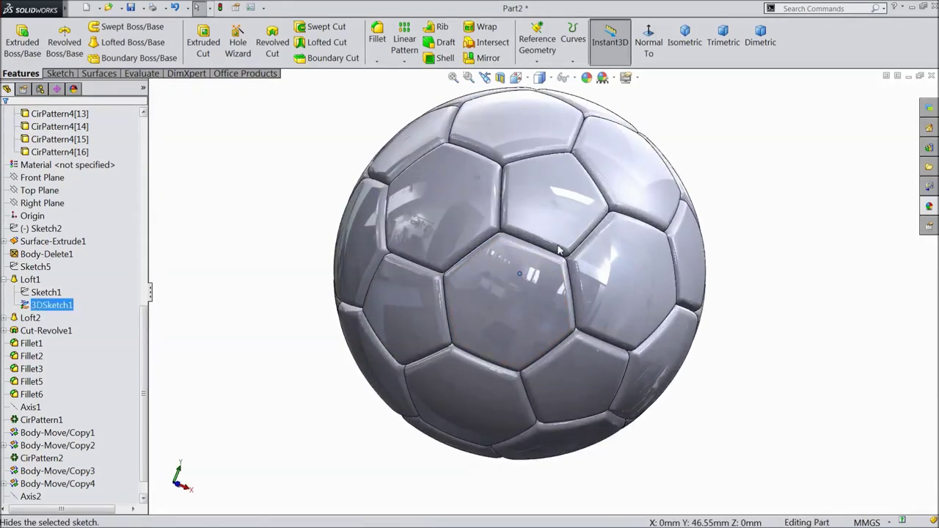
- Edit the body-level appearance of the pentagonal body CirPattern2[4] and set its color to black (RGB 0, 0, 0)
scroll(304, 281, up, 3)
middle_drag(308, 275, 413, 292)
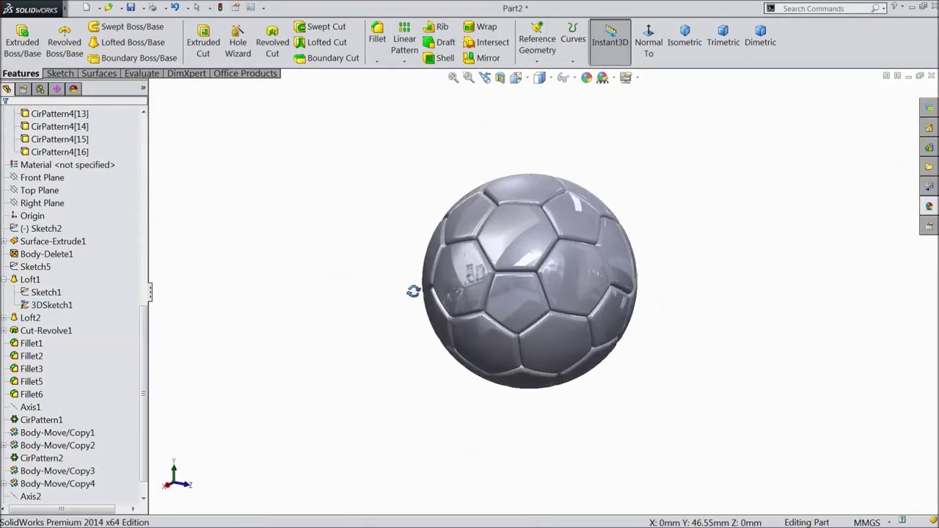
scroll(562, 295, down, 5)
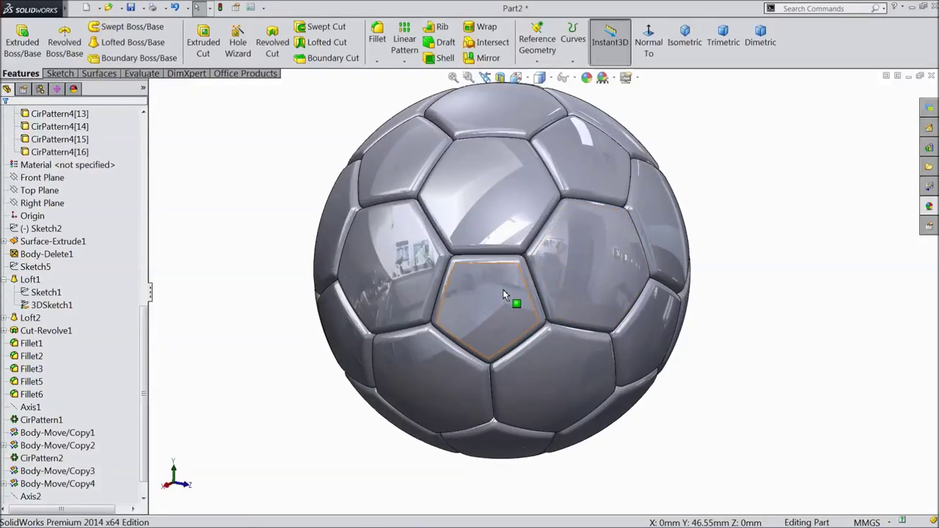
click(503, 289)
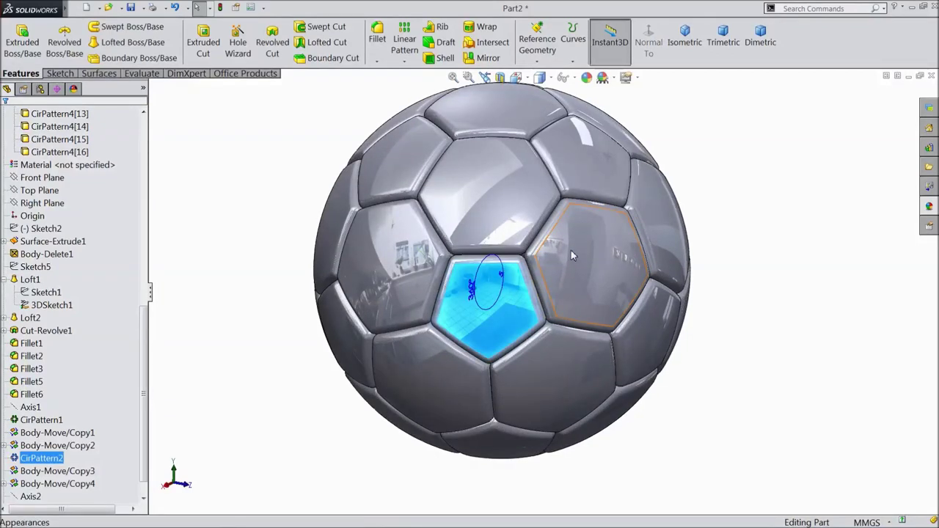
key(d)
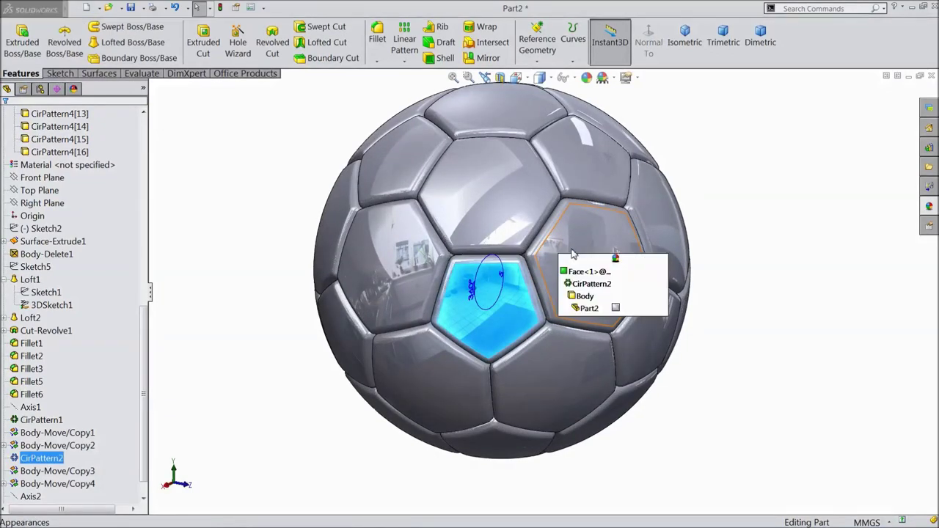
click(584, 296)
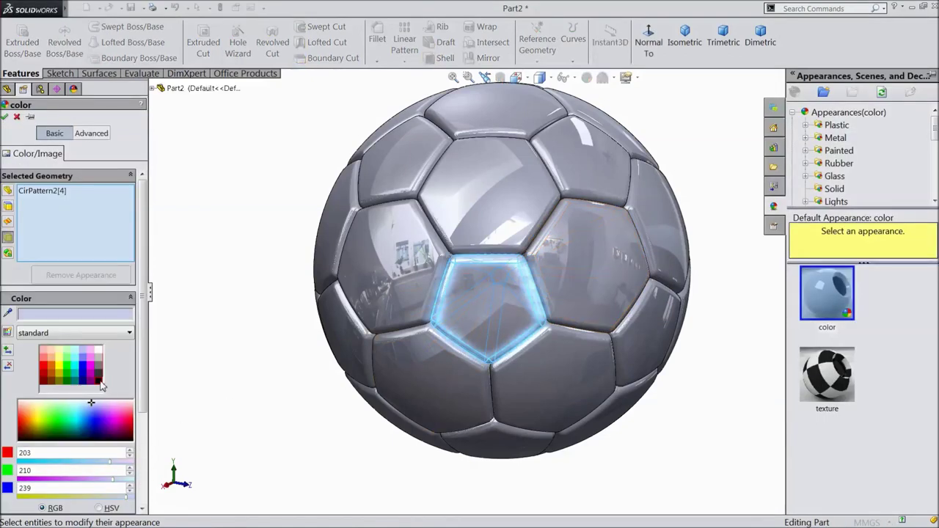
click(100, 381)
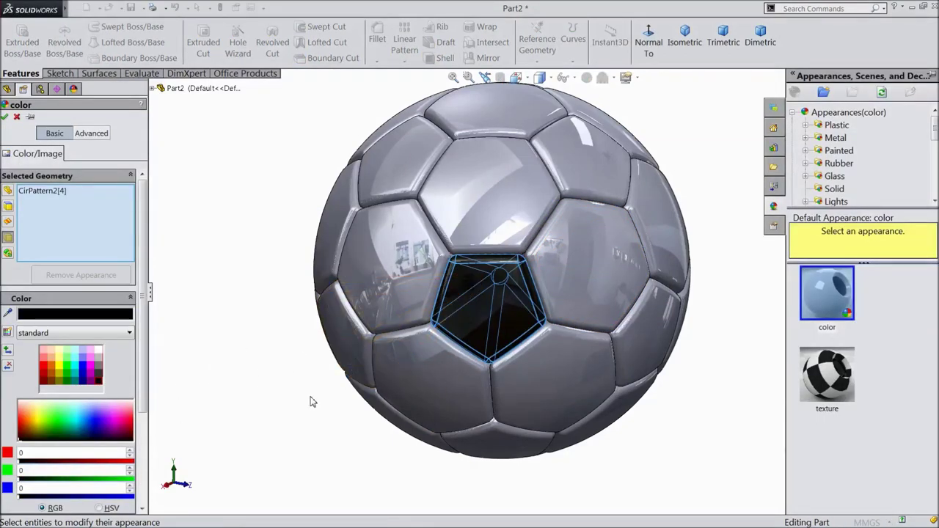
- Extend the black color to the pentagonal bodies CirPattern4[10], CirPattern4[9], CirPattern2[3], Body-Move/Copy2 and Fillet6
click(400, 162)
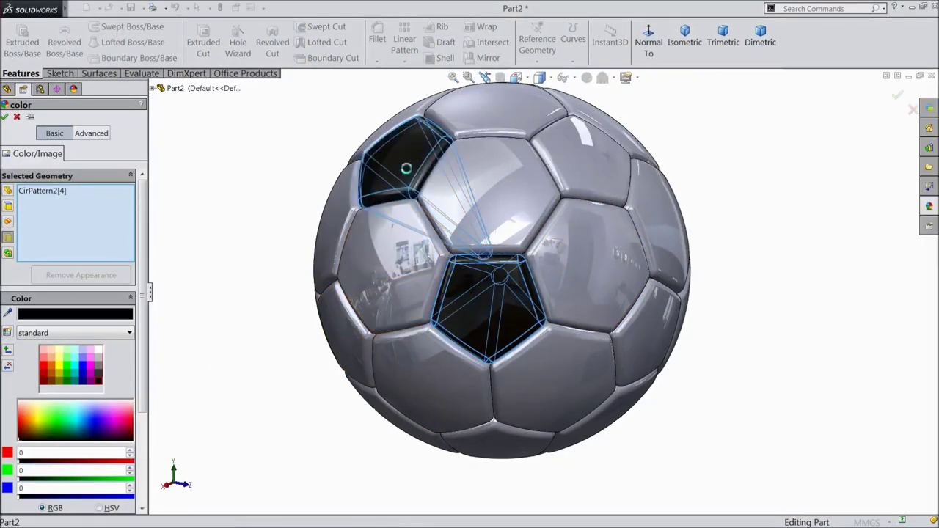
click(591, 174)
click(639, 335)
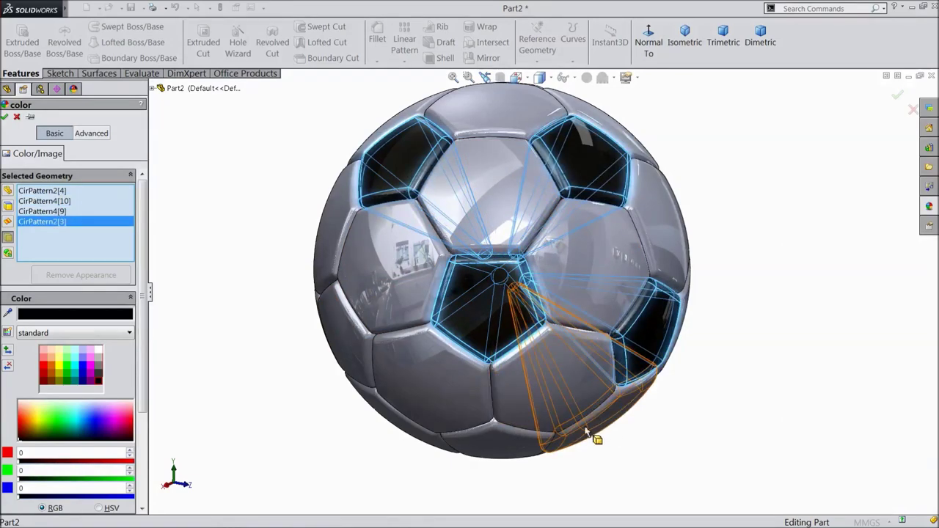
middle_drag(289, 443, 336, 377)
click(346, 376)
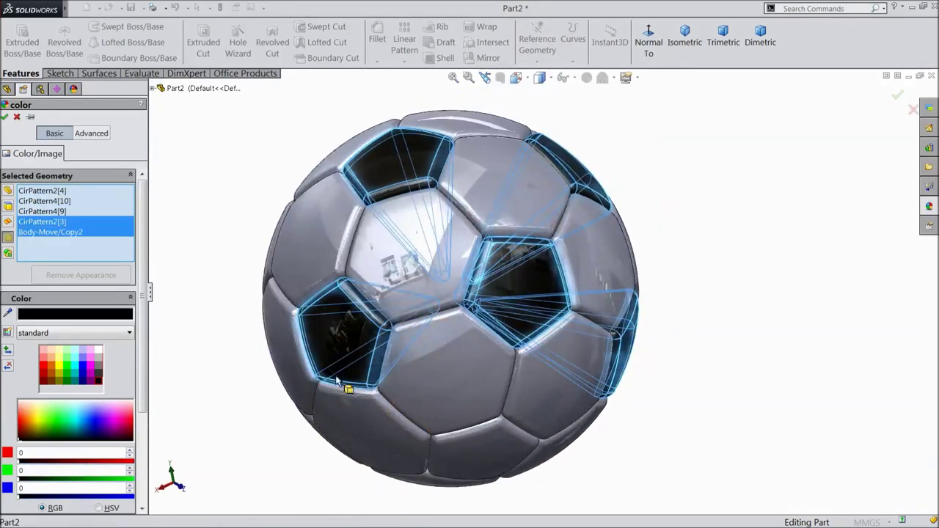
scroll(297, 418, up, 2)
middle_drag(297, 418, 348, 392)
click(506, 396)
middle_drag(506, 396, 419, 357)
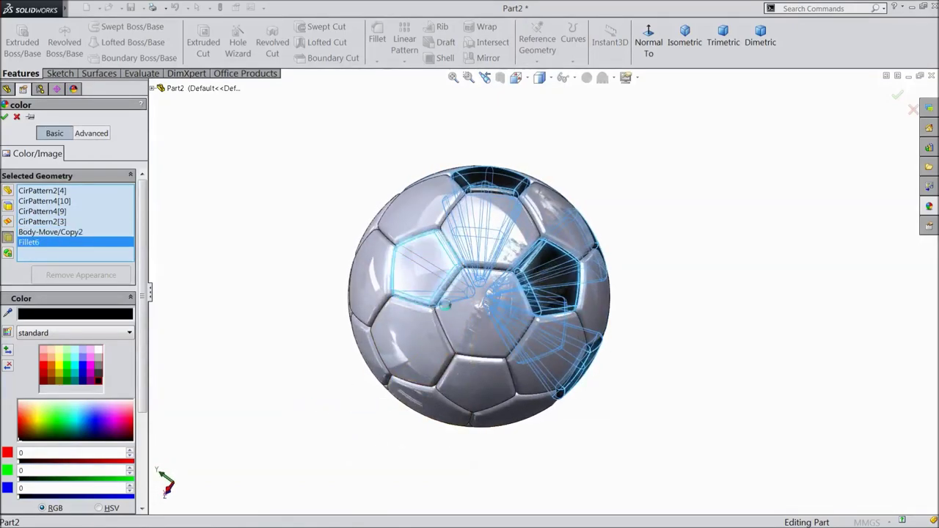
- Add the remaining pentagonal bodies CirPattern4[6], CirPattern2[1], CirPattern4[7], CirPattern4[15], CirPattern2[2] and CirPattern4[8] to the black color and apply it
click(475, 389)
click(476, 389)
middle_drag(283, 419, 371, 356)
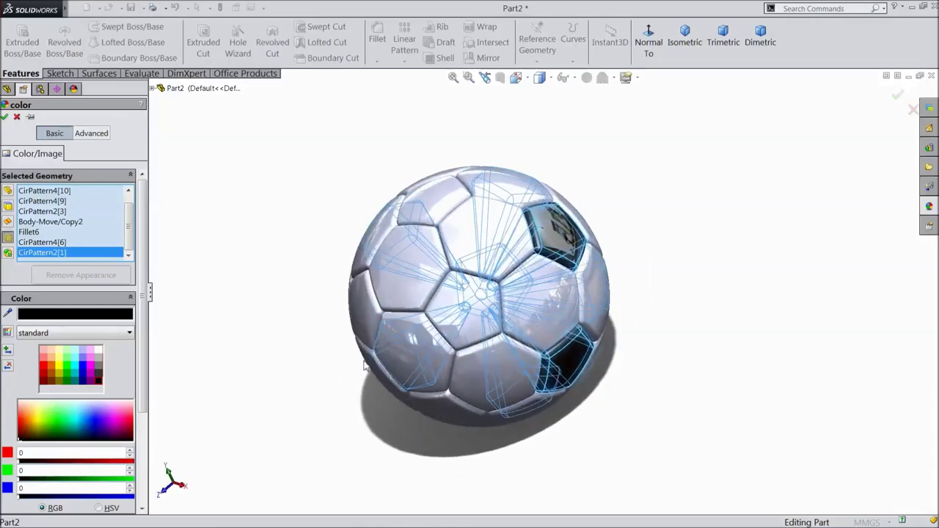
click(473, 334)
middle_drag(335, 403, 506, 352)
click(480, 235)
click(487, 344)
middle_drag(366, 434, 411, 444)
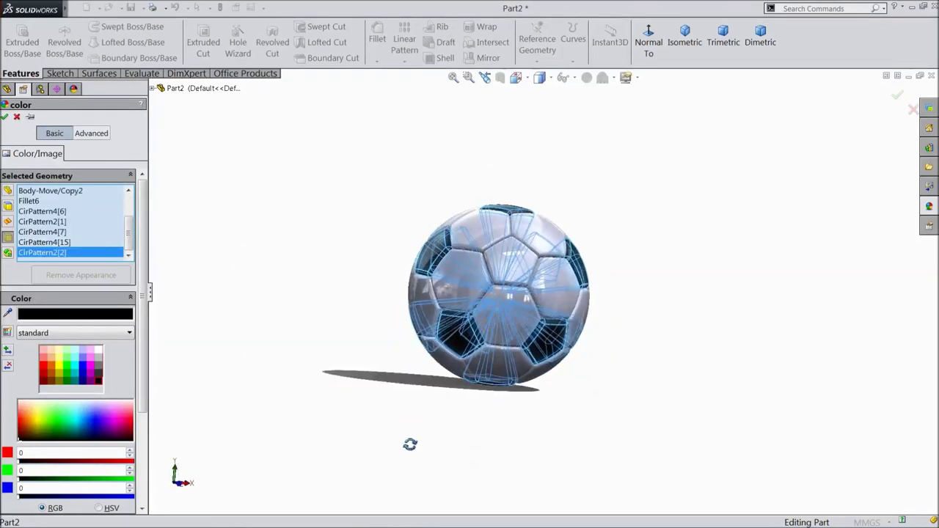
click(518, 273)
middle_drag(407, 348, 581, 267)
scroll(537, 299, down, 3)
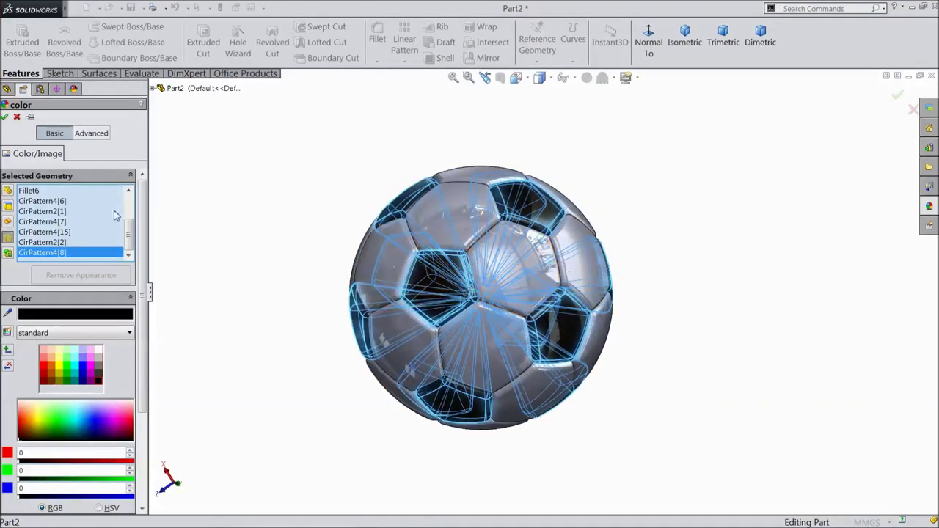
click(5, 117)
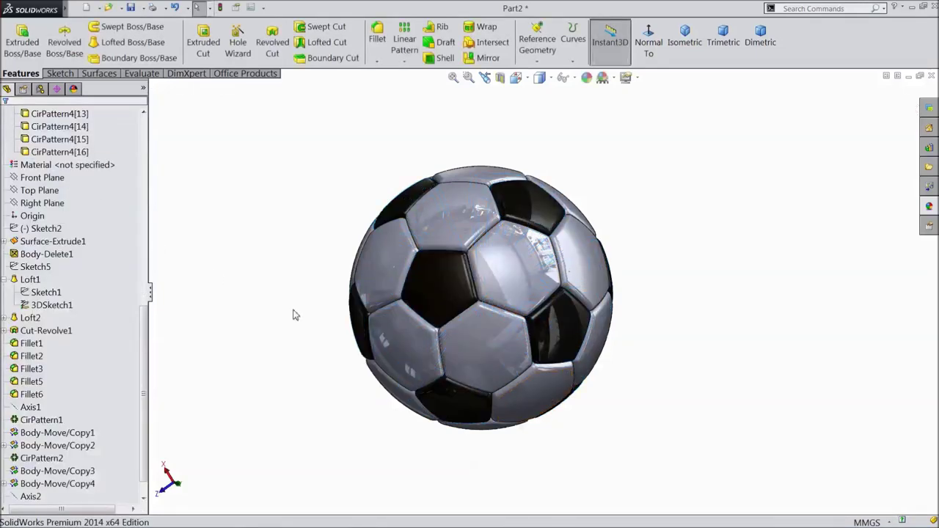
- Set the body color of hexagonal body CirPattern1[1] to white (RGB 255, 255, 255), including Fillet2, CirPattern1[4], CirPattern1[3] and CirPattern1[2]
click(511, 292)
click(581, 252)
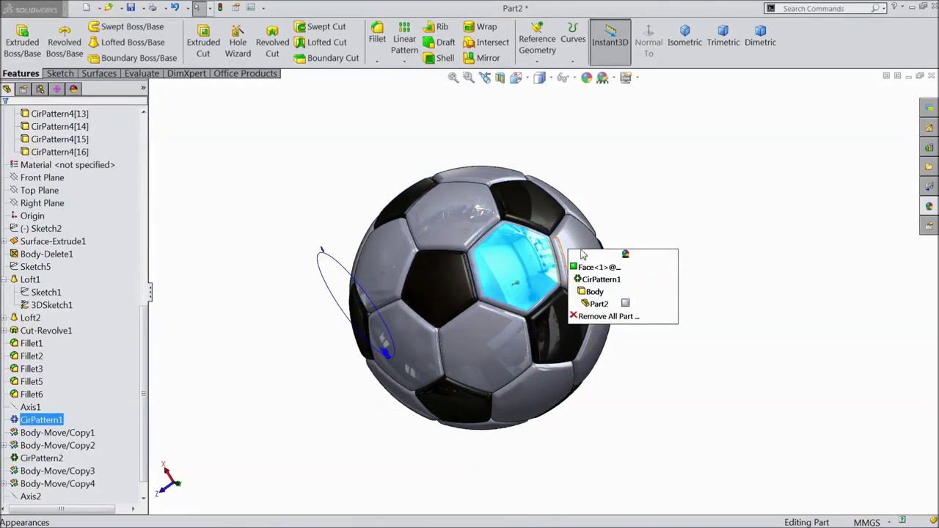
click(594, 291)
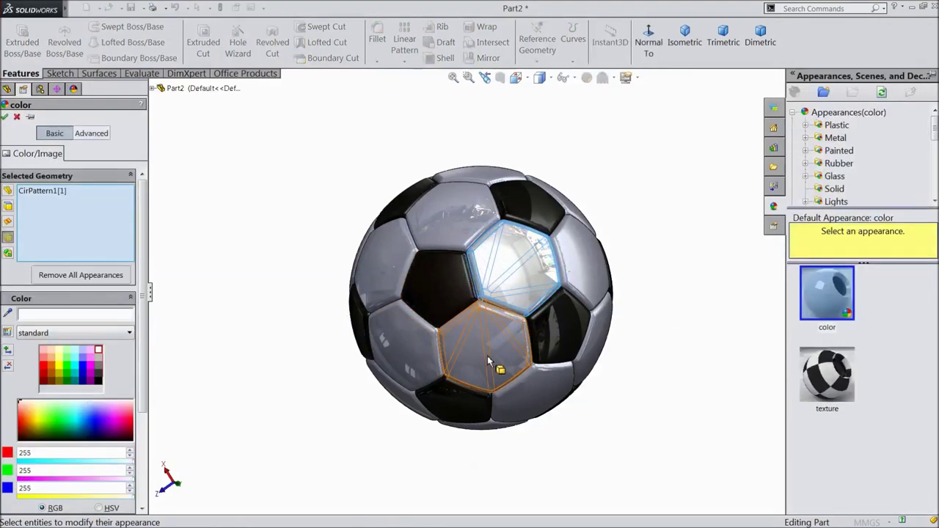
click(444, 365)
click(411, 345)
click(432, 247)
click(480, 192)
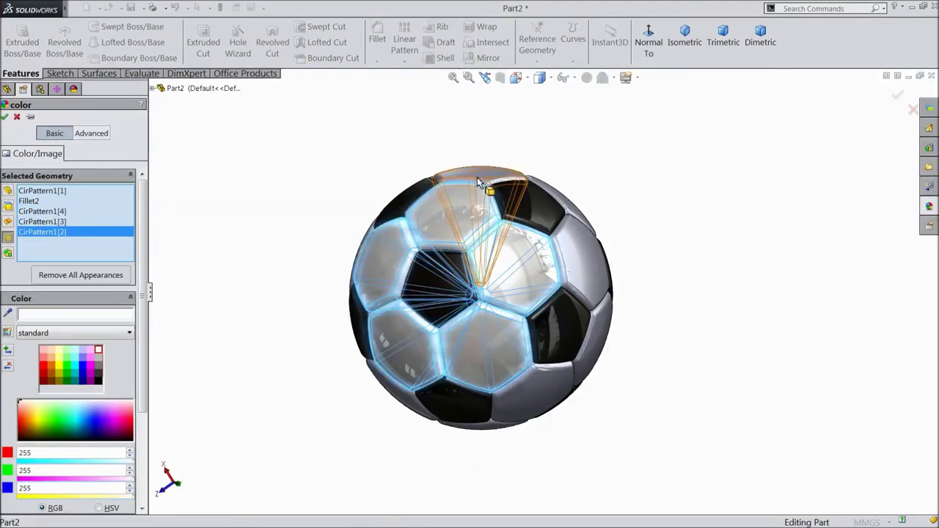
- Extend the white color to the hexagonal bodies CirPattern3[1], Body-Move/Copy4, CirPattern4[5], CirPattern4[4] and CirPattern3[4]
click(503, 203)
click(578, 216)
click(580, 217)
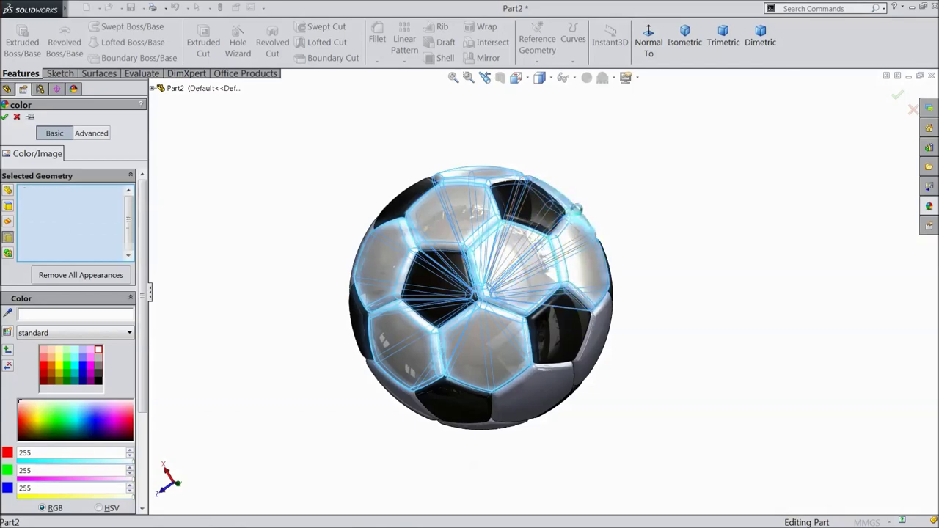
click(607, 353)
click(531, 393)
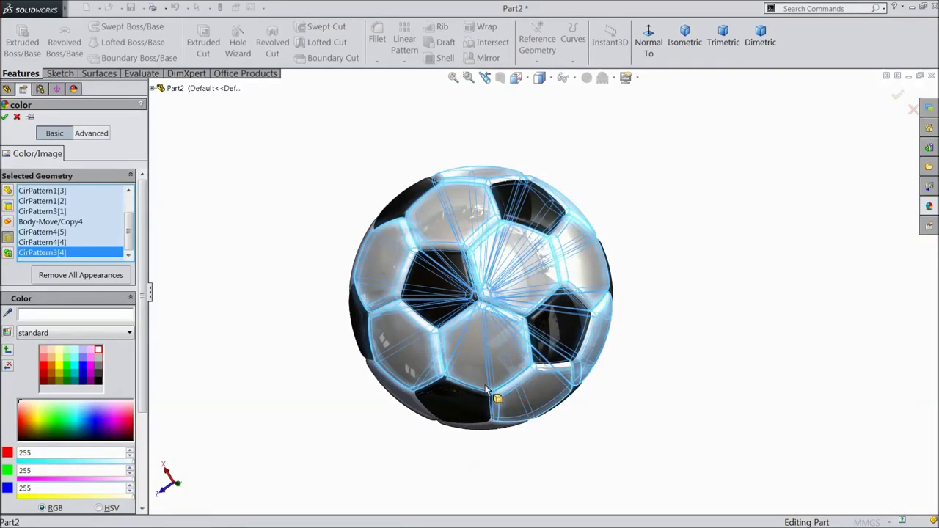
- Include the hexagonal bodies CirPattern4[2], CirPattern3[2], CirPattern3[3], CirPattern4[3] and CirPattern4[12] in the white color selection
middle_drag(311, 439, 365, 352)
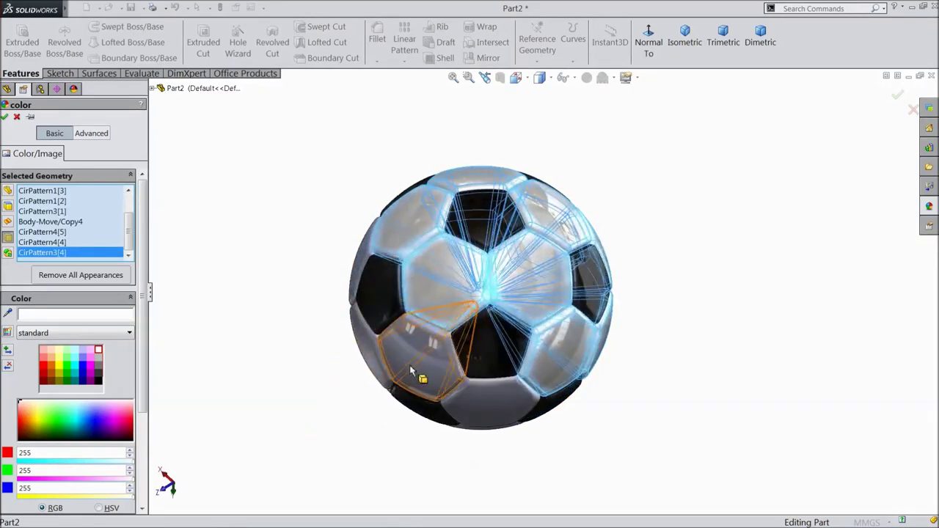
click(368, 279)
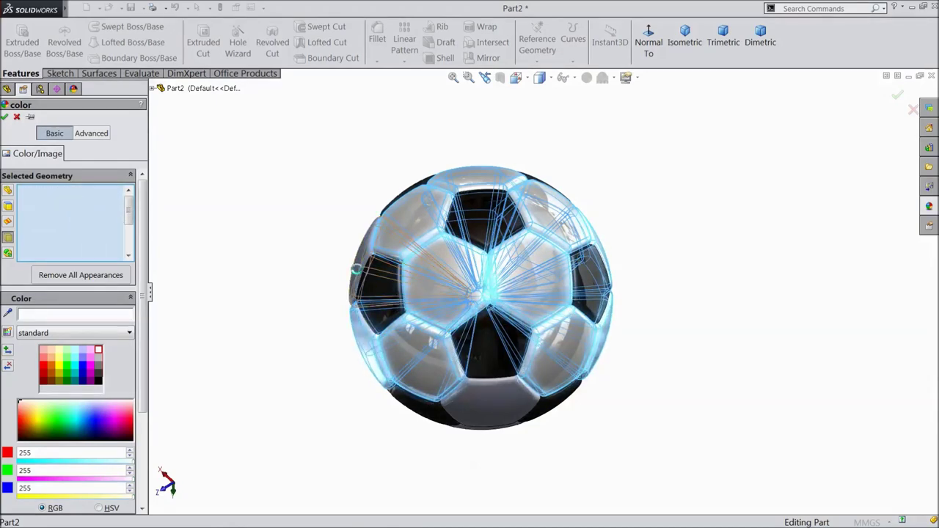
click(432, 386)
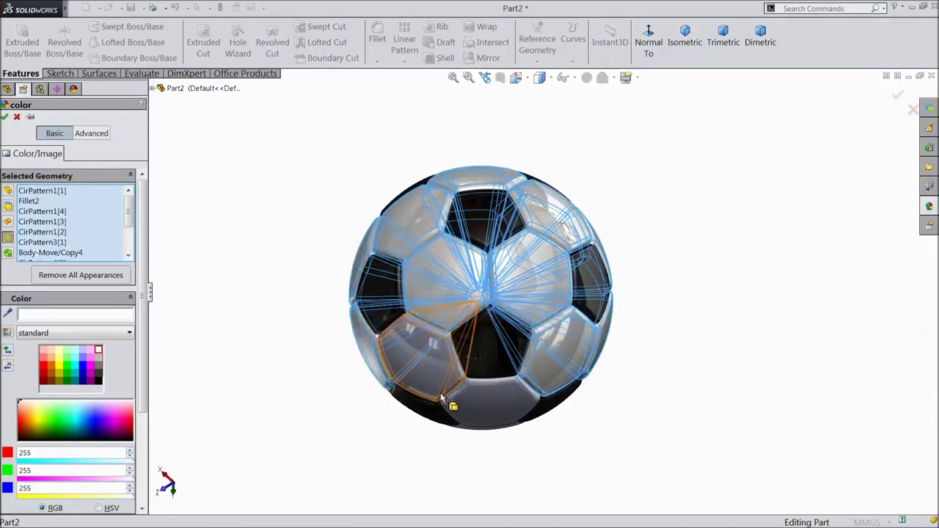
middle_drag(428, 457, 480, 400)
click(481, 400)
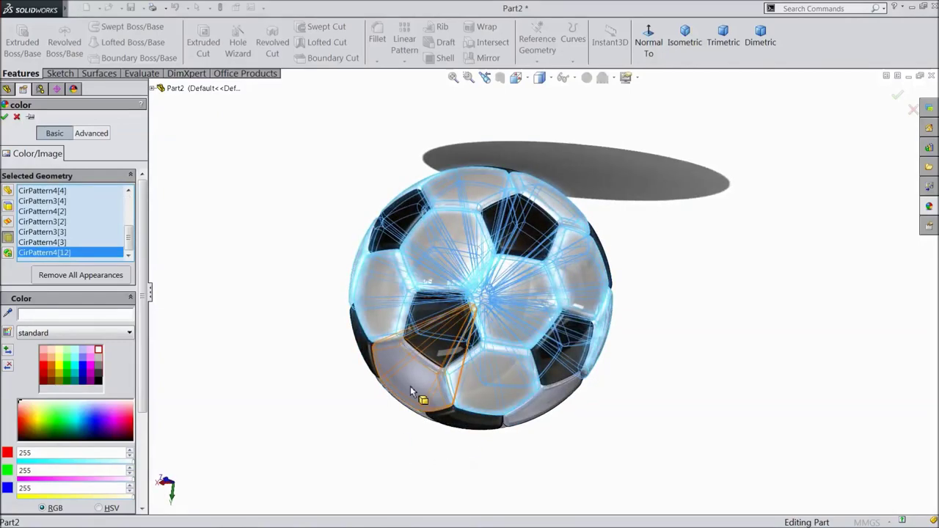
- Add the last hexagonal bodies CirPattern4[11], CirPattern4[13], CirPattern4[14], CirPattern4[16] and CirPattern4[1] to the white color and apply it
click(411, 386)
click(532, 417)
click(533, 408)
middle_drag(498, 475, 490, 411)
click(484, 407)
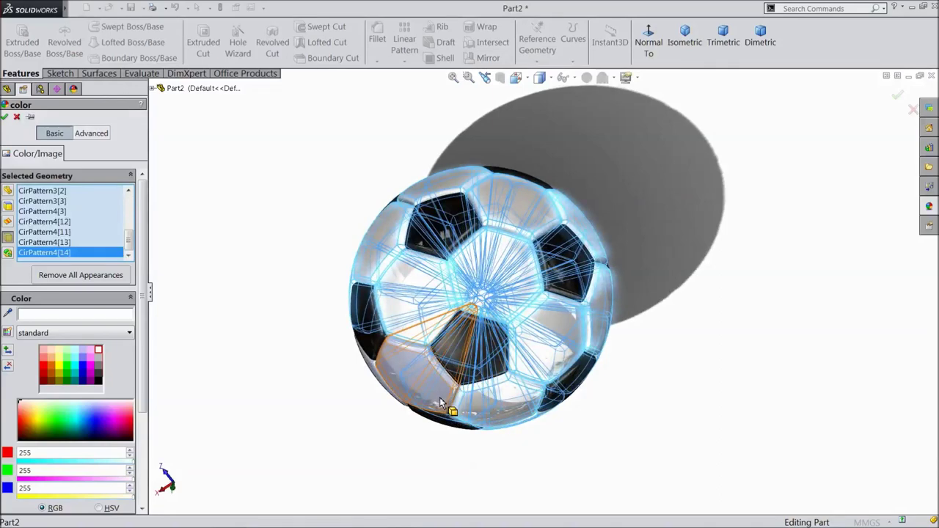
click(411, 410)
middle_drag(411, 413, 346, 323)
click(394, 353)
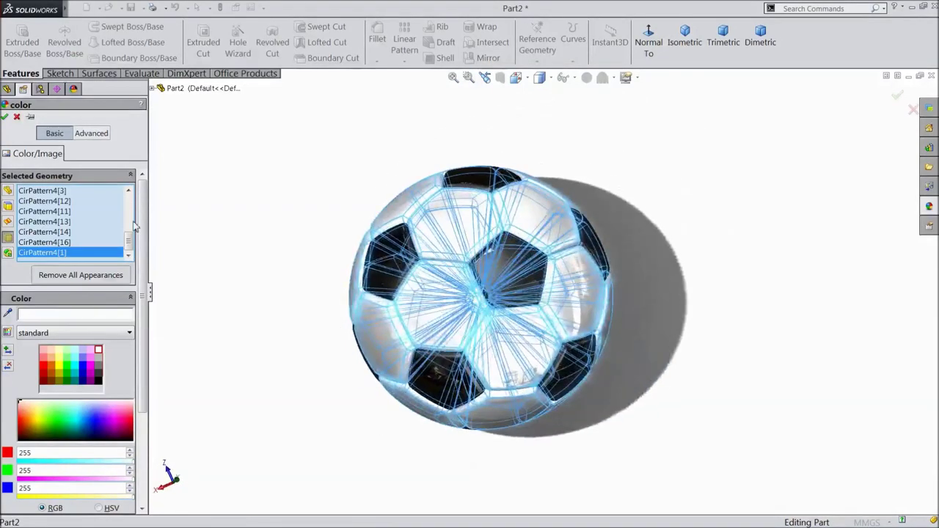
click(5, 117)
- Inspect the colored ball from all sides, checking the black pentagons and white hexagons
middle_drag(191, 338, 506, 292)
scroll(507, 292, down, 3)
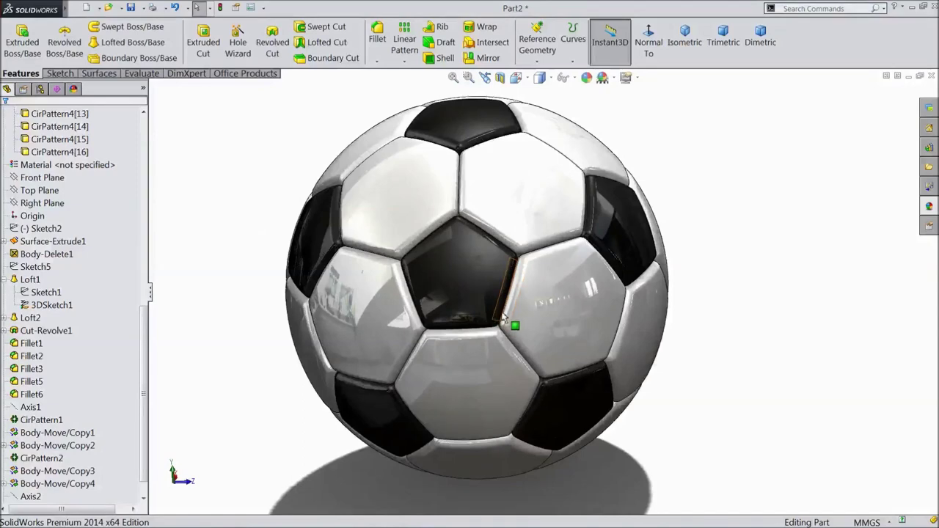
scroll(484, 276, up, 1)
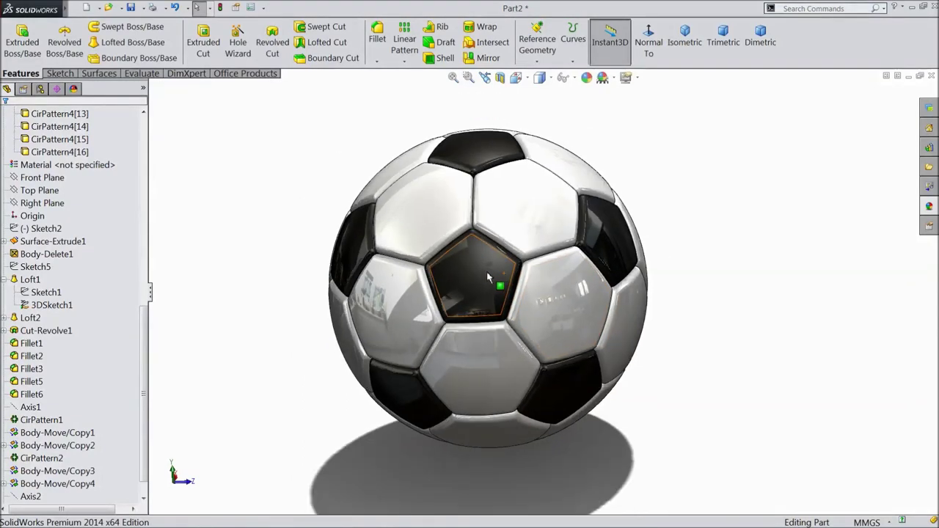
middle_drag(763, 283, 490, 323)
middle_drag(282, 294, 264, 280)
middle_drag(189, 283, 259, 306)
middle_drag(346, 313, 374, 281)
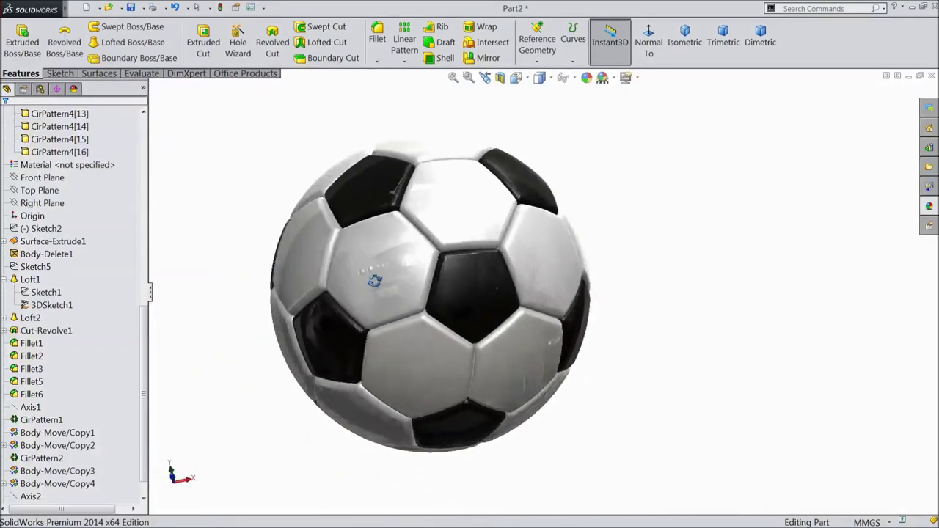